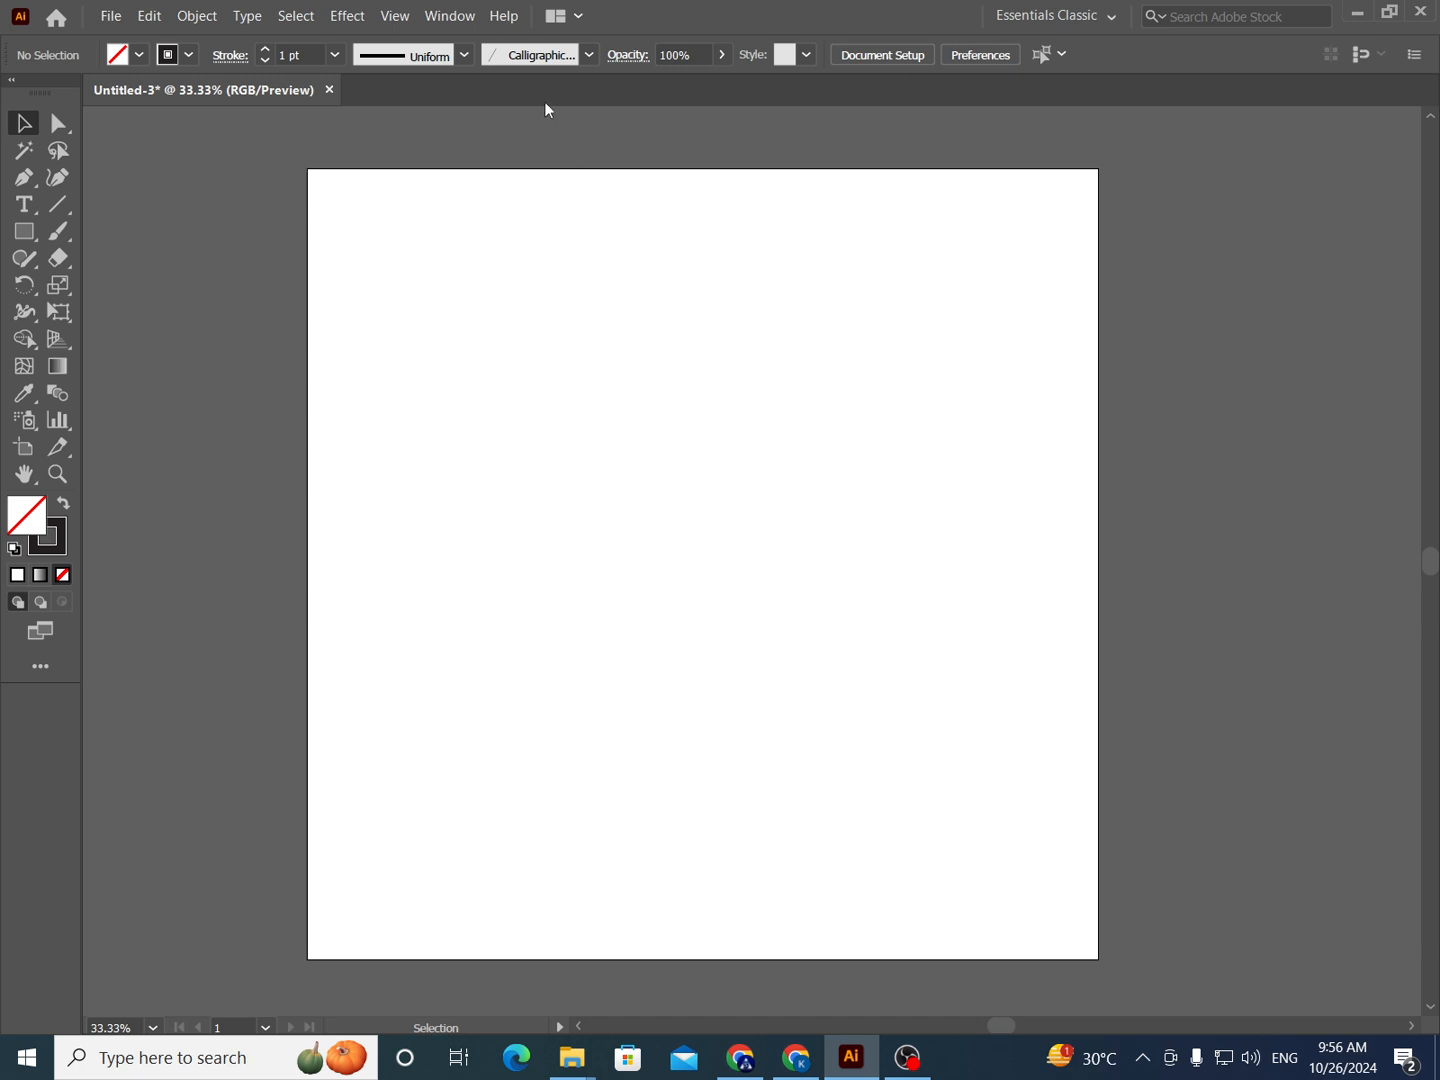
# - Show the Brushes panel and delete the existing 25 pt calligraphic brush from it
pyautogui.click(450, 16)
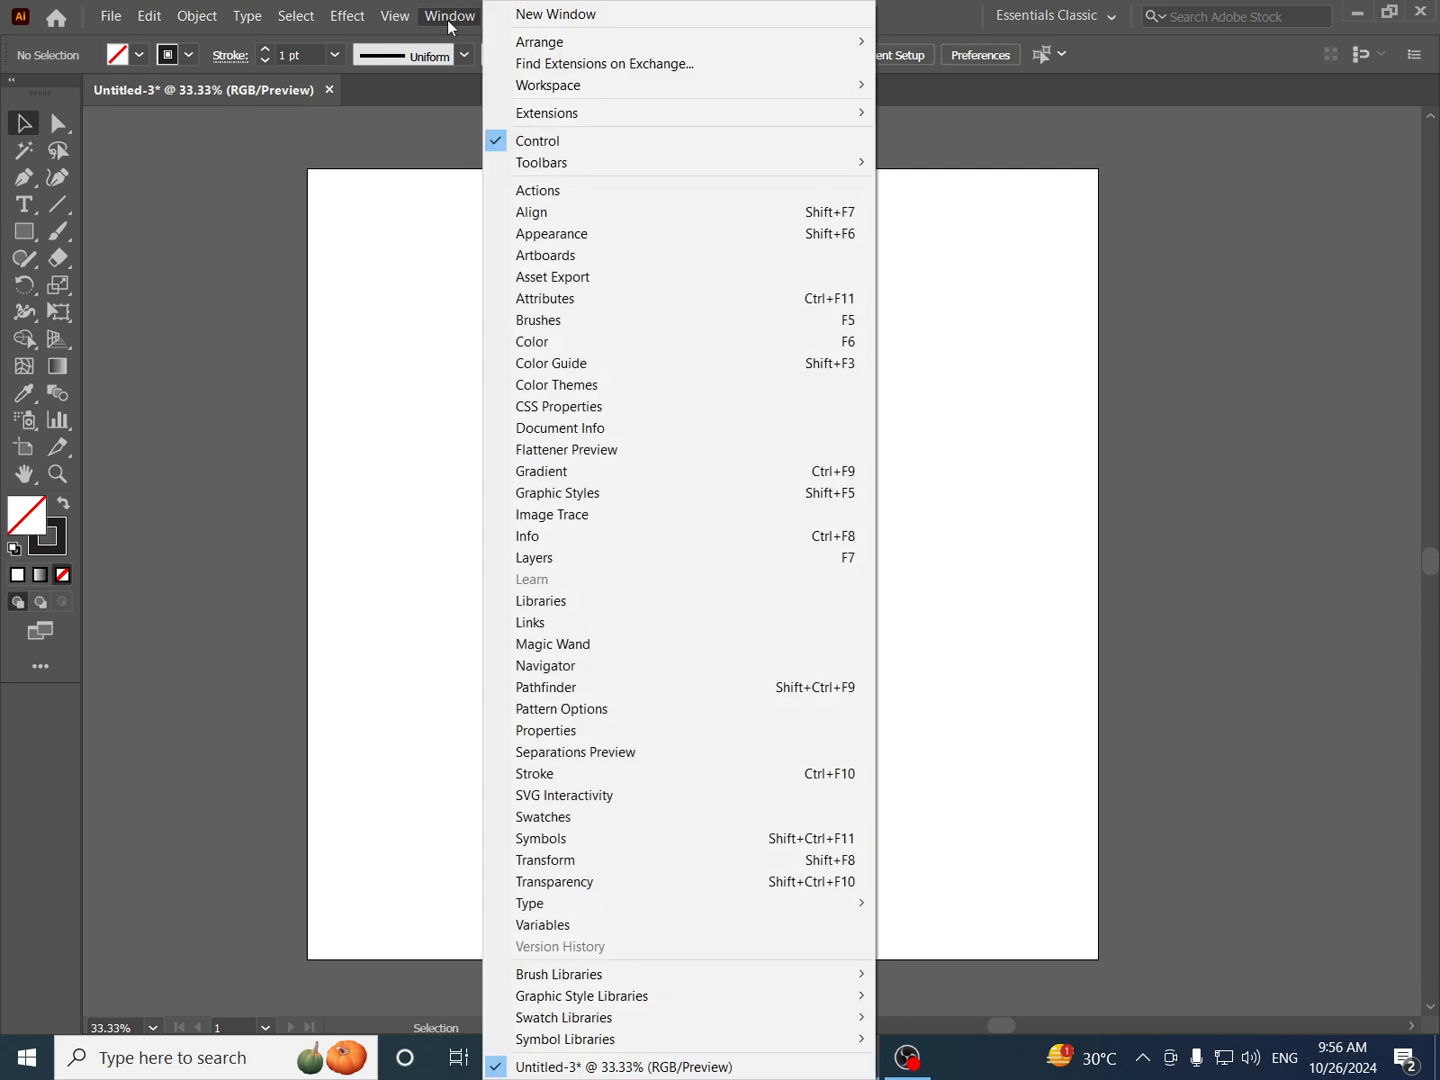
pyautogui.click(577, 322)
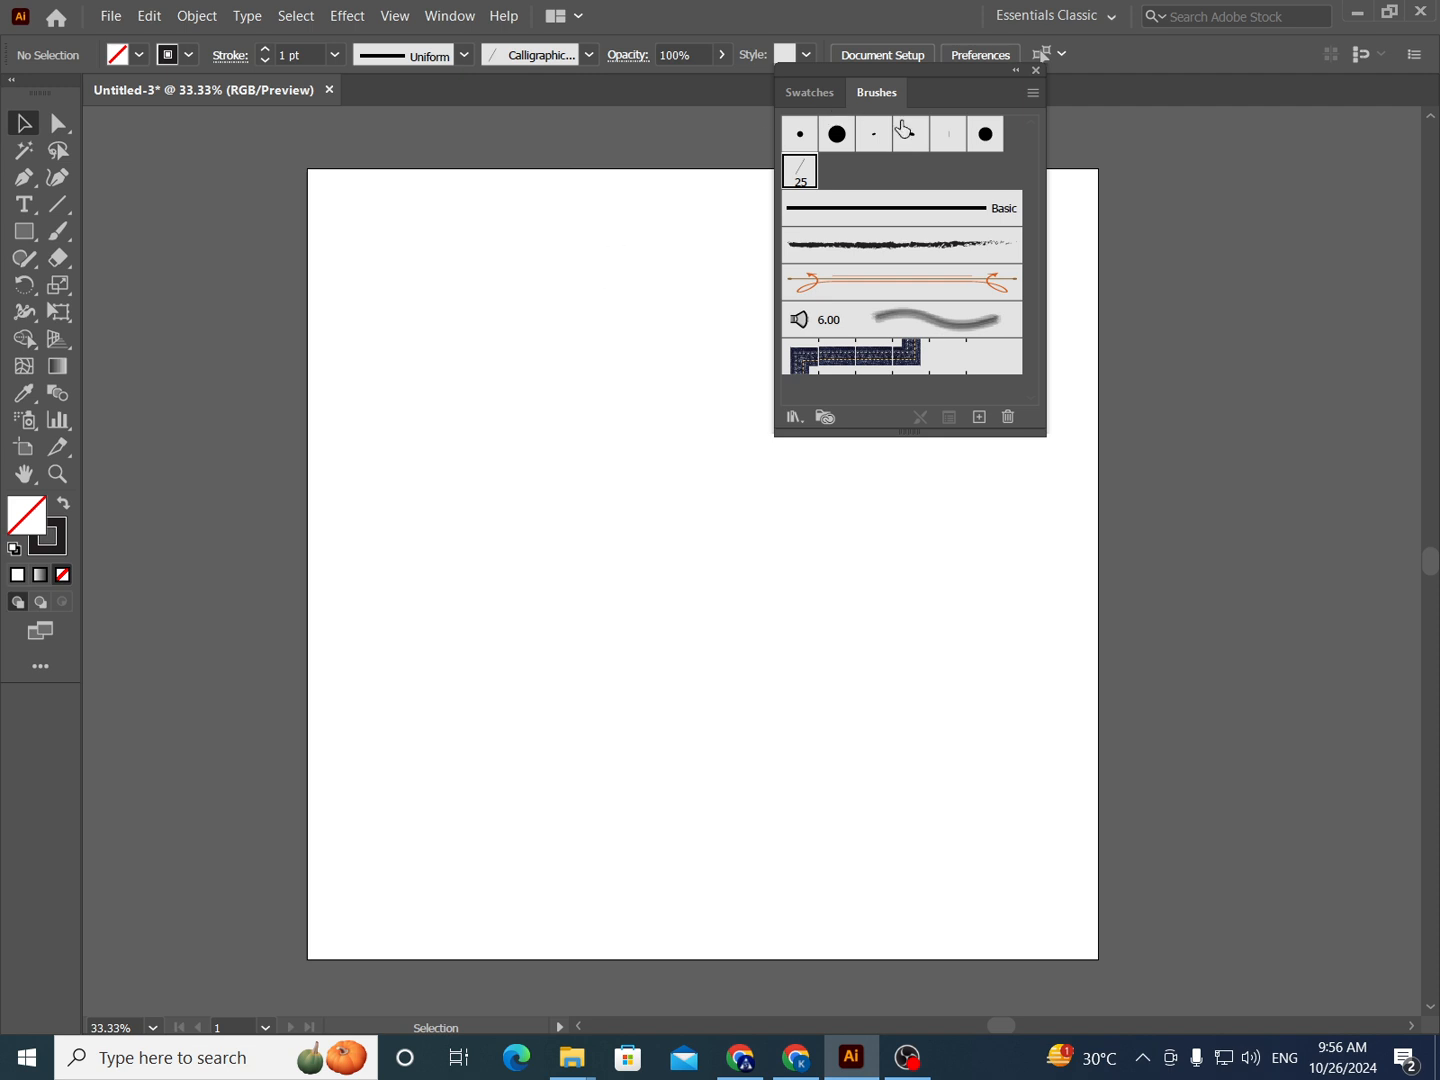
pyautogui.moveTo(959, 74); pyautogui.dragTo(1007, 109)
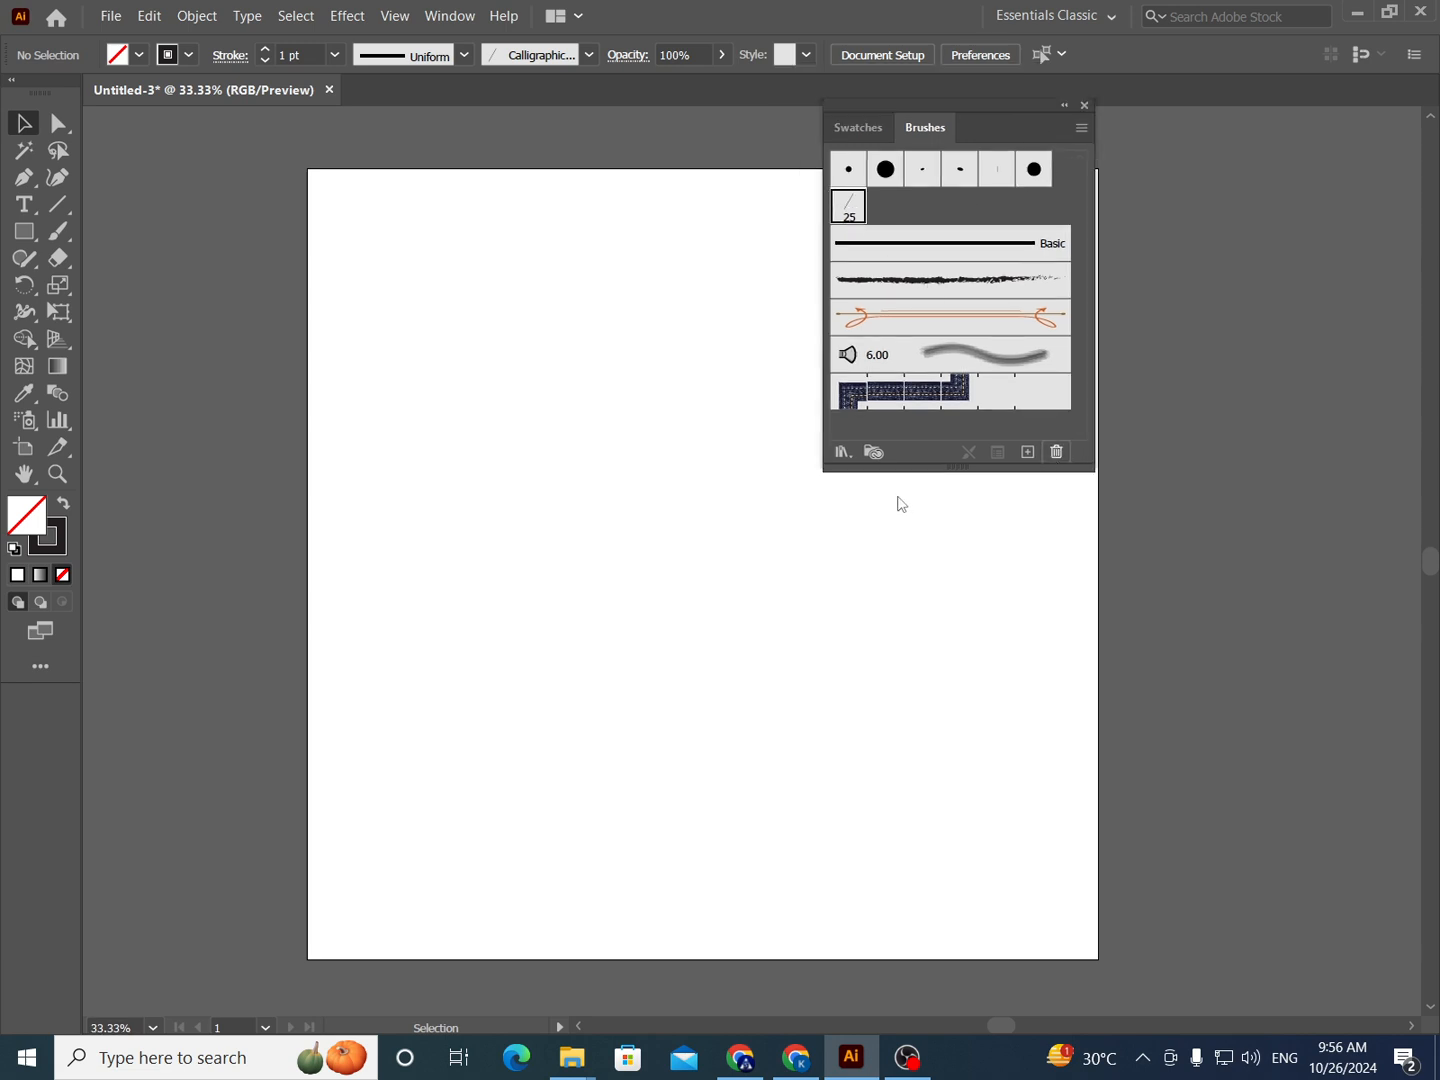
pyautogui.press('Delete')
pyautogui.click(725, 567)
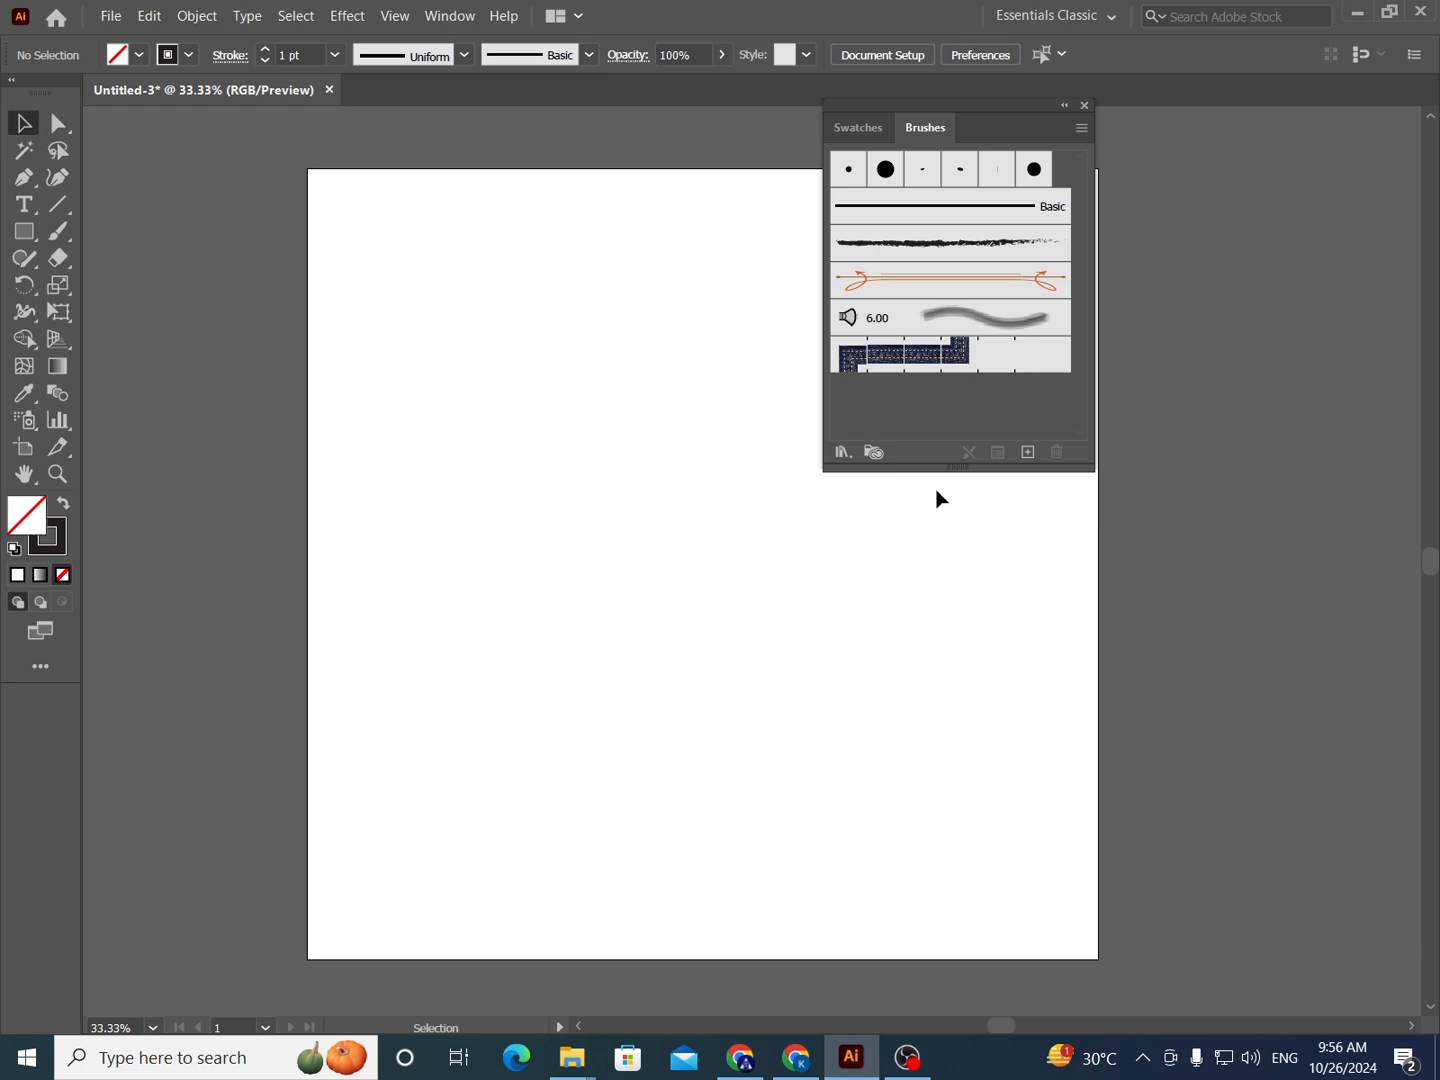
# - Create a new calligraphic brush and set its angle to 60°
pyautogui.click(1038, 459)
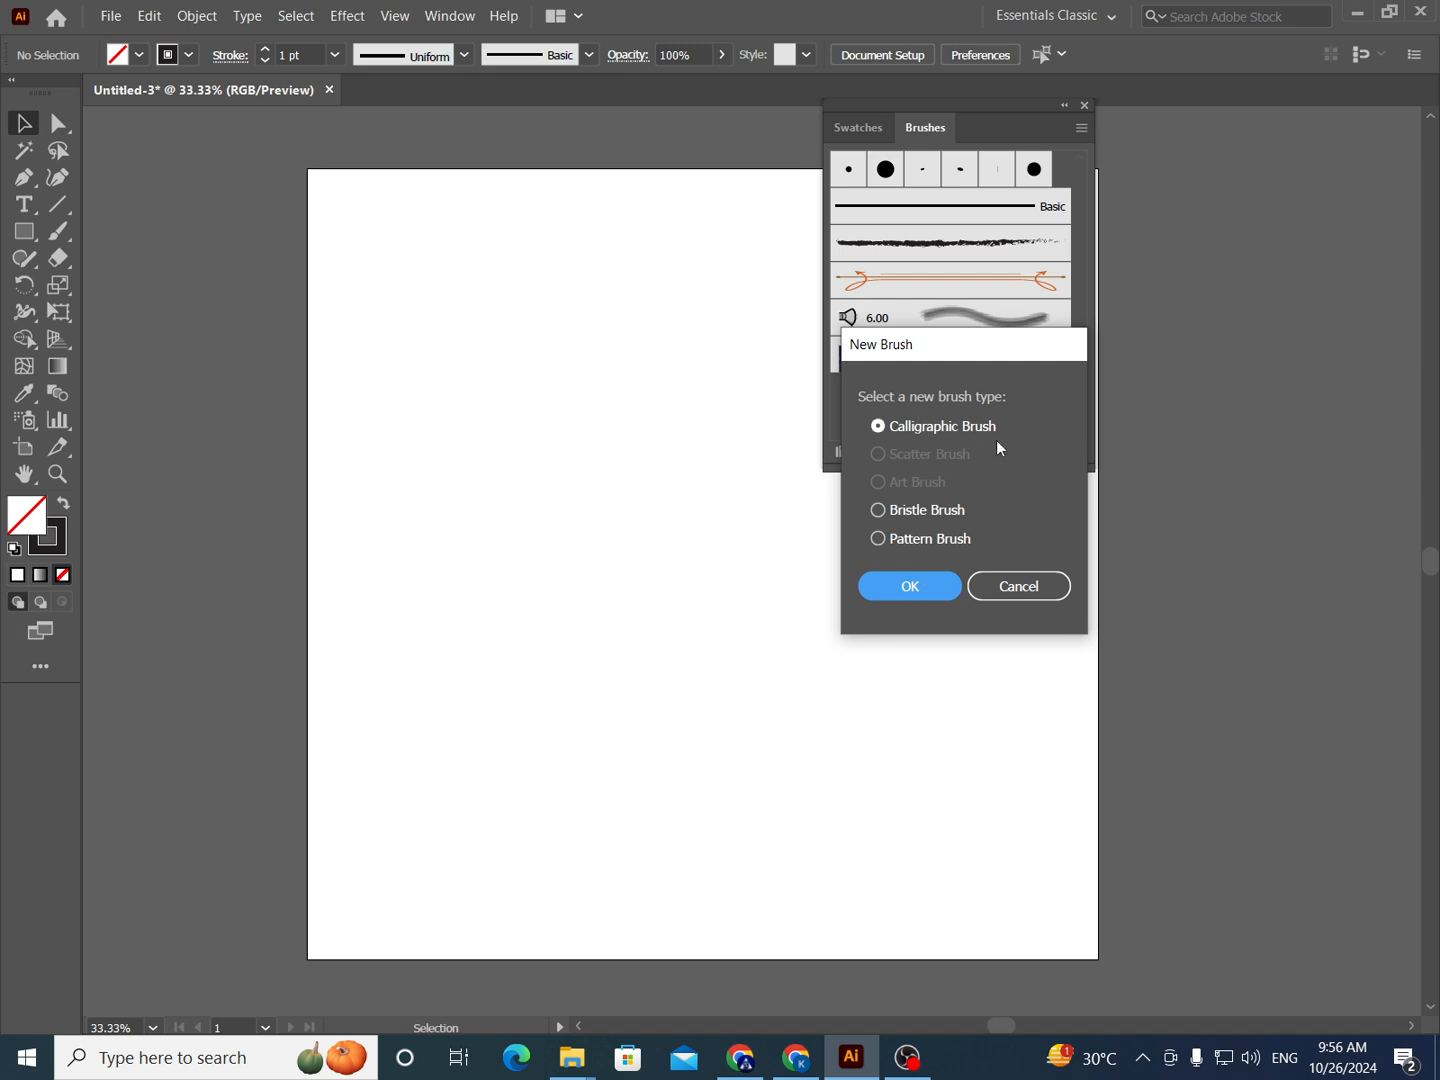
pyautogui.click(904, 588)
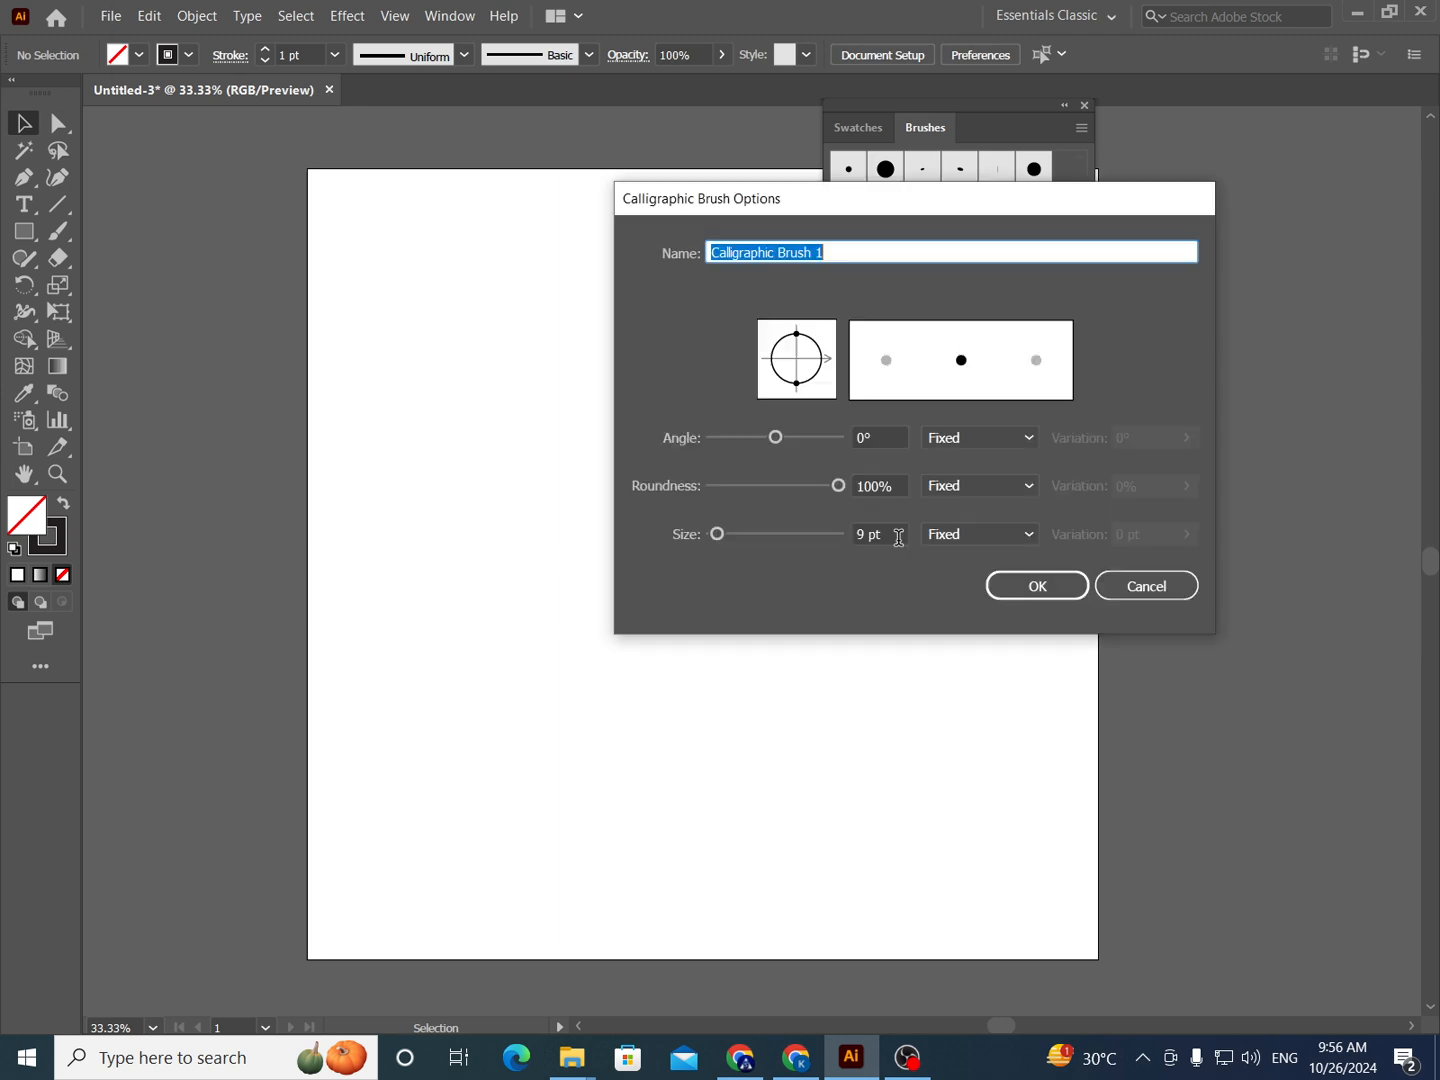
pyautogui.moveTo(866, 212); pyautogui.dragTo(713, 333)
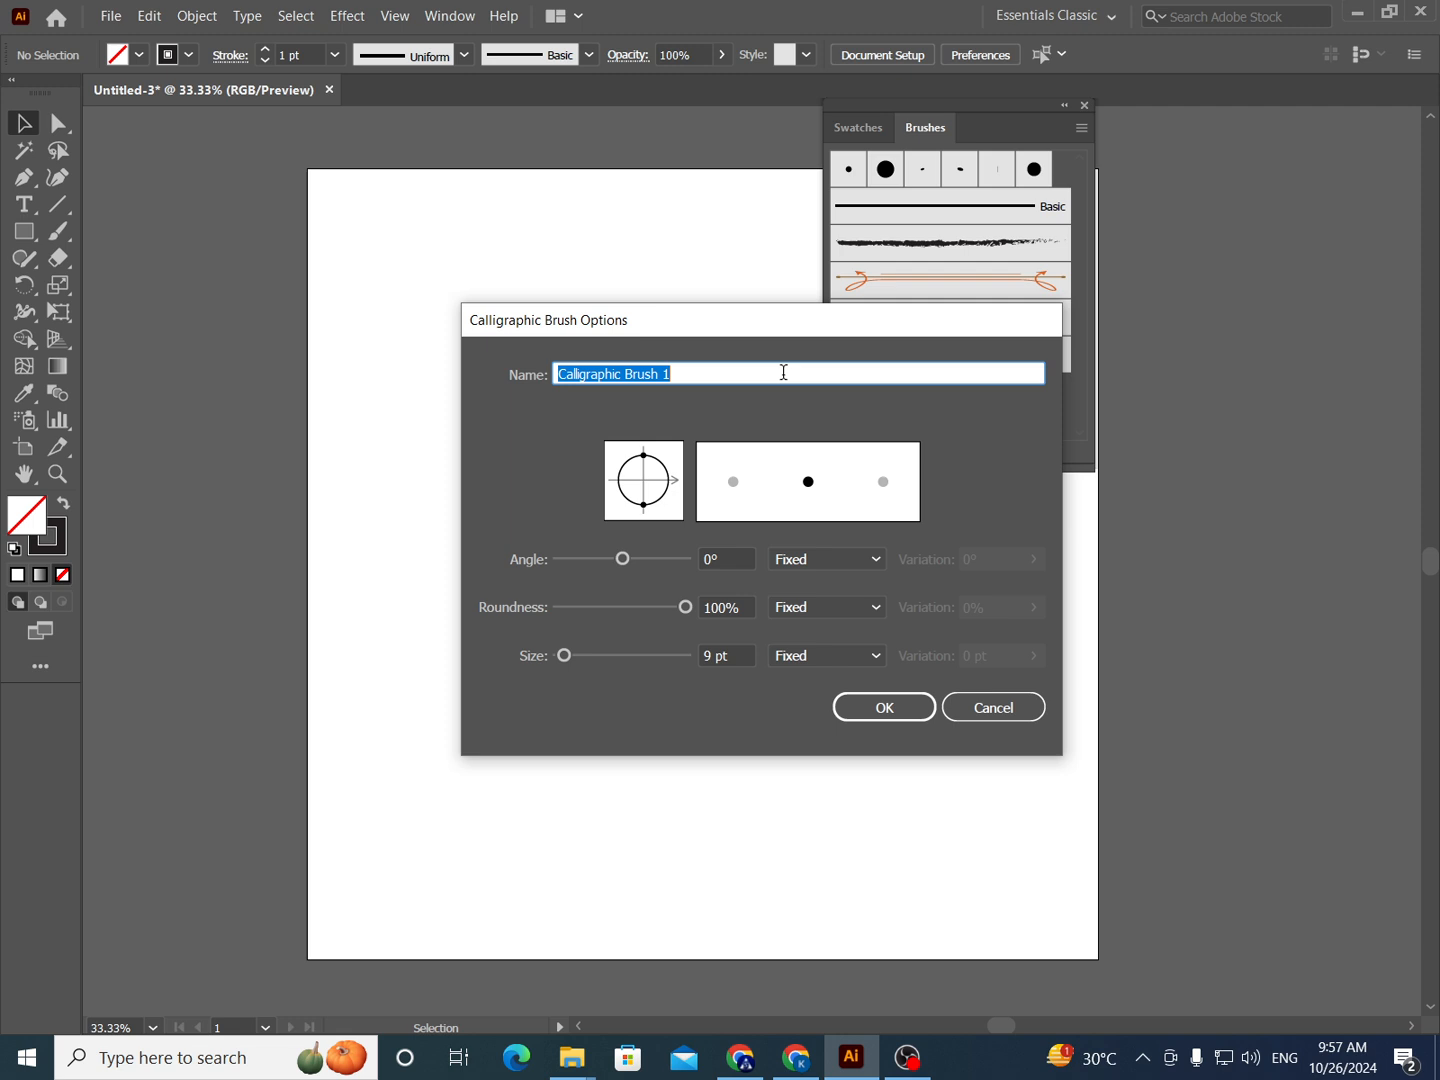
pyautogui.click(706, 557)
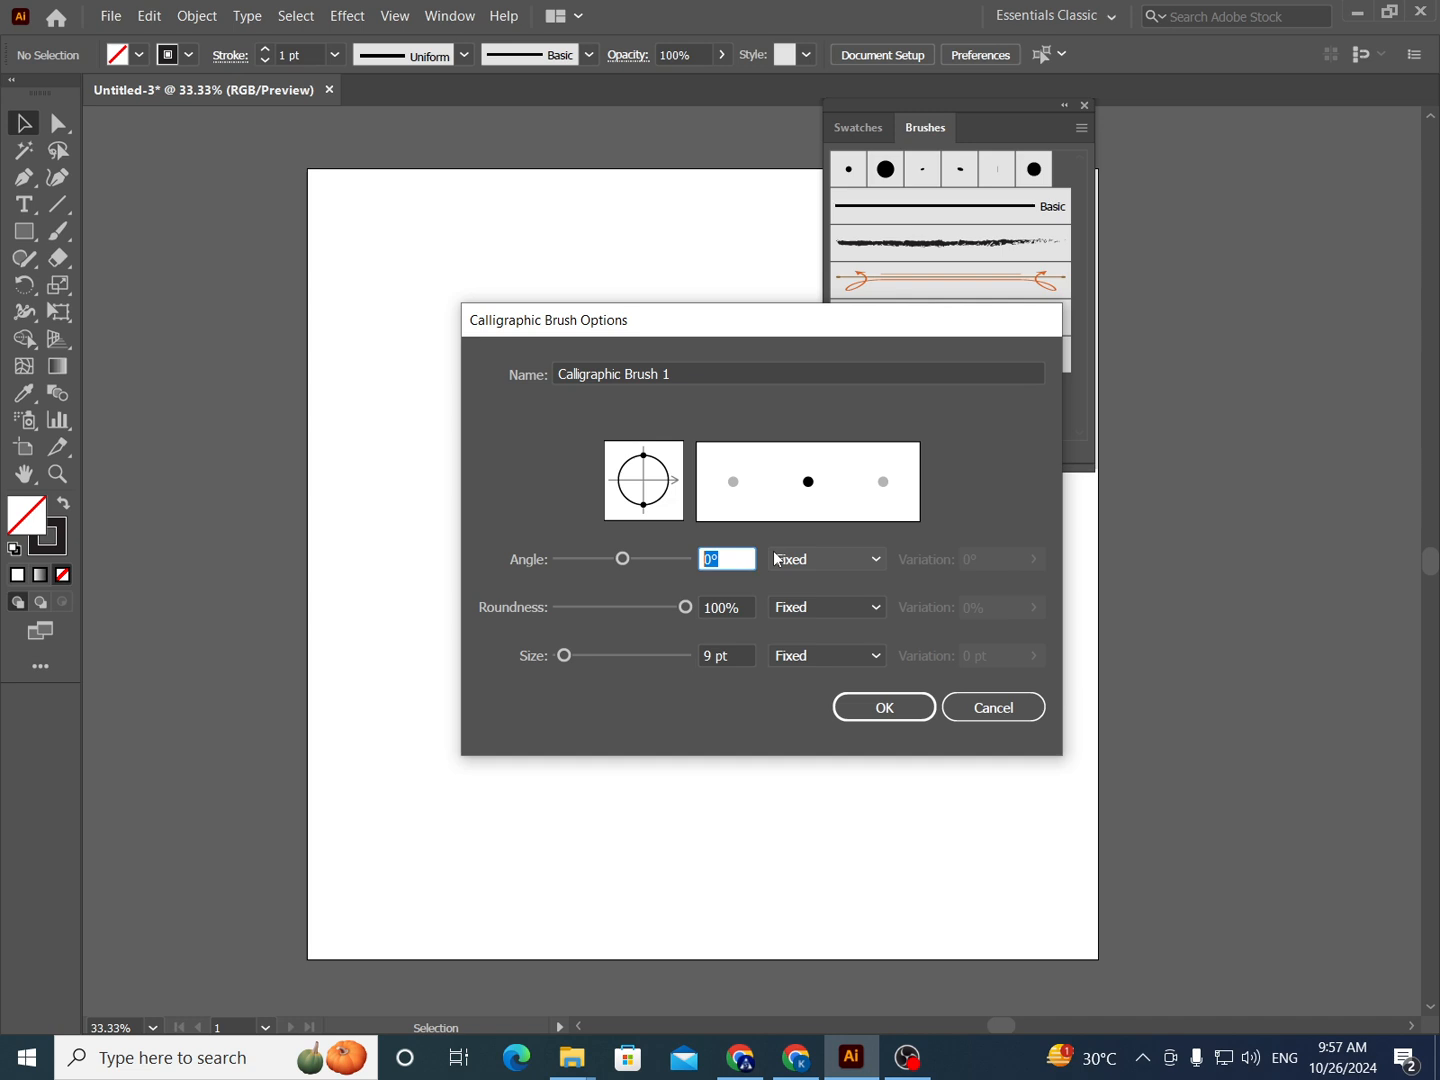
pyautogui.write('60')
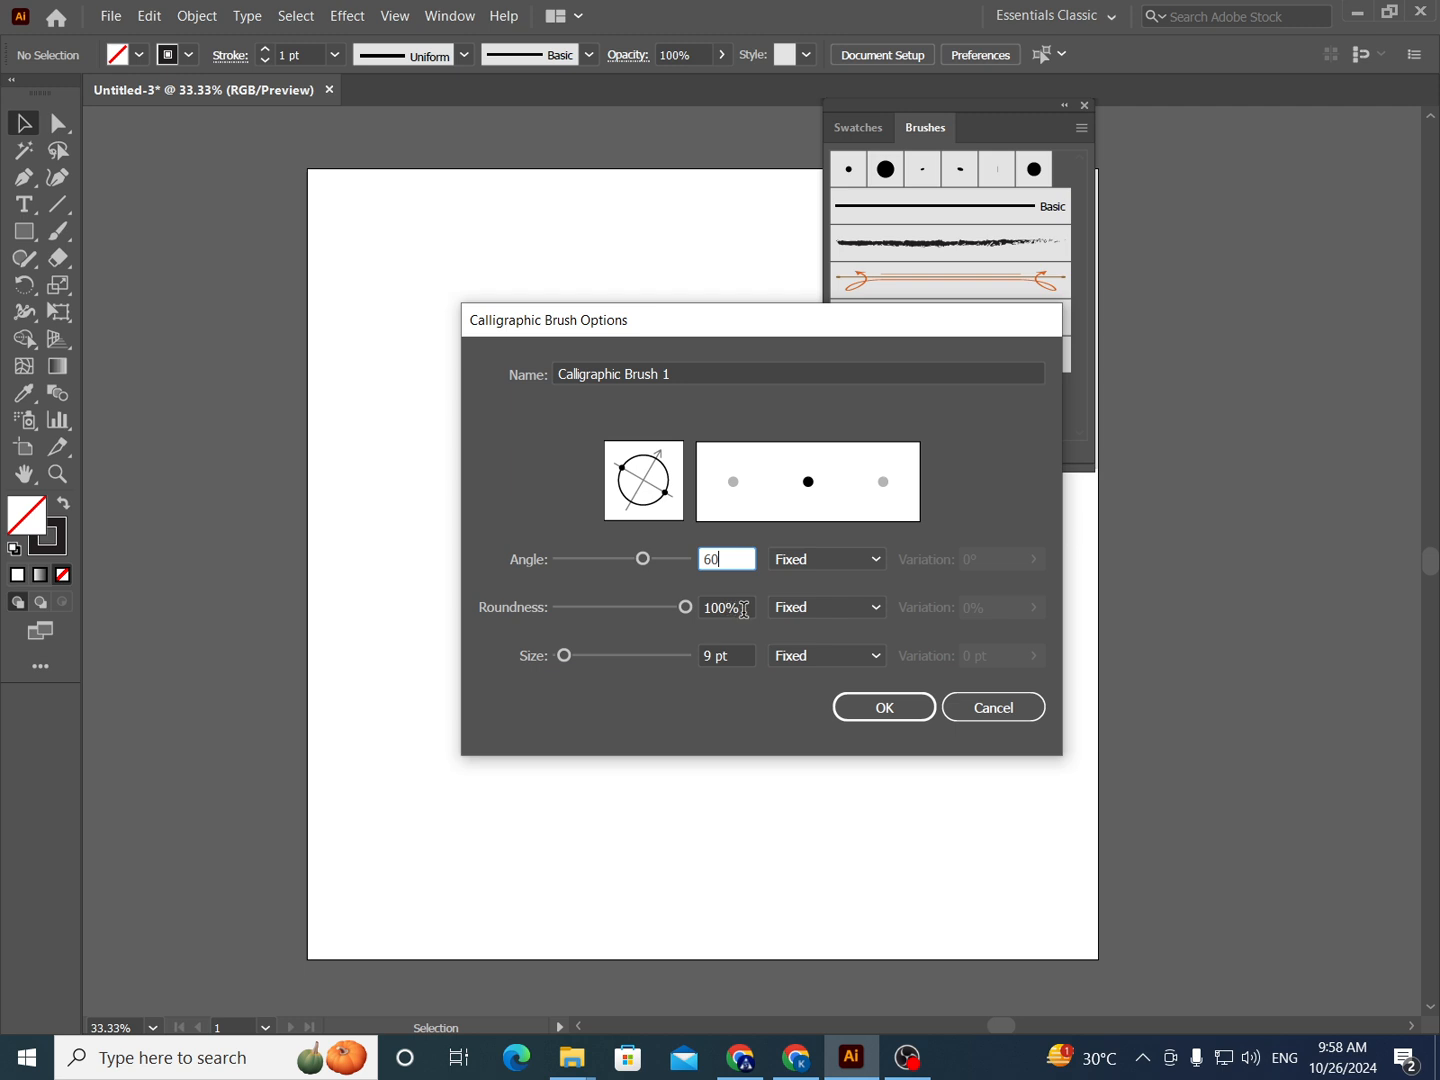
# - Give the new calligraphic brush 0% roundness and a 30 pt size, and save it
pyautogui.click(708, 610)
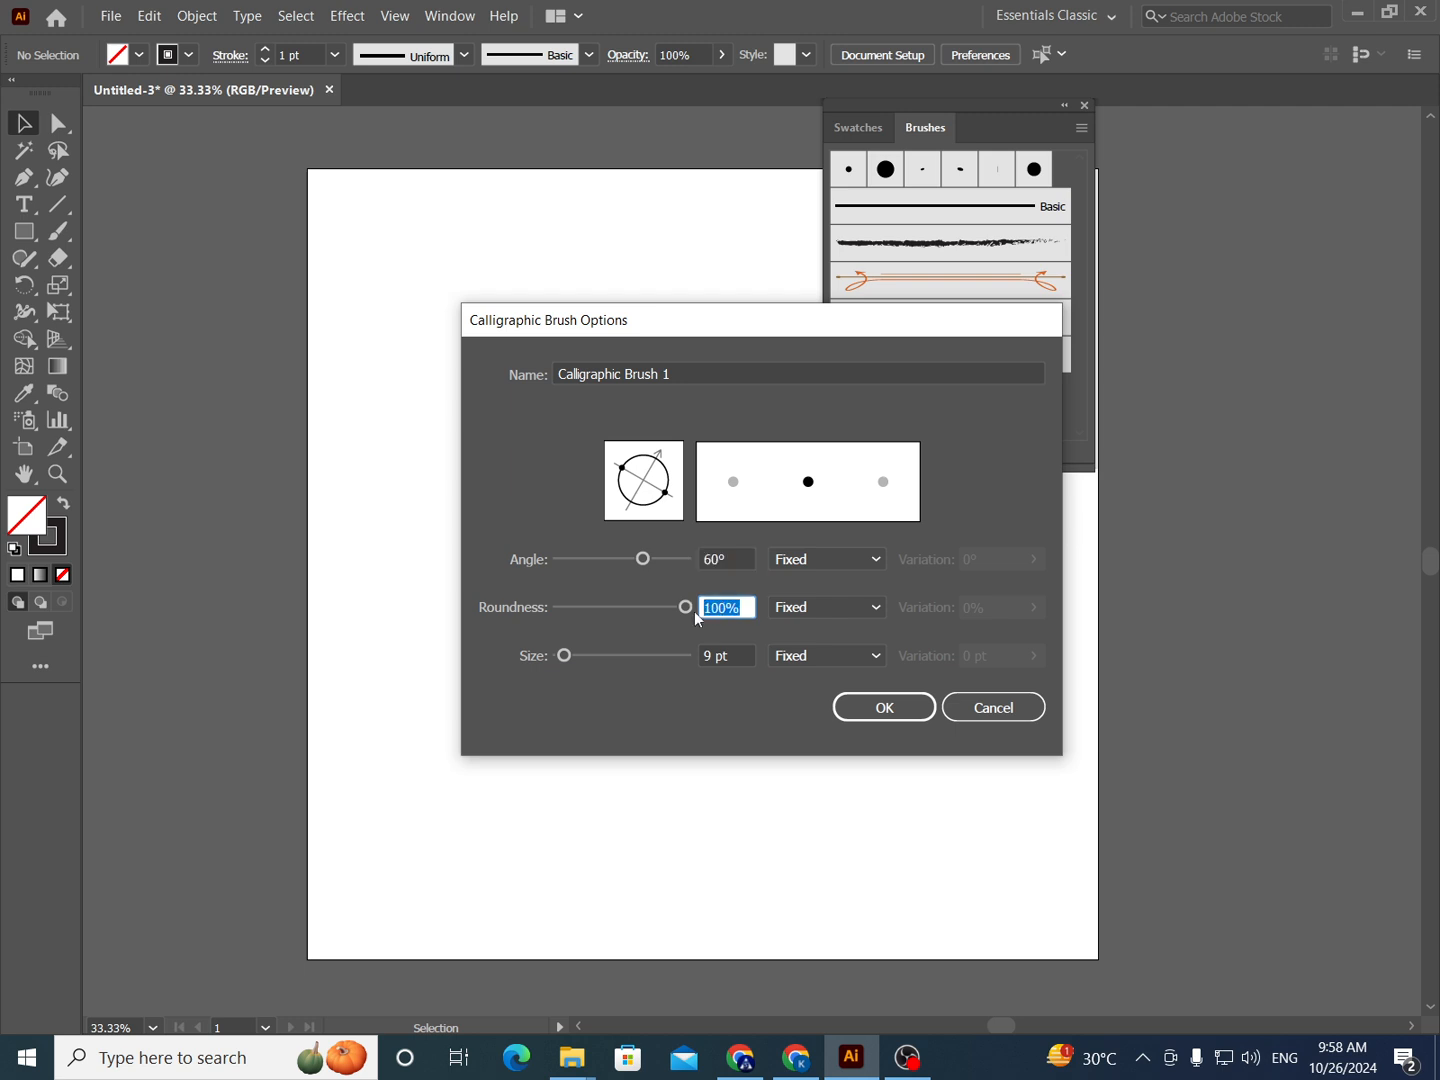
pyautogui.write('0')
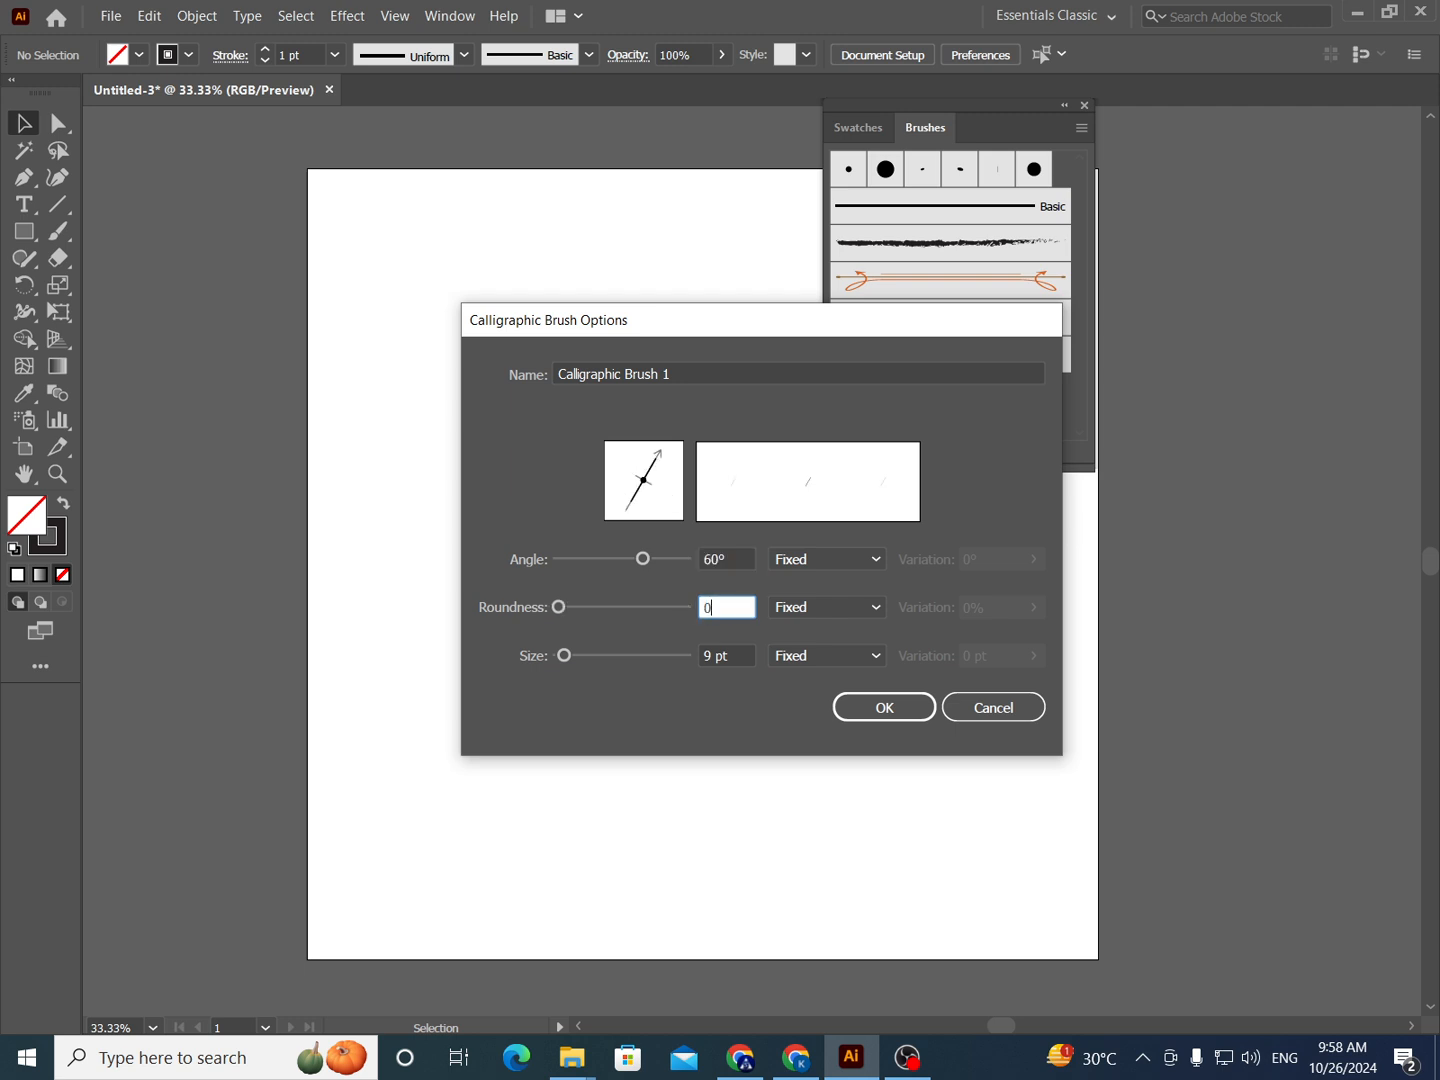
pyautogui.click(746, 656)
pyautogui.moveTo(746, 656); pyautogui.dragTo(678, 666)
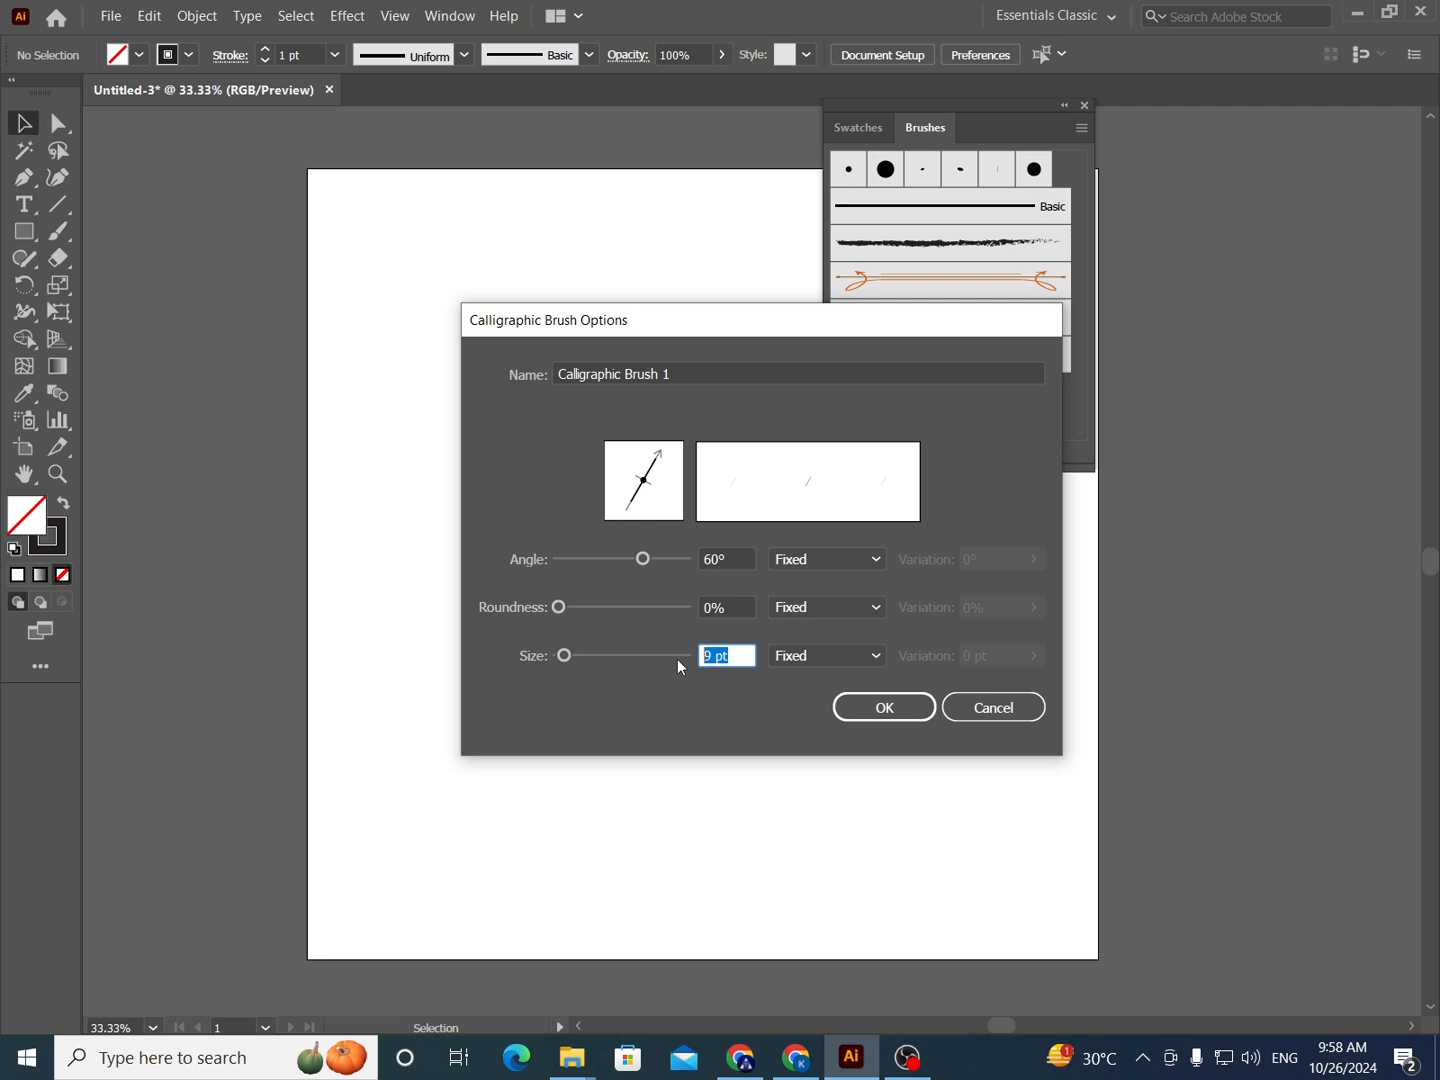
pyautogui.write('30')
pyautogui.click(905, 707)
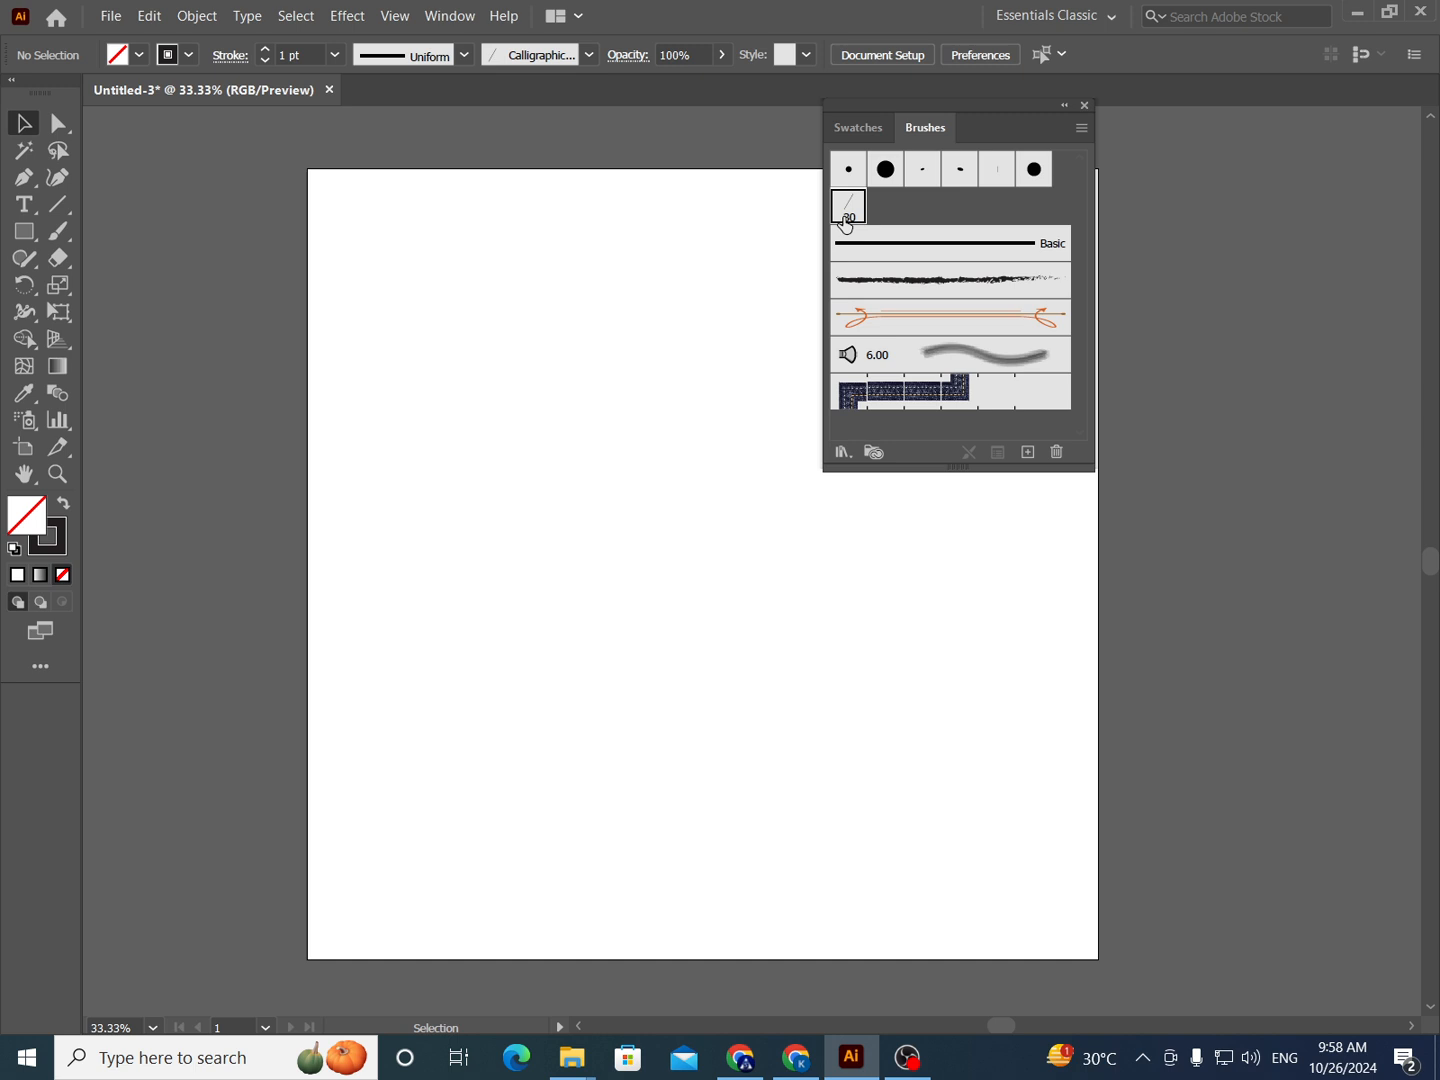
pyautogui.doubleClick(845, 215)
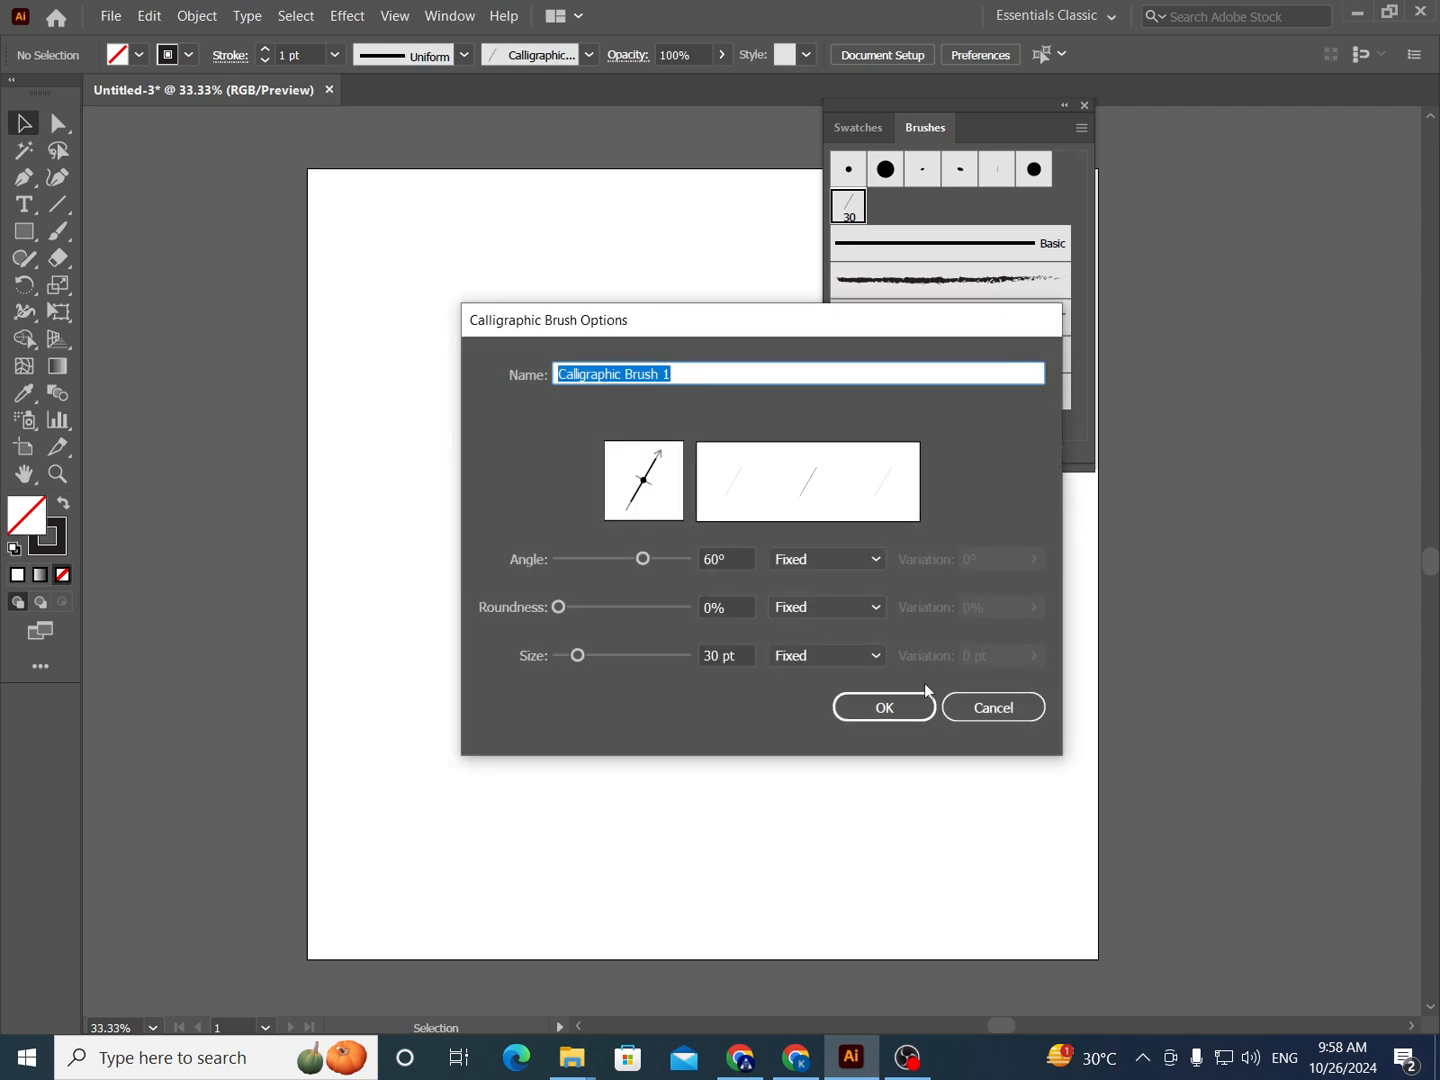
pyautogui.click(963, 710)
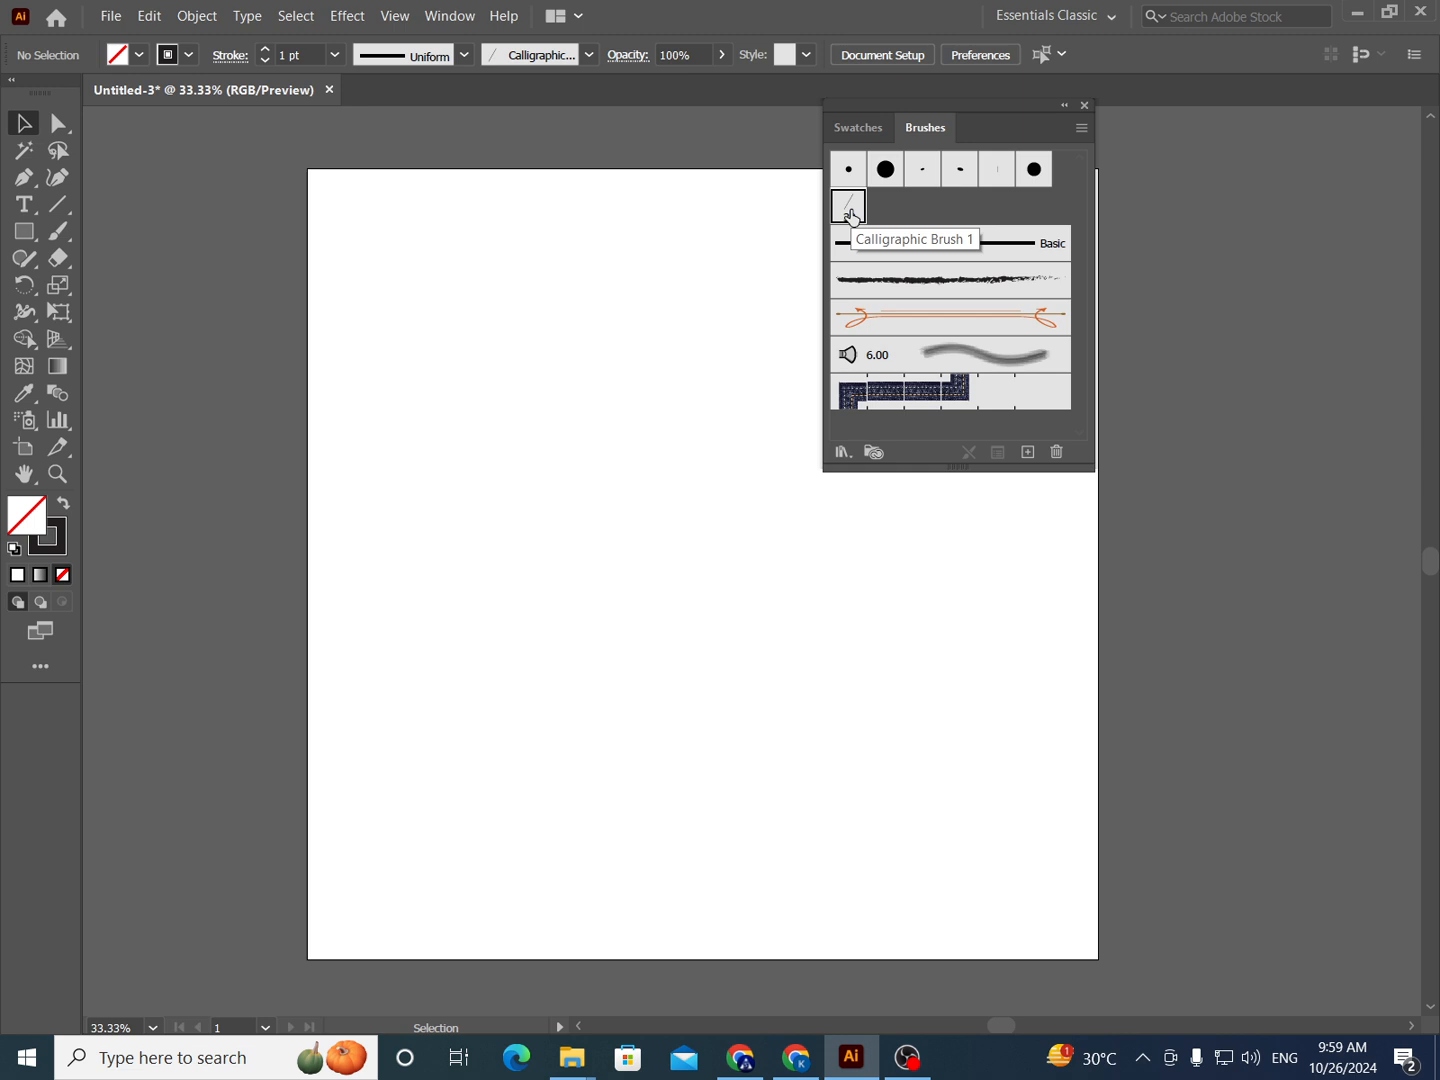
# - Duplicate the 60° calligraphic brush and set the copy's angle to 72°
pyautogui.moveTo(851, 215)
pyautogui.mouseDown()
pyautogui.moveTo(900, 253)
pyautogui.moveTo(1028, 451)
pyautogui.mouseUp()
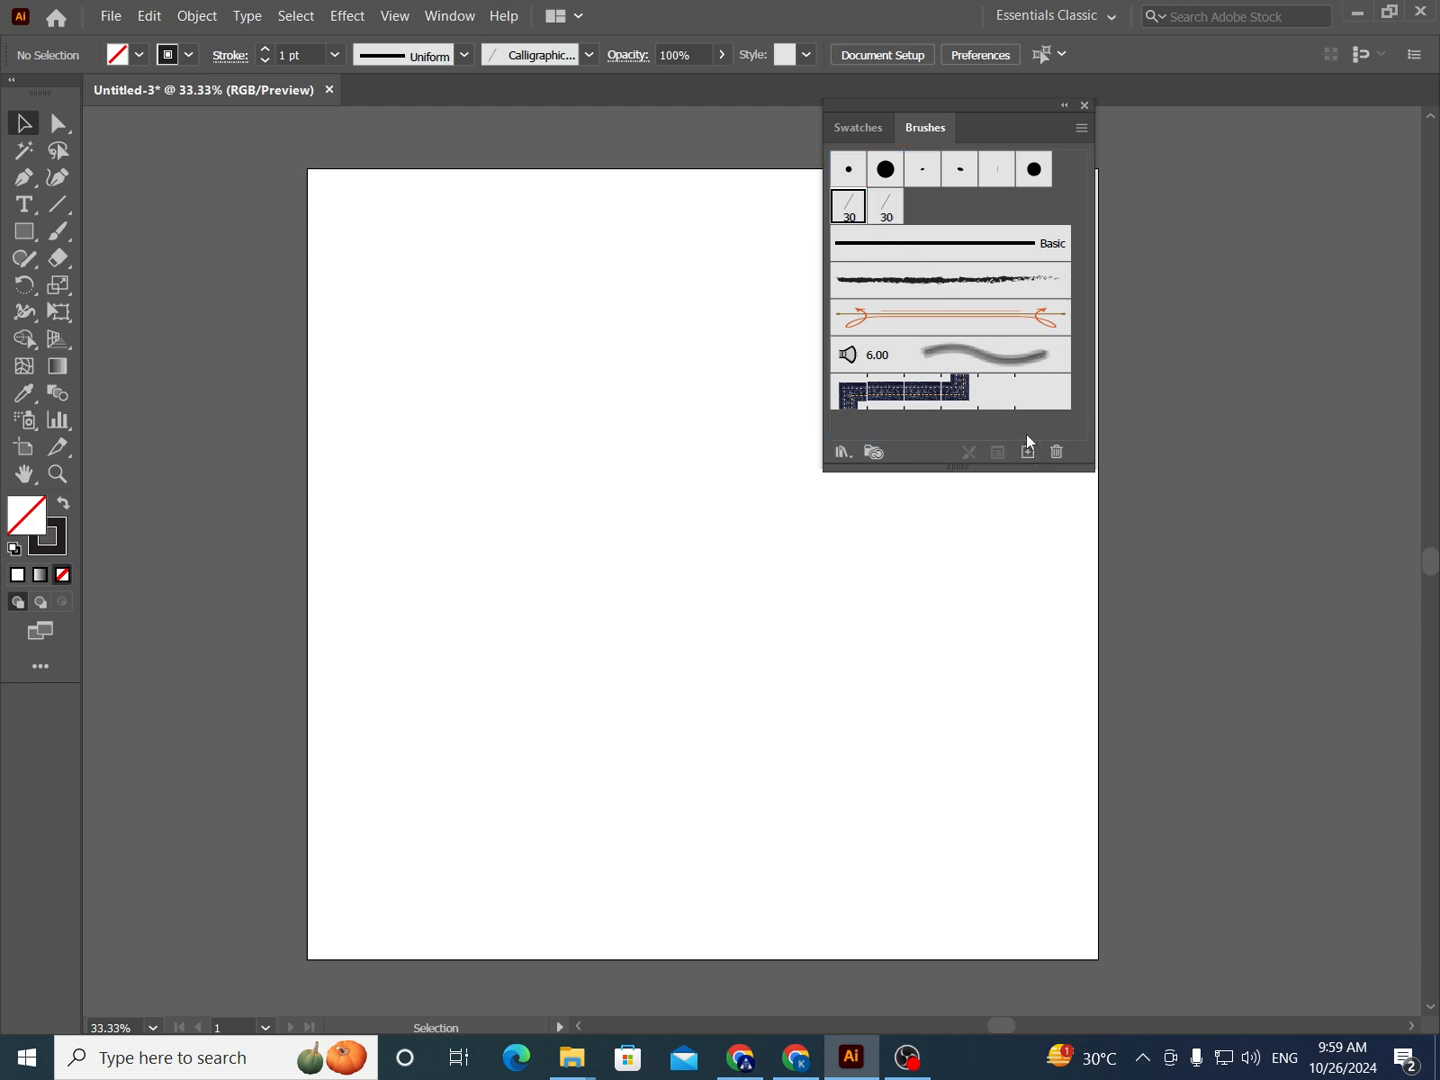
pyautogui.doubleClick(883, 207)
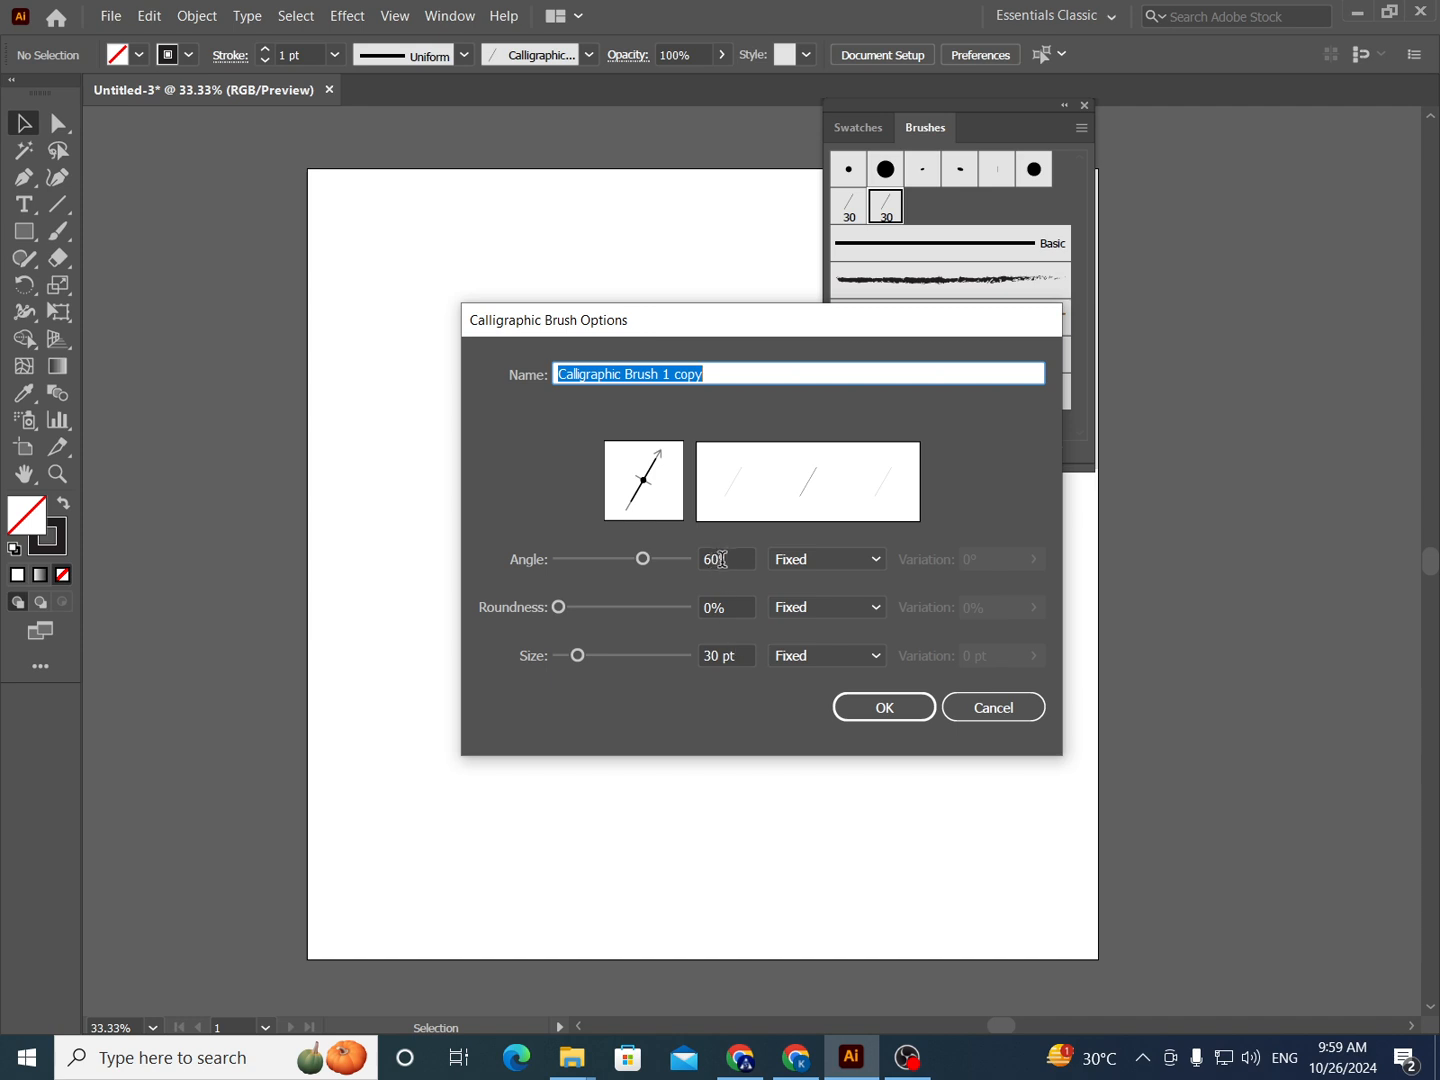
pyautogui.click(723, 560)
pyautogui.write('72')
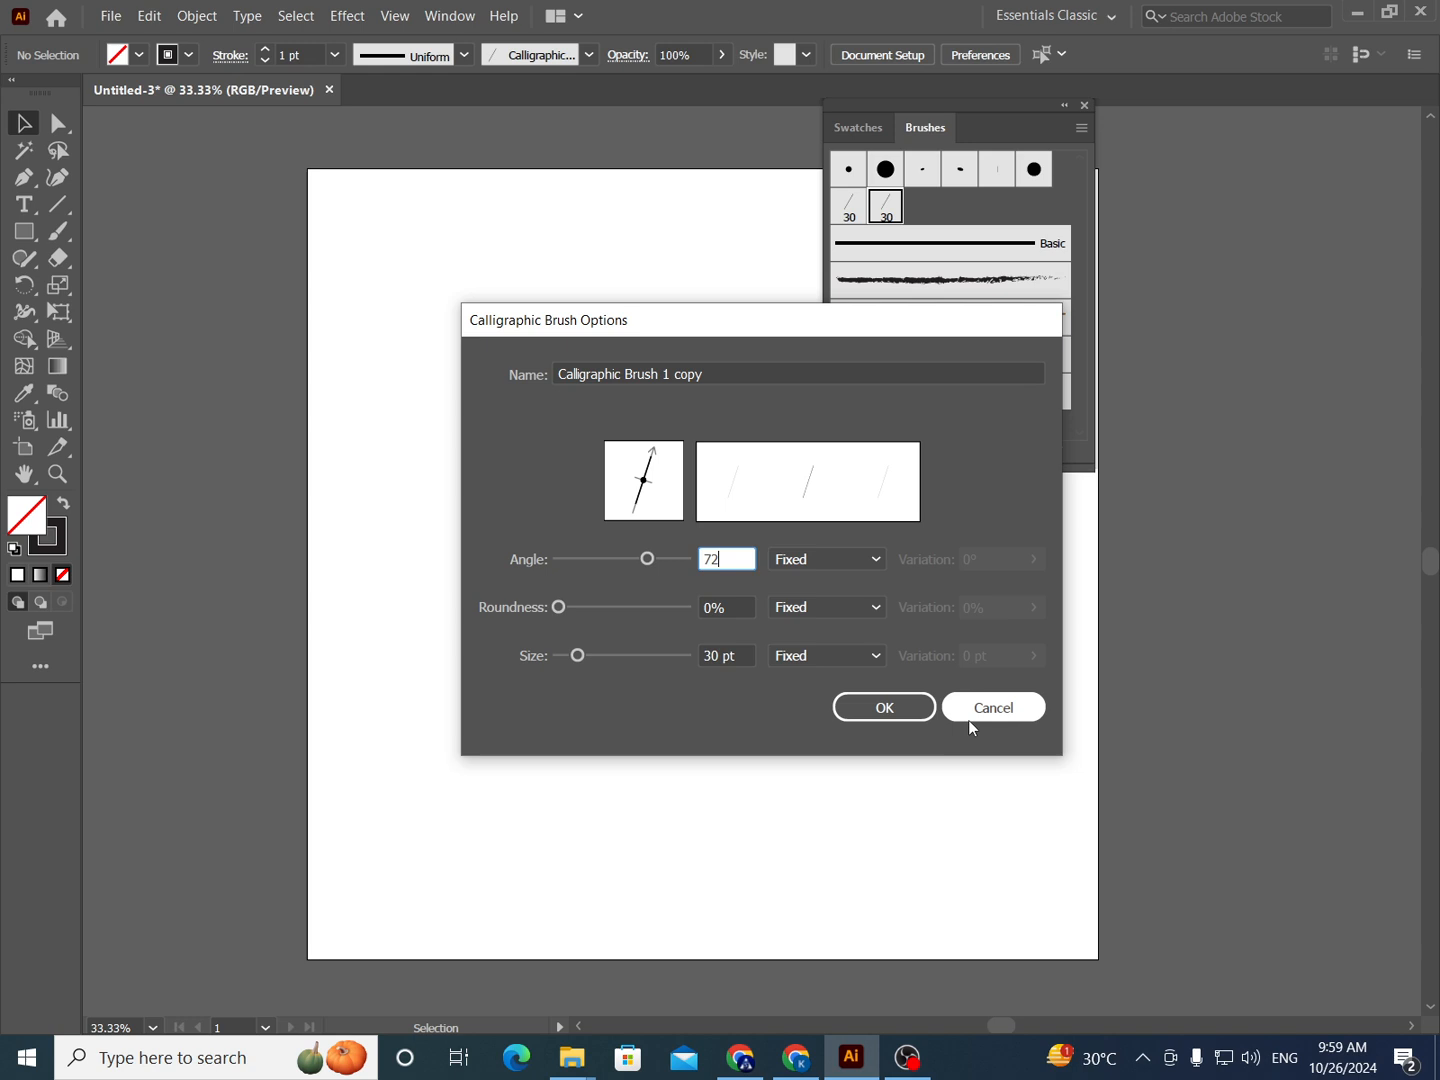
pyautogui.click(872, 708)
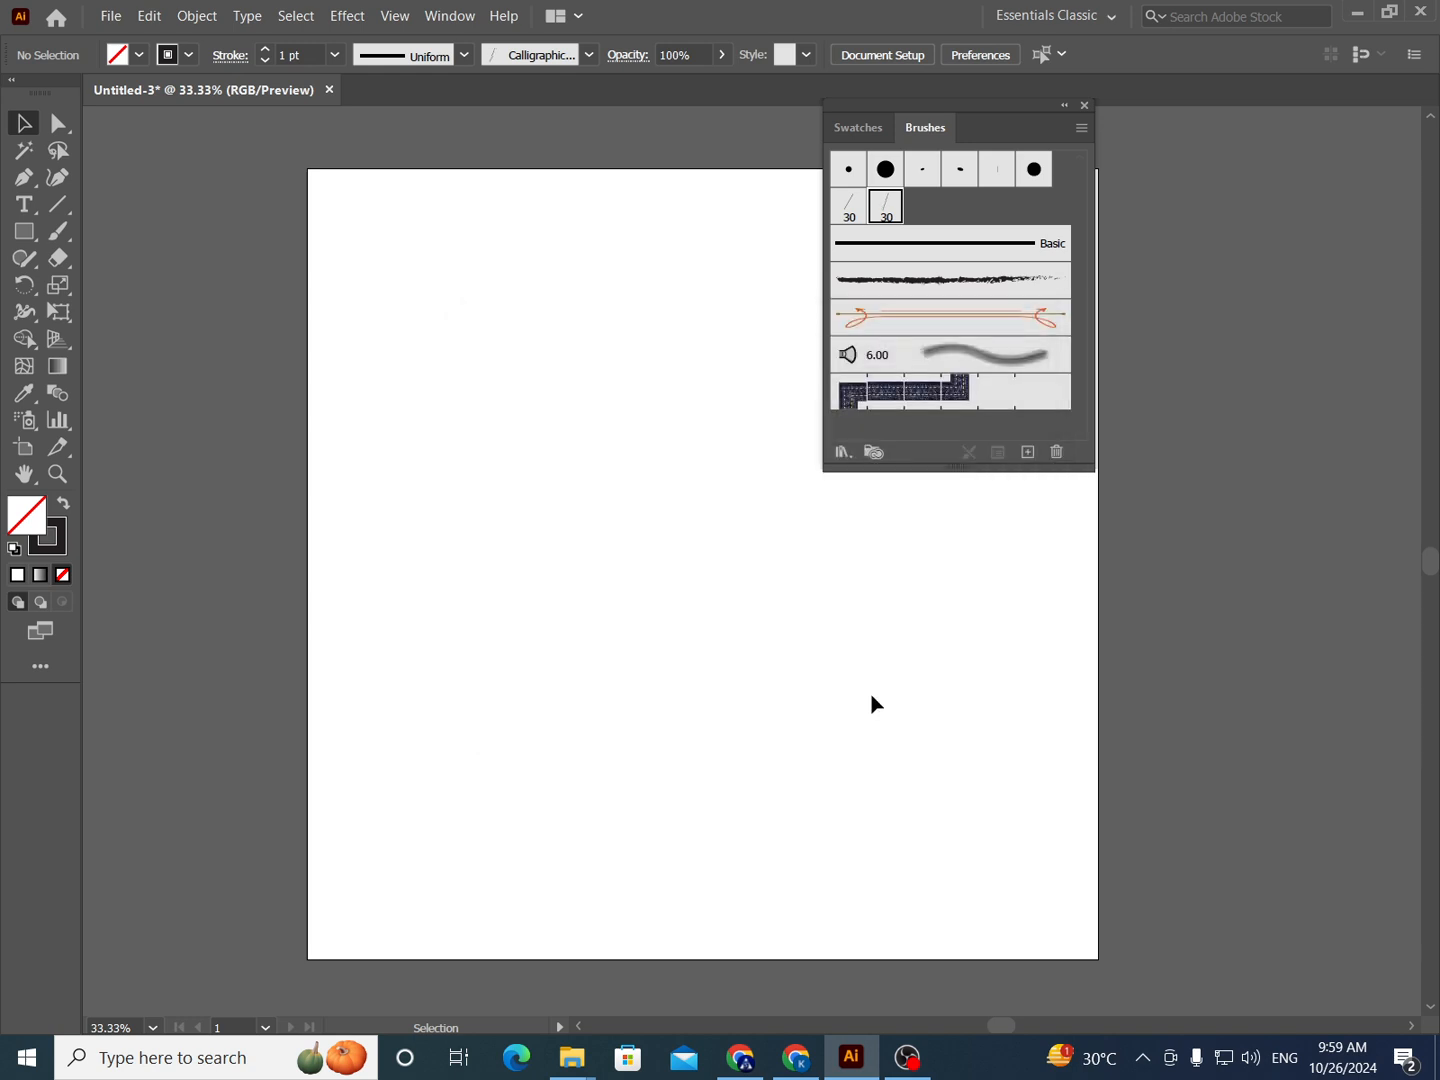
# - Duplicate the 72° calligraphic brush and set the new copy's angle to 90°
pyautogui.moveTo(890, 210); pyautogui.dragTo(1028, 453)
pyautogui.doubleClick(923, 211)
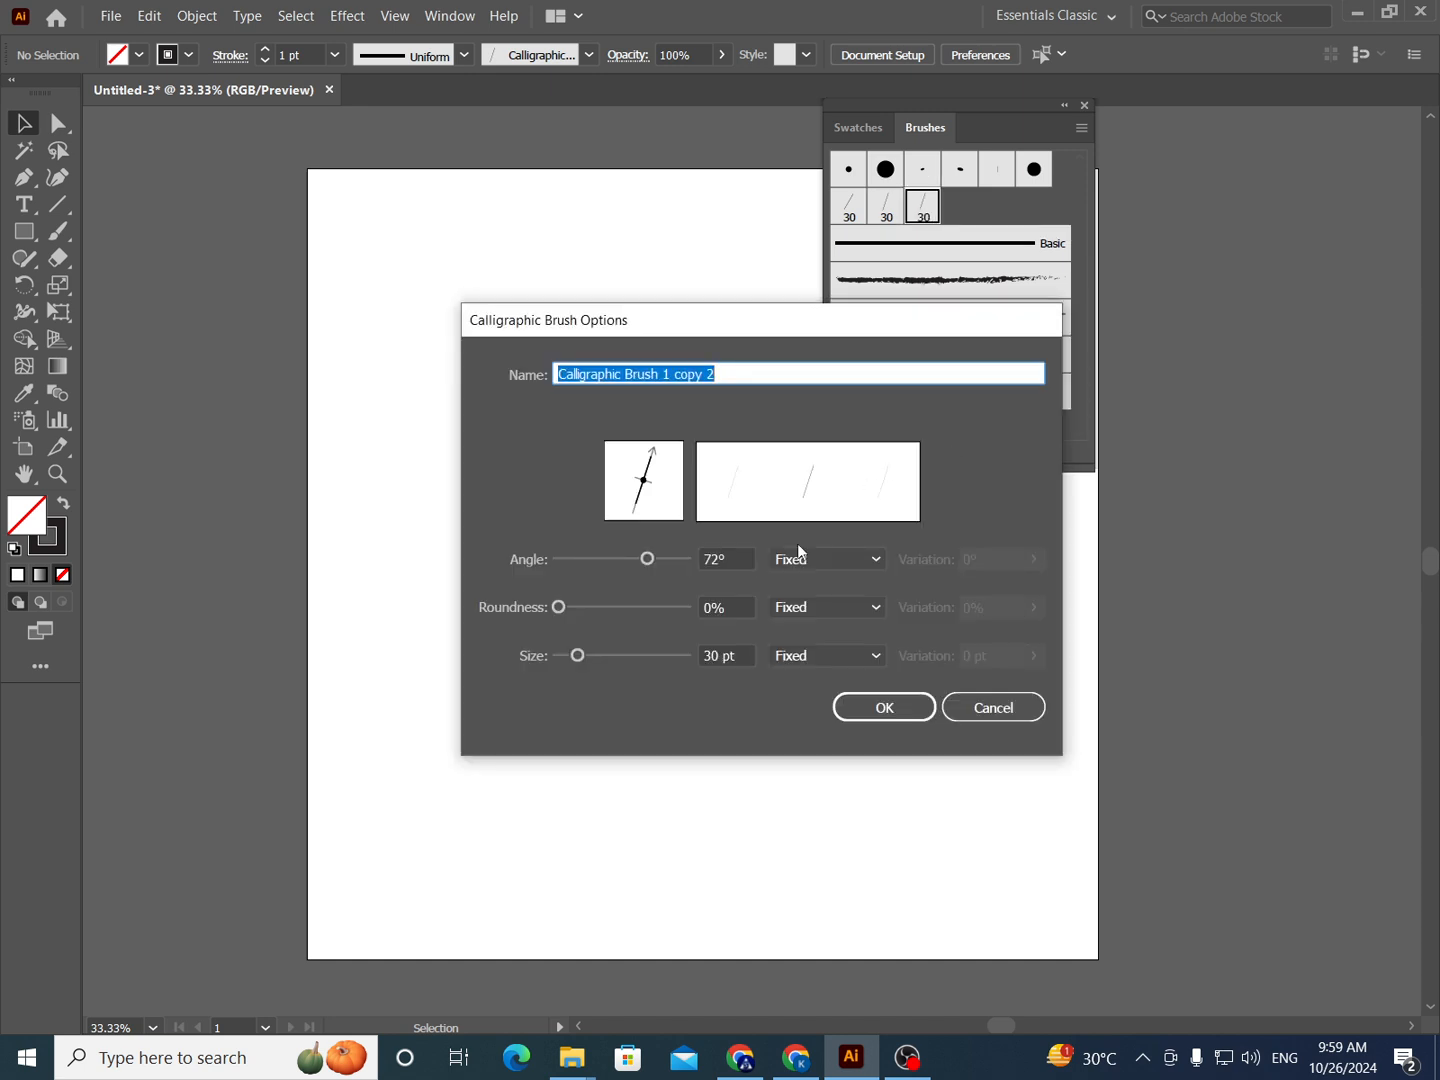
pyautogui.doubleClick(750, 550)
pyautogui.write('90')
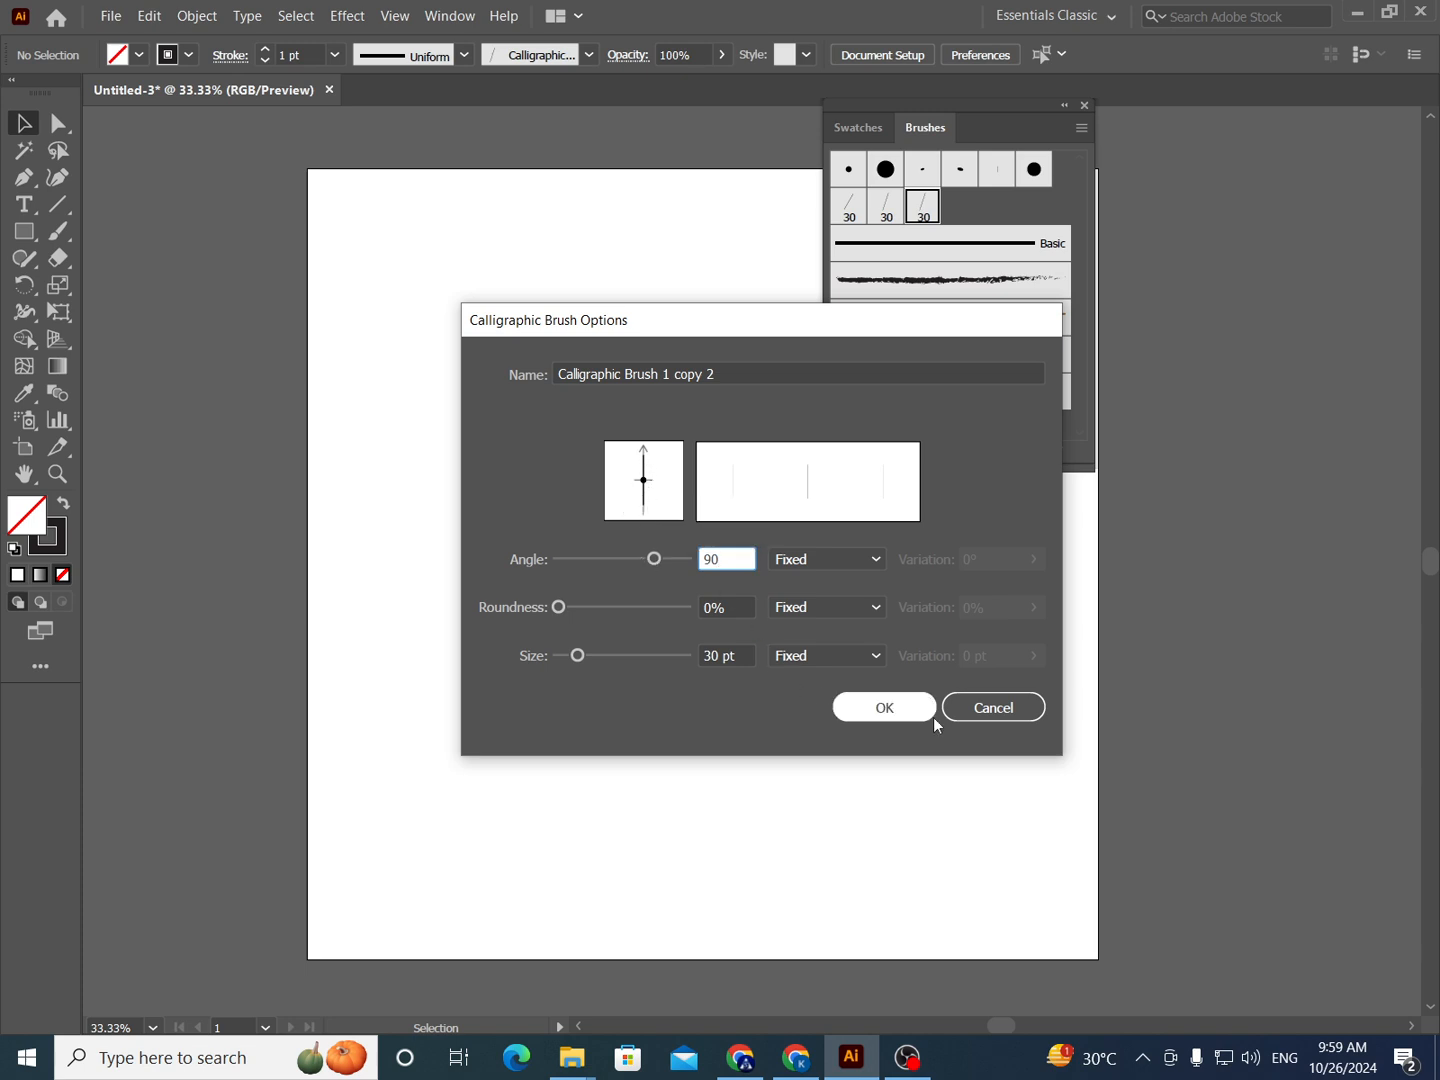
pyautogui.click(884, 707)
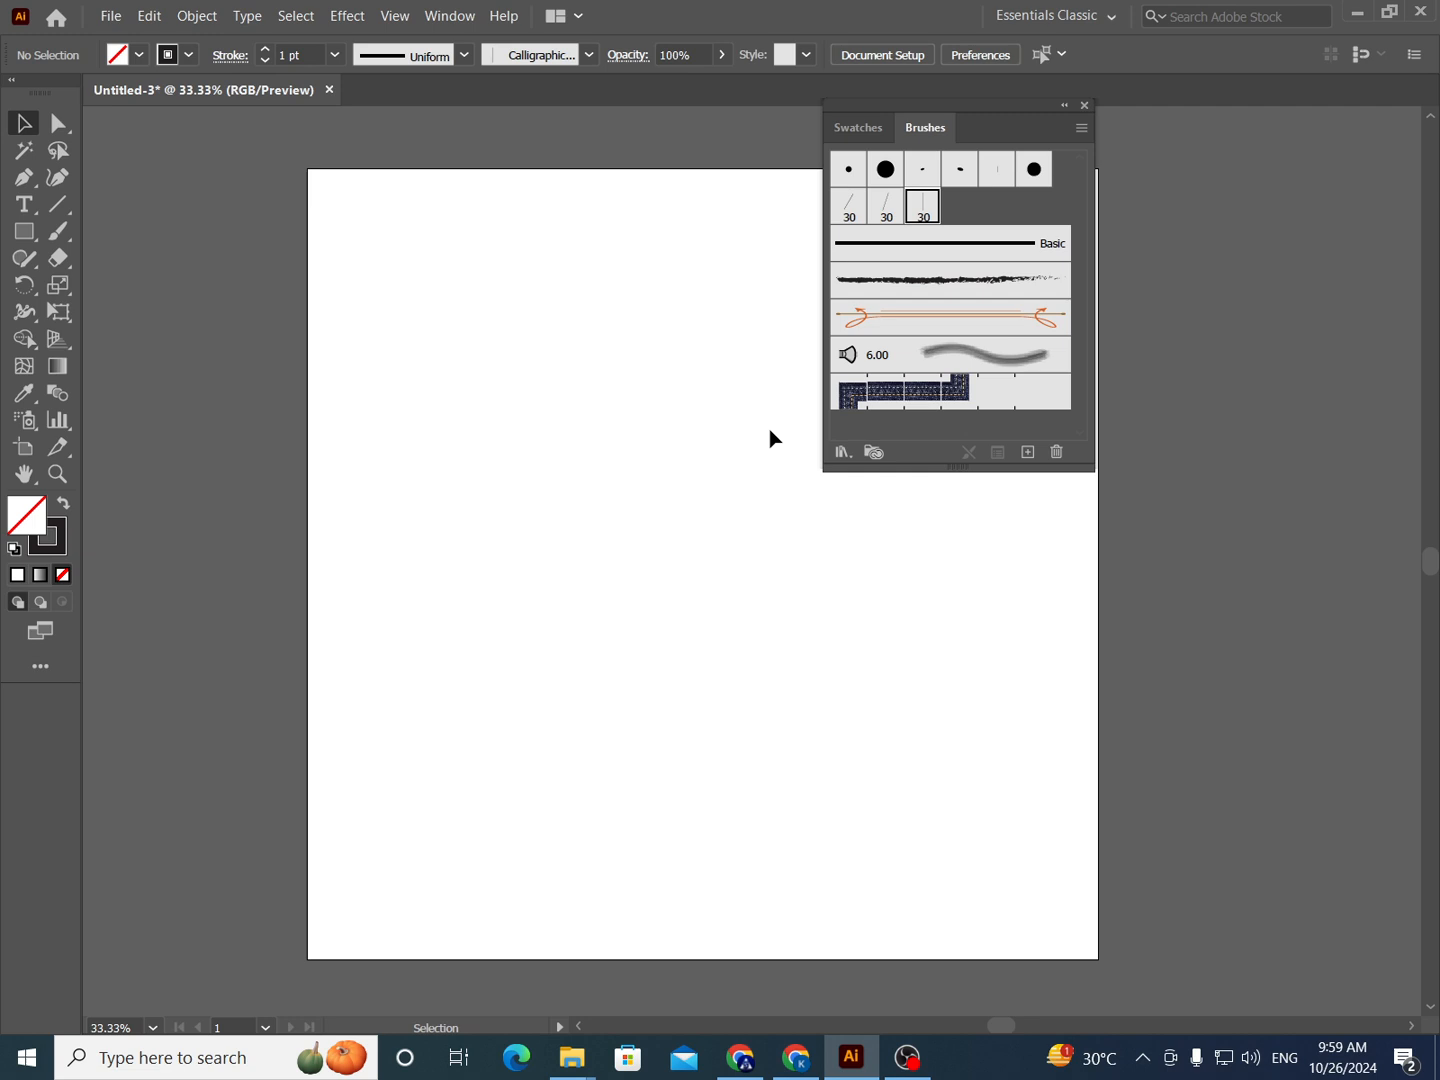
# - Activate the Paintbrush tool with the 60° calligraphic brush on an empty area of the artboard
pyautogui.scroll(1, 696, 504)
pyautogui.press('space')
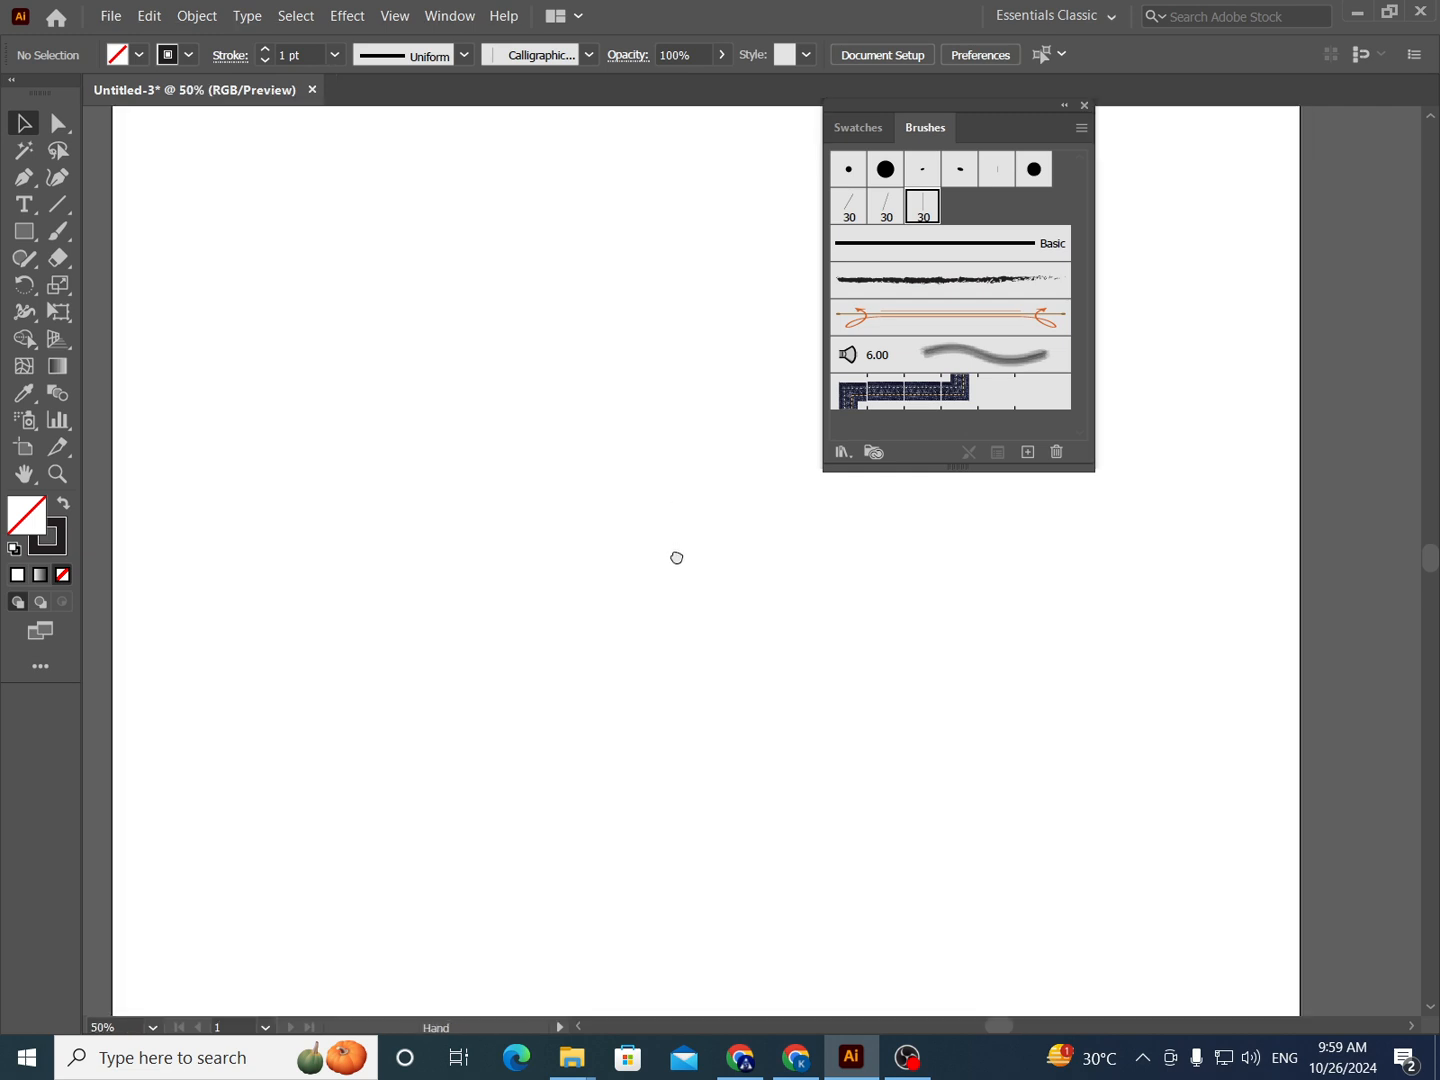
pyautogui.moveTo(697, 504); pyautogui.dragTo(676, 558)
pyautogui.press('space')
pyautogui.moveTo(604, 506); pyautogui.dragTo(662, 511)
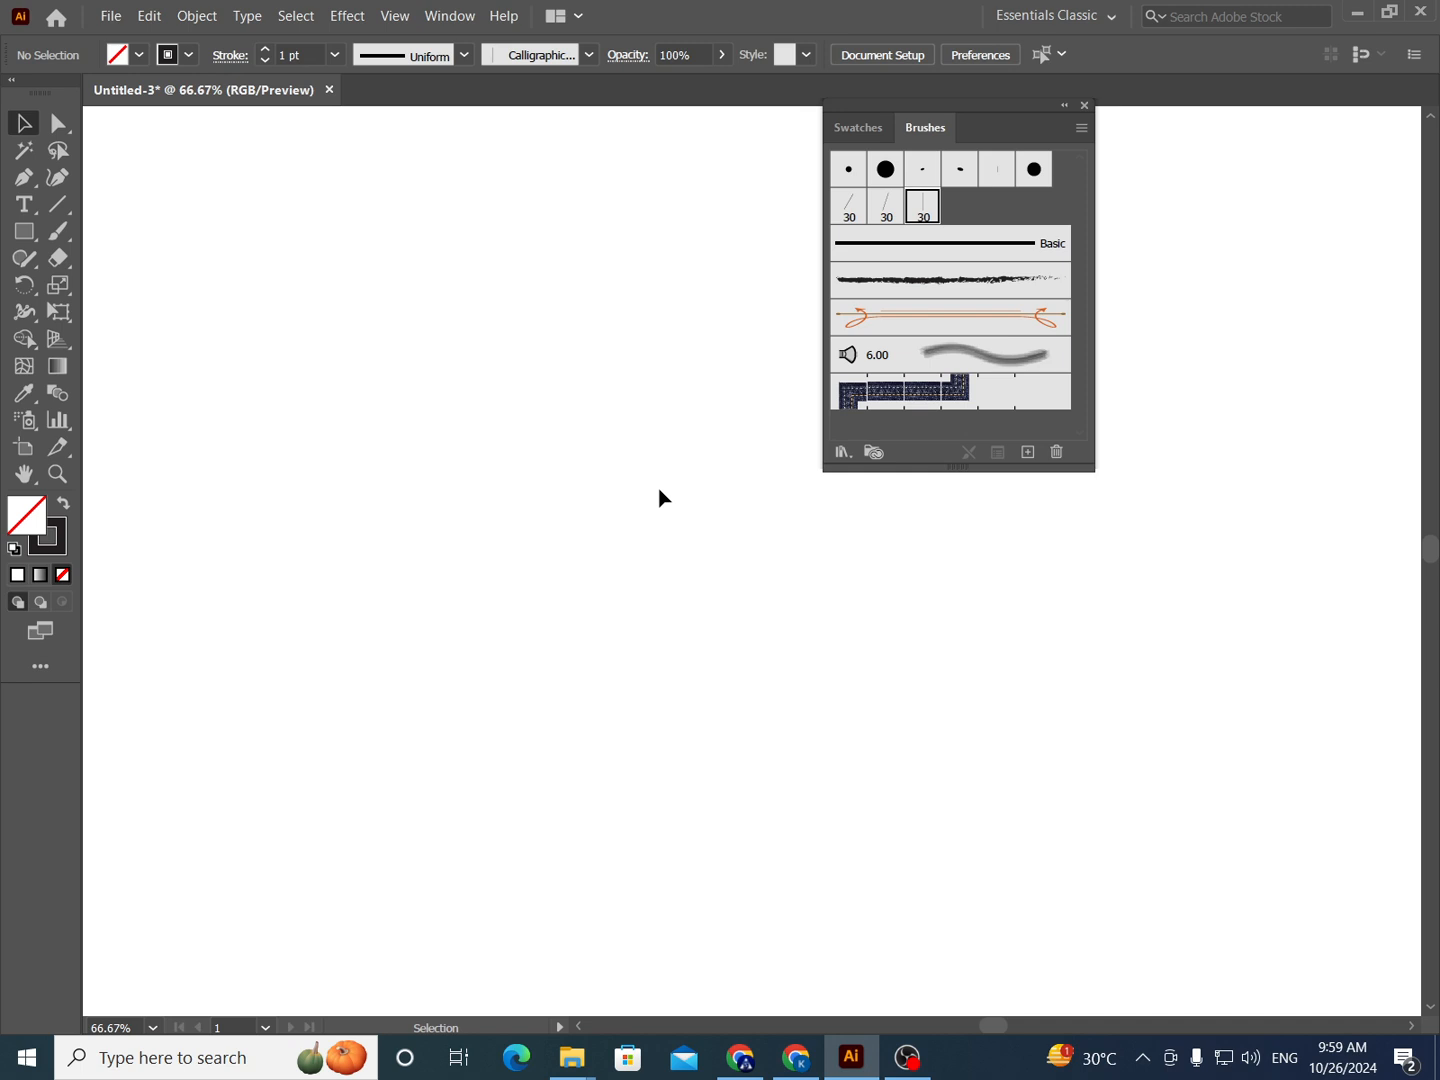
pyautogui.press('b')
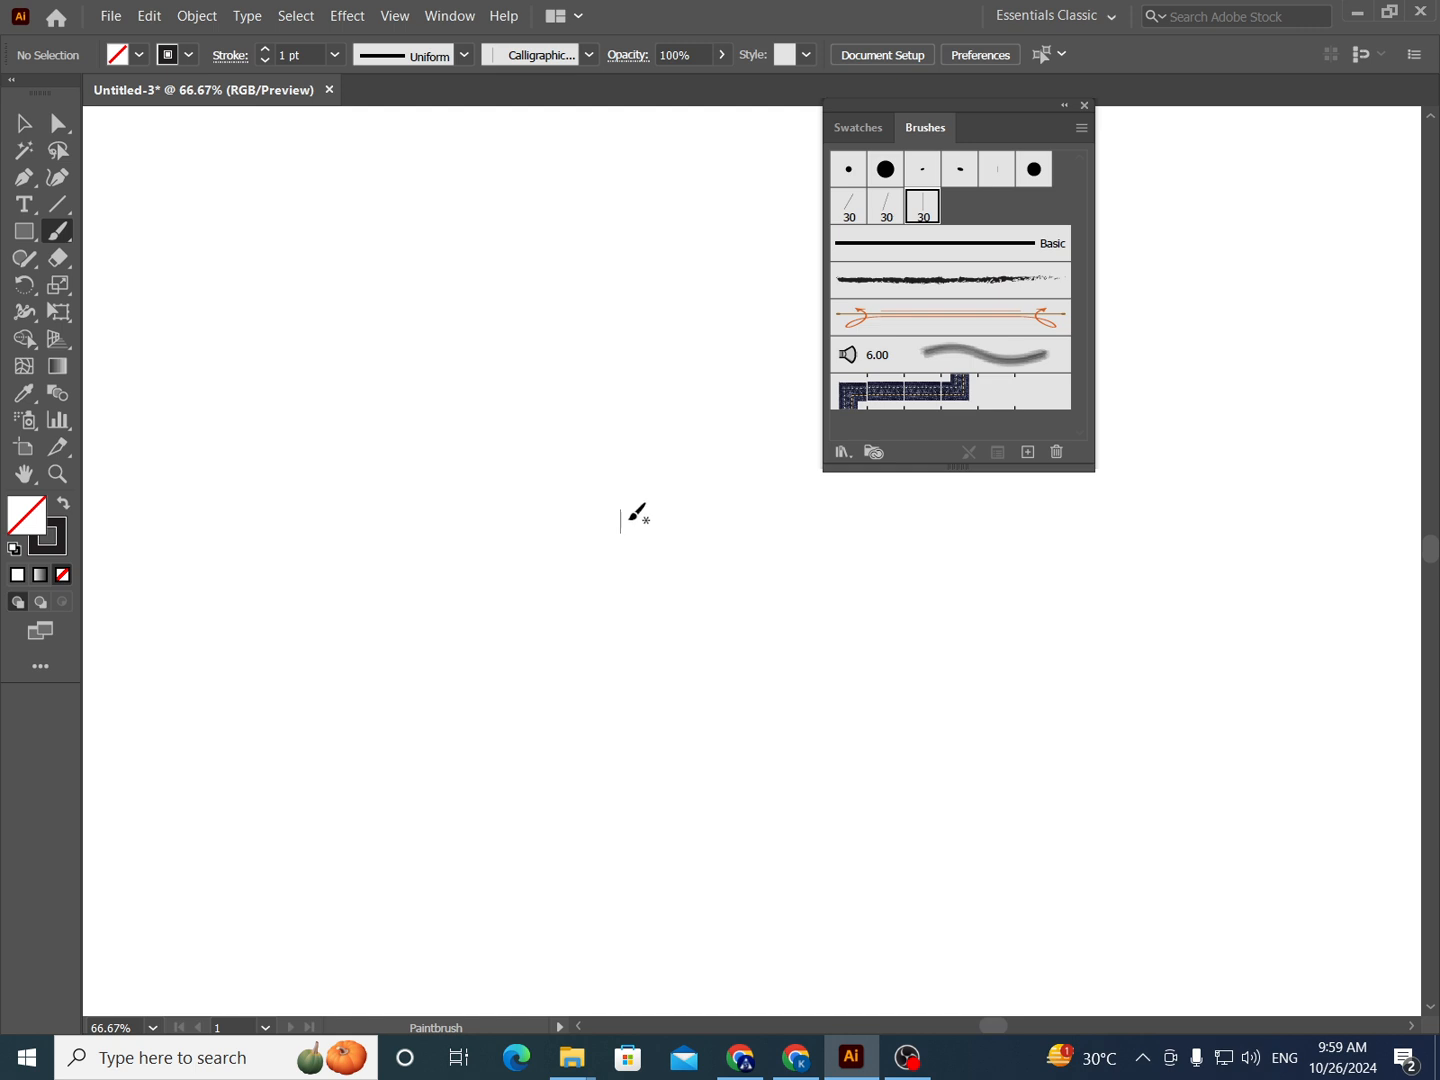
pyautogui.hotkey('ctrl', '1')
pyautogui.hotkey('ctrl', '=')
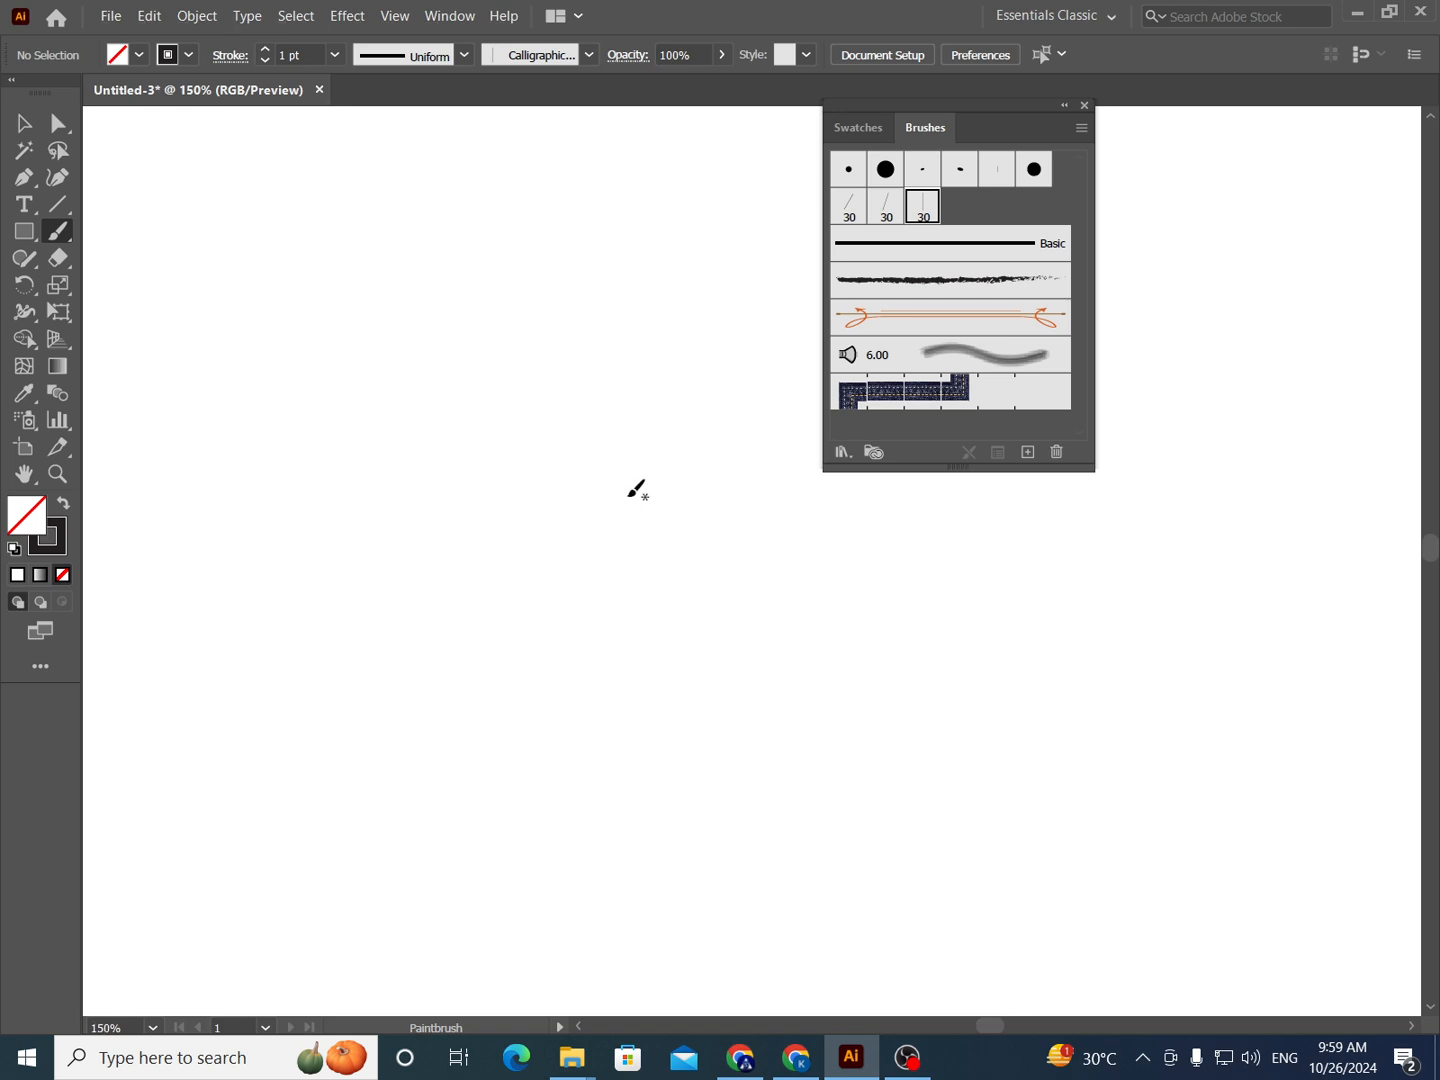
pyautogui.press('capslock')
pyautogui.press('capslock')
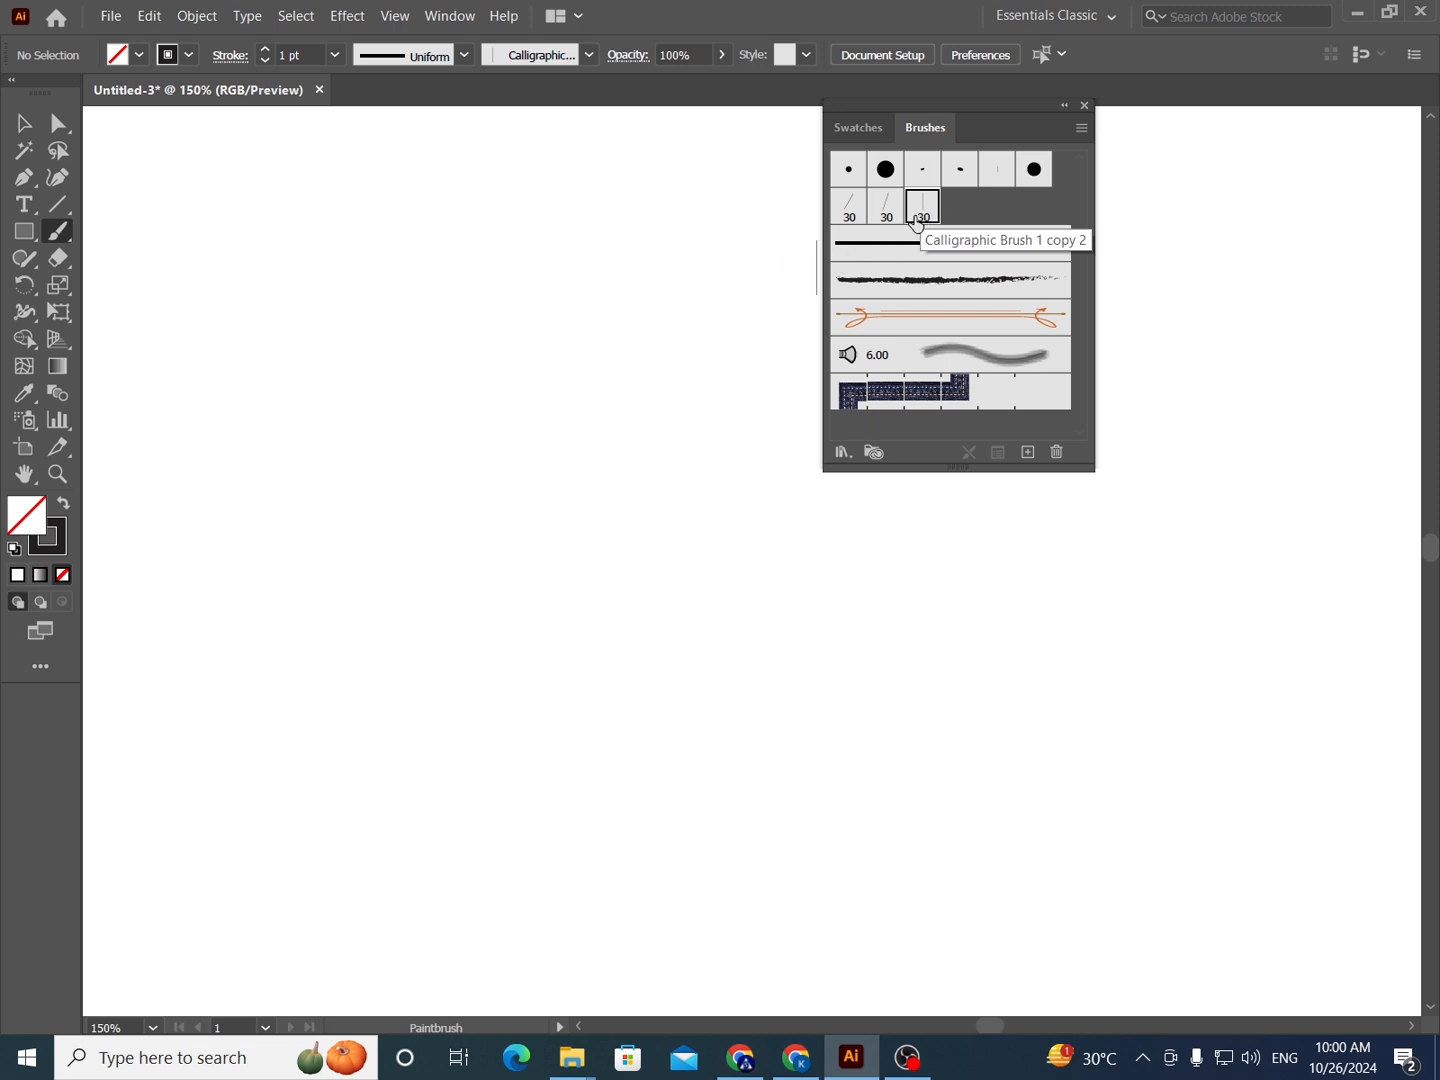
pyautogui.click(850, 207)
# - Try a horizontal wave stroke across the artboard with the 60° brush, and undo it
pyautogui.moveTo(741, 266); pyautogui.dragTo(713, 317)
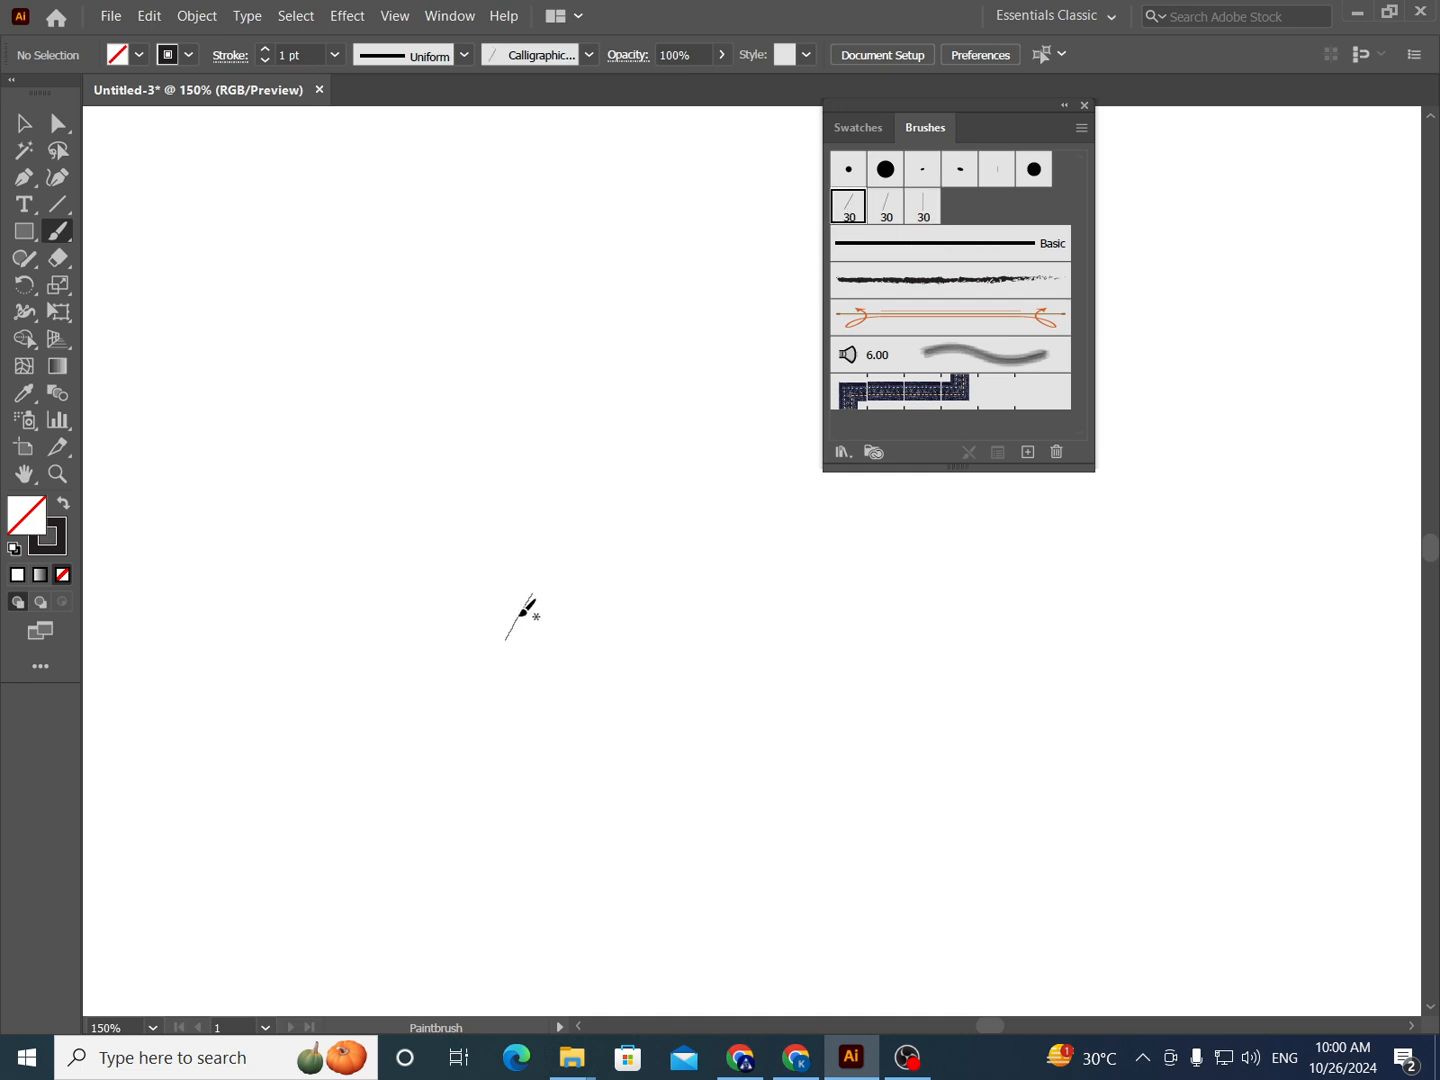
pyautogui.moveTo(522, 608)
pyautogui.mouseDown()
pyautogui.moveTo(560, 535)
pyautogui.moveTo(624, 518)
pyautogui.moveTo(792, 627)
pyautogui.moveTo(841, 622)
pyautogui.moveTo(903, 572)
pyautogui.mouseUp()
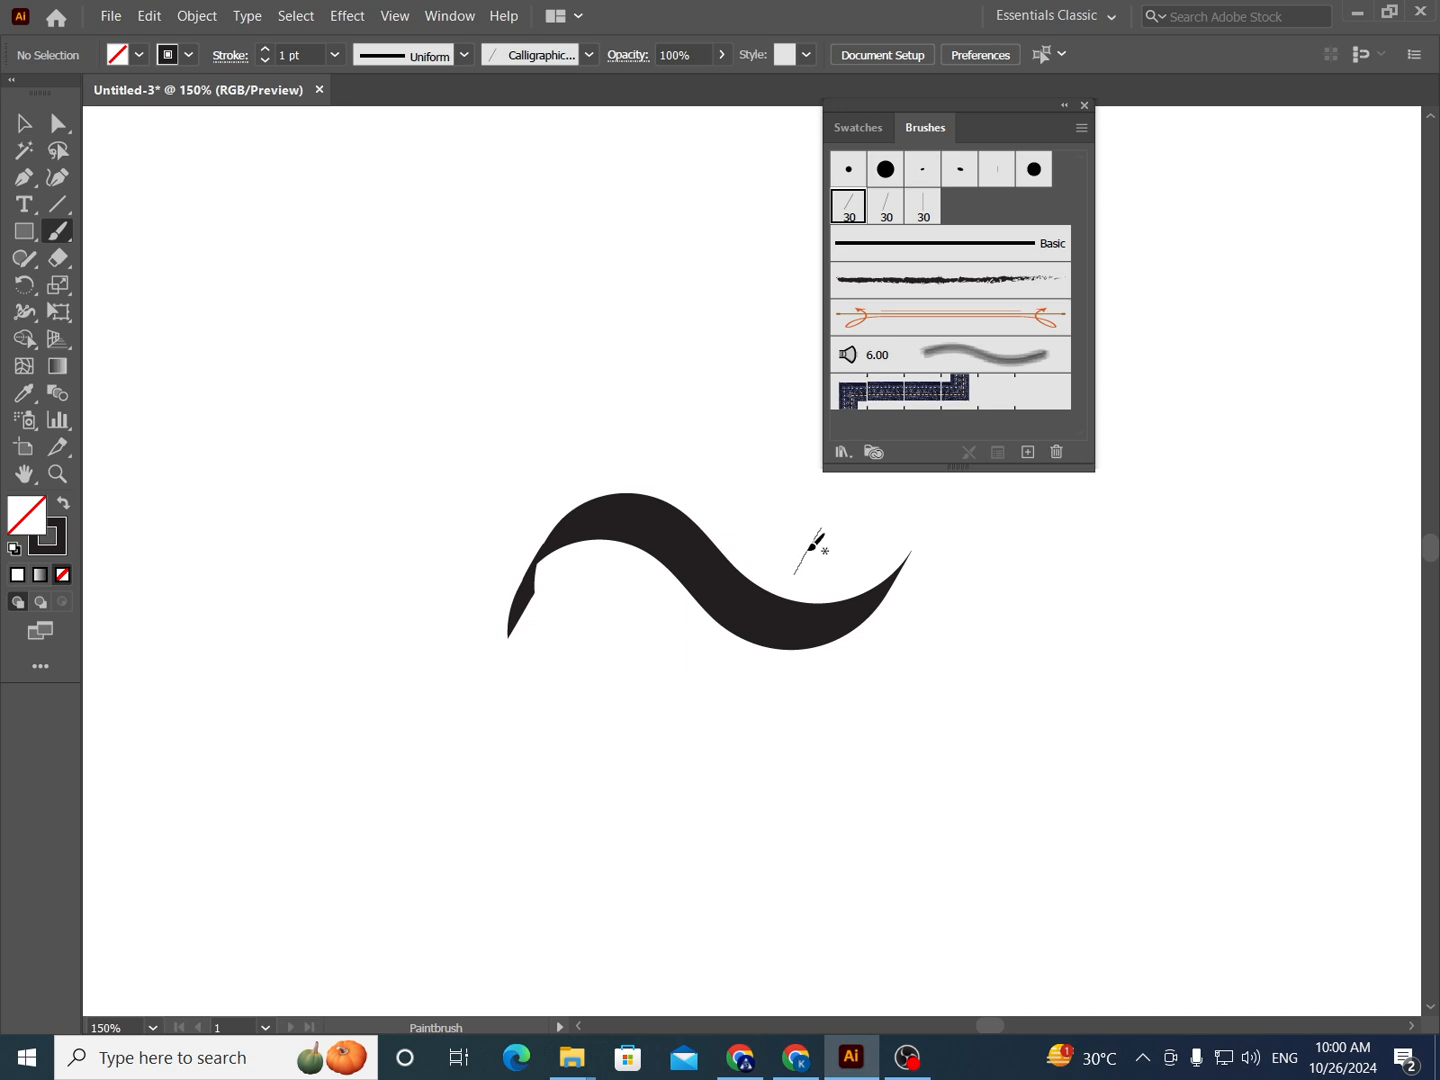
pyautogui.hotkey('ctrl', 'z')
# - Paint two vertical S-shaped strokes side by side with the 60° brush, the first downward and the second upward
pyautogui.moveTo(692, 444)
pyautogui.mouseDown()
pyautogui.moveTo(706, 427)
pyautogui.moveTo(671, 484)
pyautogui.moveTo(671, 527)
pyautogui.moveTo(723, 659)
pyautogui.moveTo(725, 728)
pyautogui.moveTo(711, 750)
pyautogui.mouseUp()
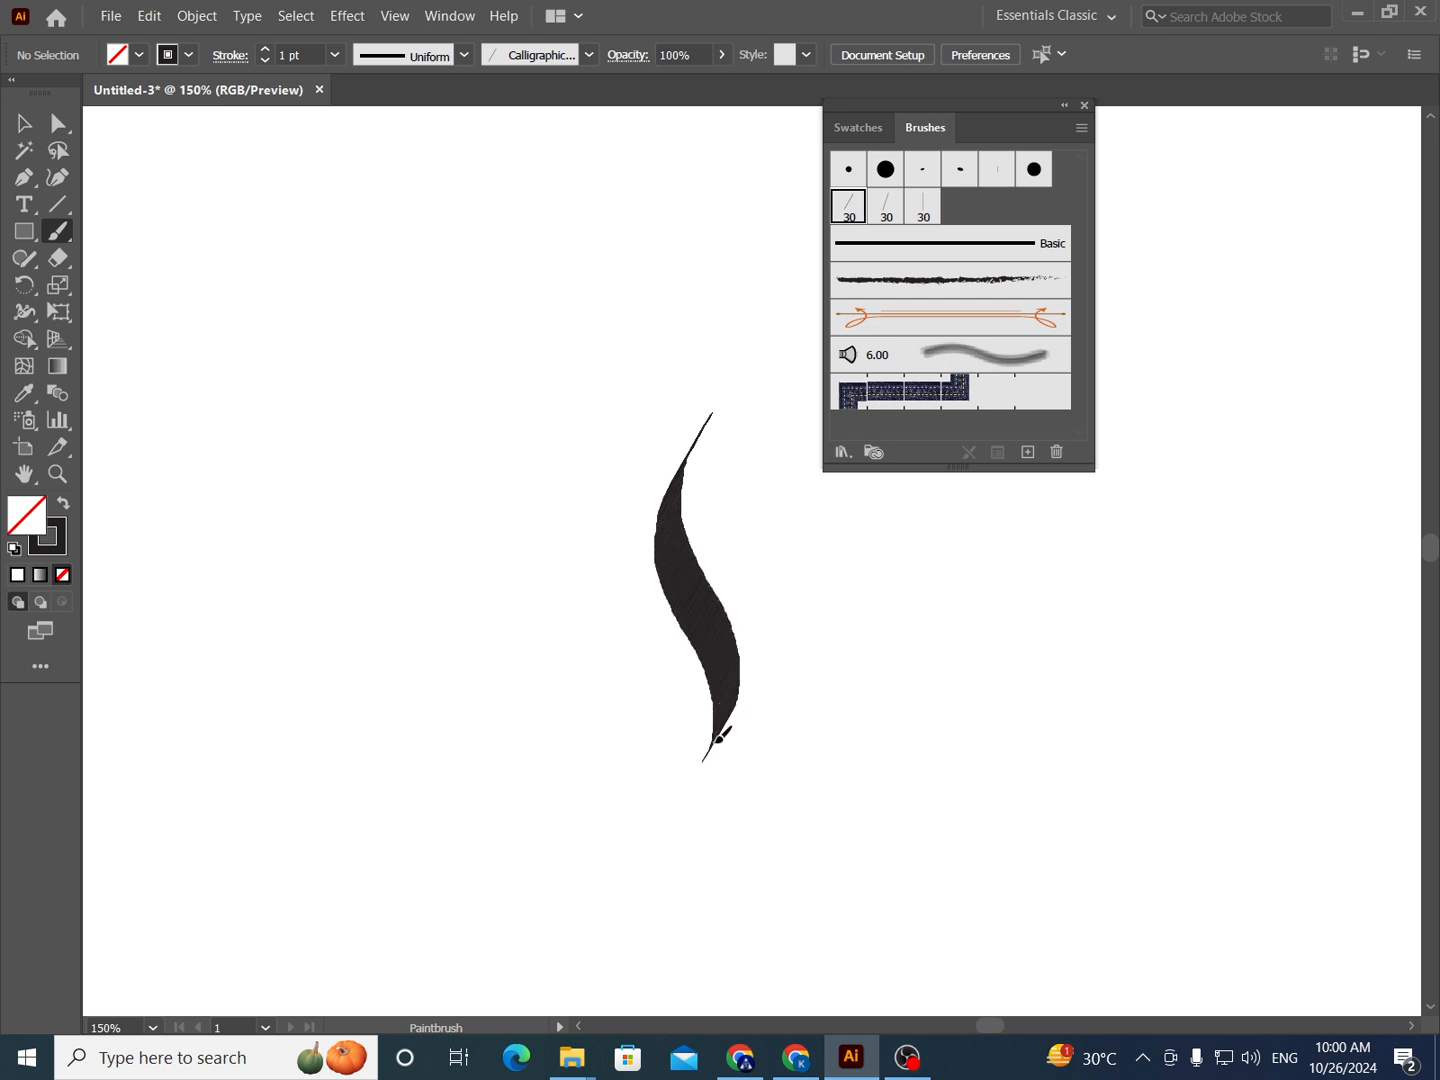
pyautogui.moveTo(574, 641); pyautogui.dragTo(567, 664)
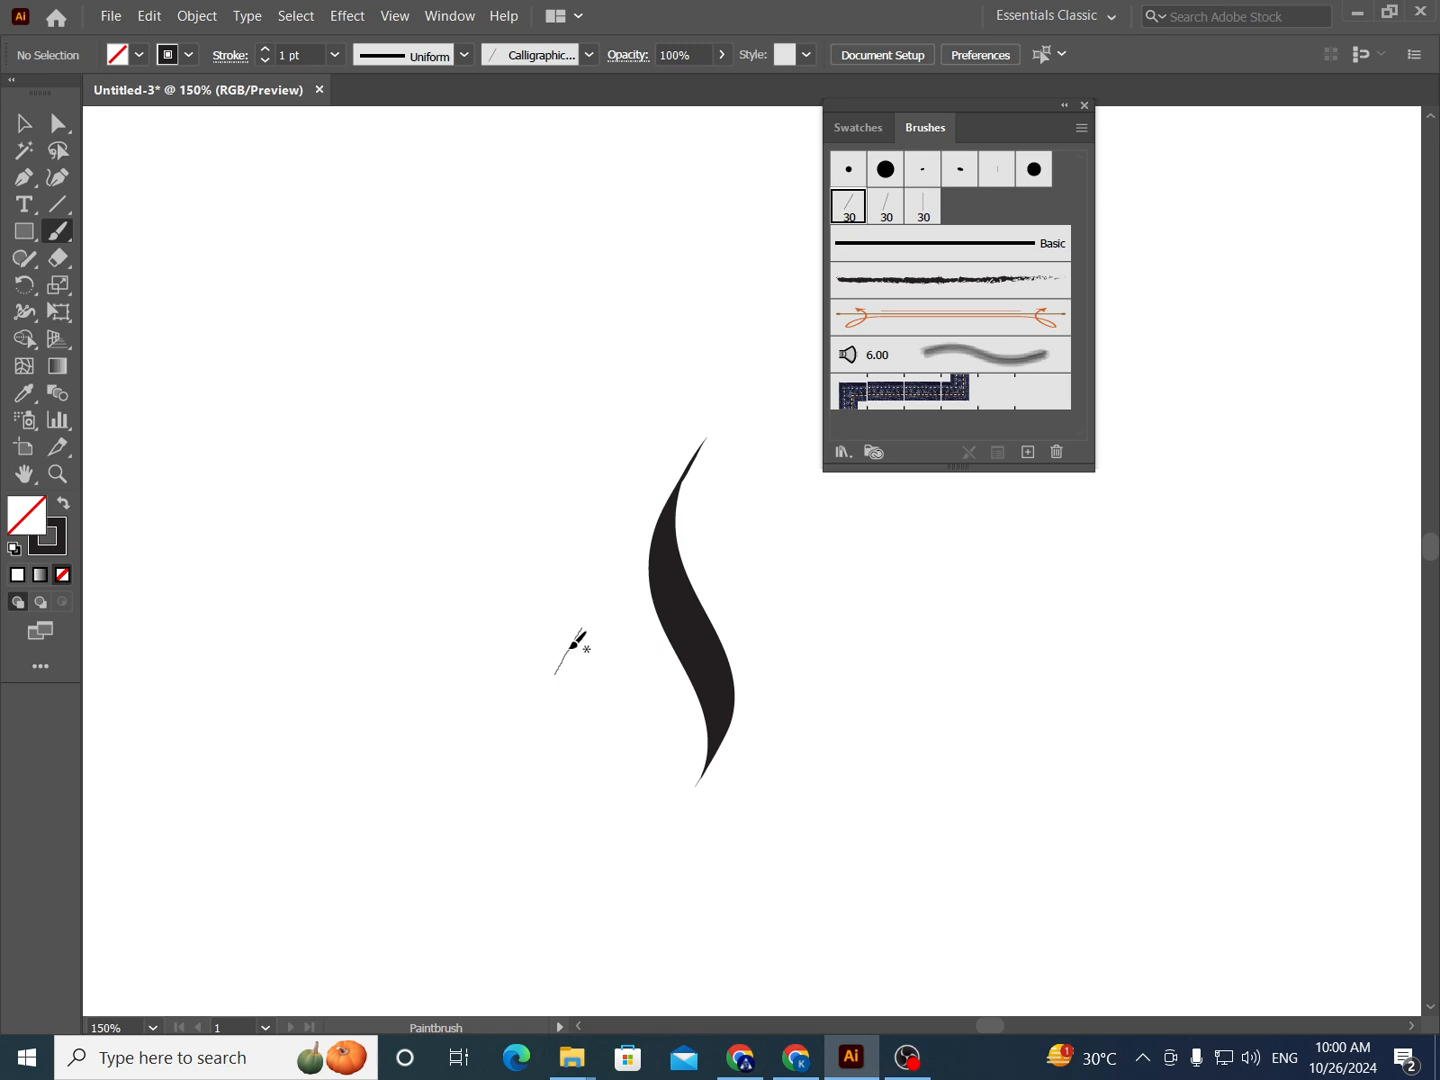
pyautogui.moveTo(566, 641)
pyautogui.mouseDown()
pyautogui.moveTo(540, 500)
pyautogui.moveTo(431, 585)
pyautogui.mouseUp()
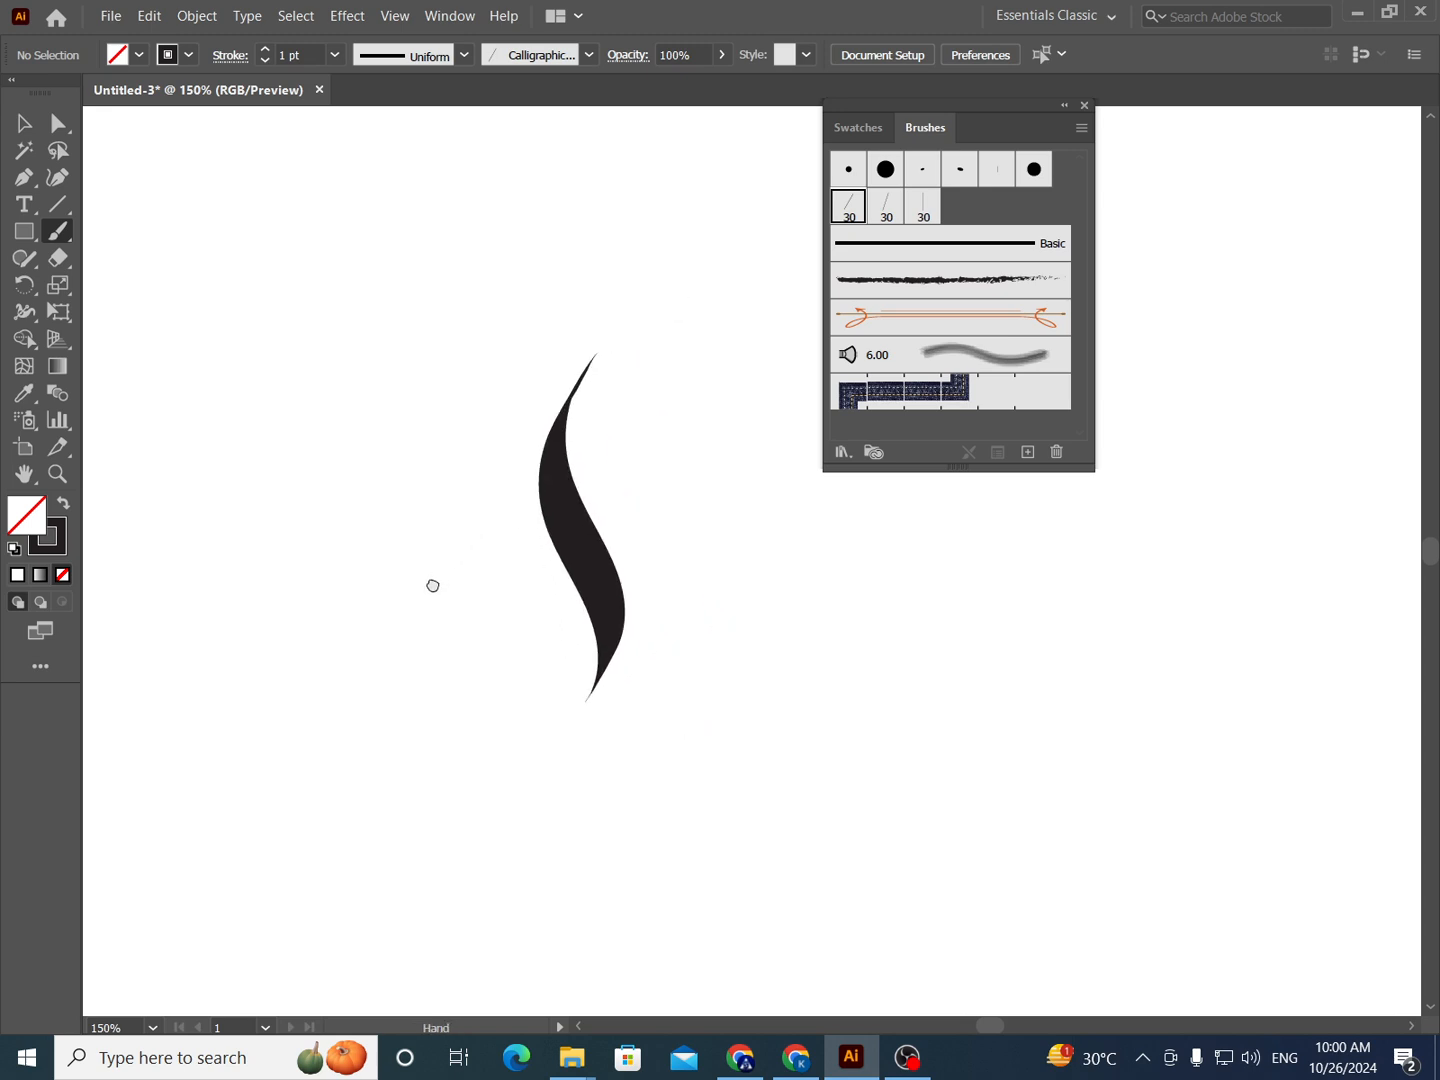
pyautogui.moveTo(532, 548); pyautogui.dragTo(489, 513)
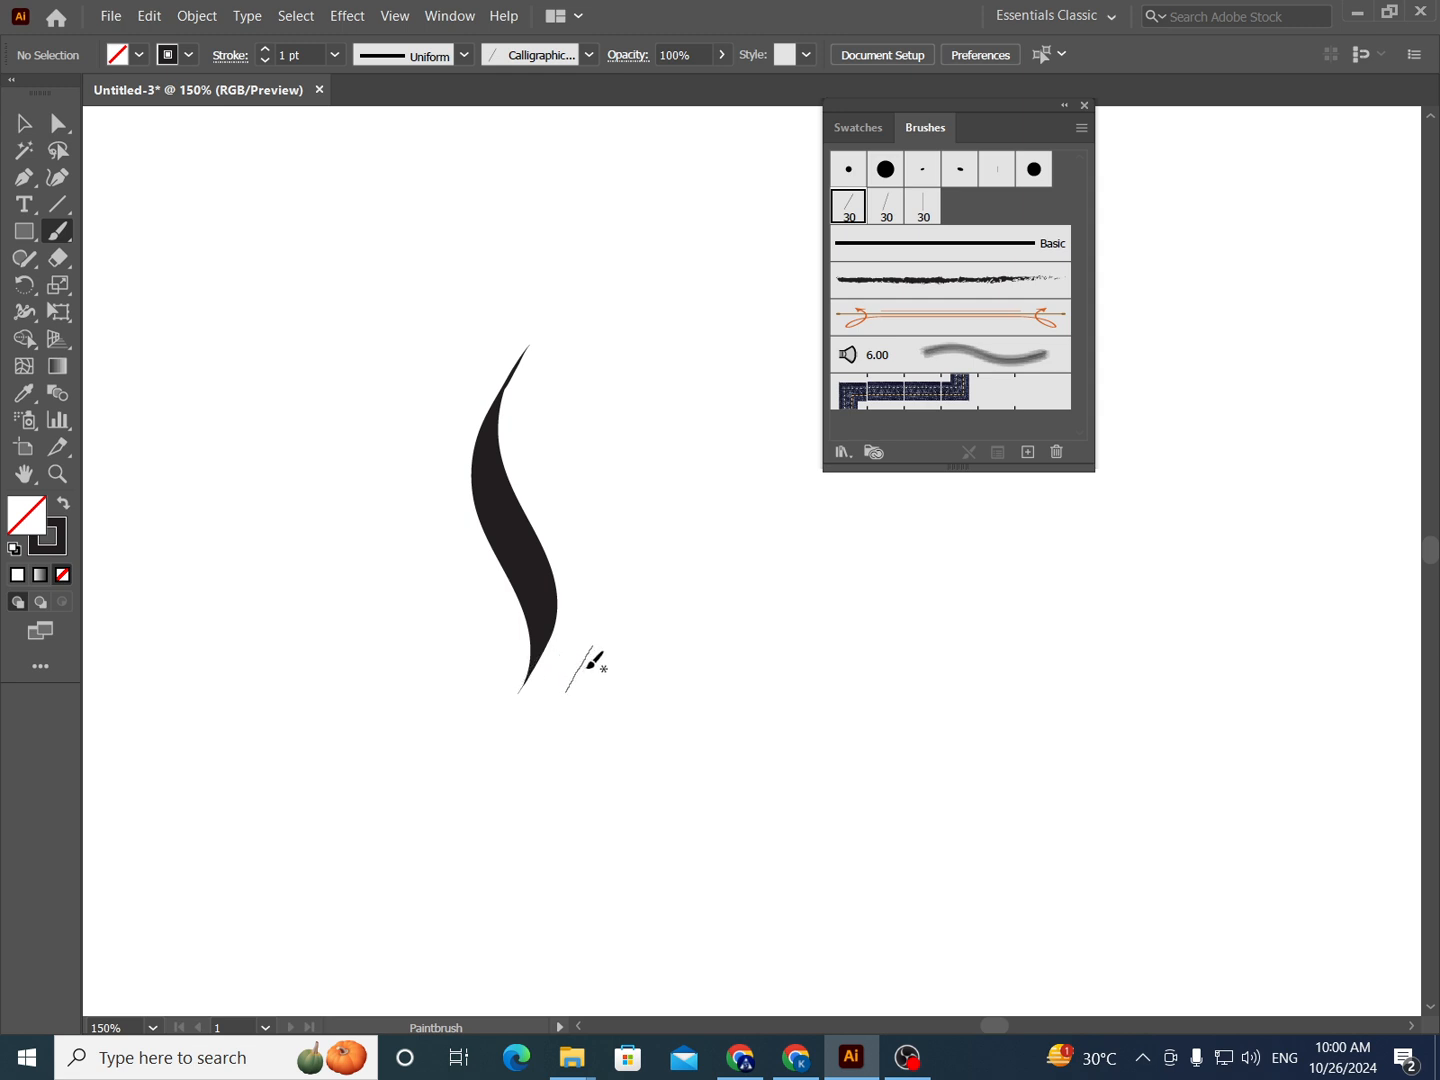
pyautogui.moveTo(635, 670)
pyautogui.mouseDown()
pyautogui.moveTo(677, 572)
pyautogui.moveTo(628, 427)
pyautogui.moveTo(671, 350)
pyautogui.mouseUp()
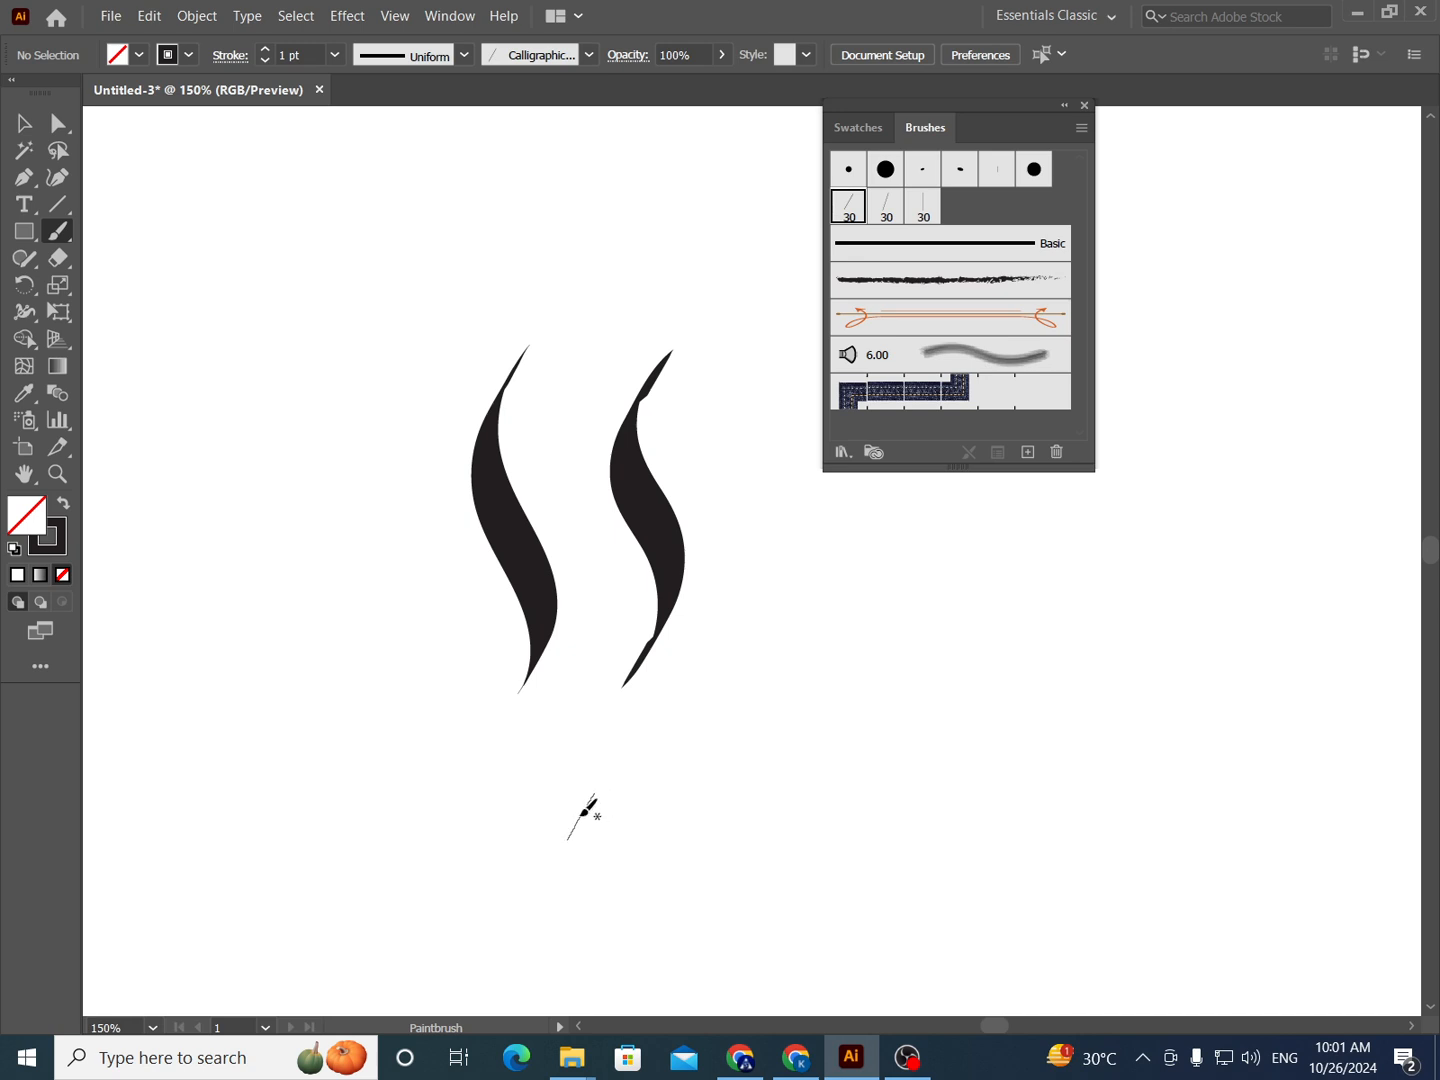
# - Paint two horizontal wave strokes below the vertical ones, the upper from left to right and the lower from right to left
pyautogui.moveTo(582, 812)
pyautogui.mouseDown()
pyautogui.moveTo(602, 761)
pyautogui.moveTo(642, 750)
pyautogui.moveTo(698, 752)
pyautogui.moveTo(728, 762)
pyautogui.mouseUp()
pyautogui.hotkey('ctrl', 'z')
pyautogui.moveTo(563, 872)
pyautogui.mouseDown()
pyautogui.moveTo(619, 801)
pyautogui.moveTo(655, 796)
pyautogui.moveTo(781, 864)
pyautogui.moveTo(836, 857)
pyautogui.moveTo(869, 829)
pyautogui.moveTo(886, 701)
pyautogui.mouseUp()
pyautogui.press('space')
pyautogui.moveTo(904, 808)
pyautogui.mouseDown()
pyautogui.moveTo(862, 870)
pyautogui.moveTo(814, 877)
pyautogui.moveTo(716, 851)
pyautogui.moveTo(605, 850)
pyautogui.moveTo(523, 925)
pyautogui.mouseUp()
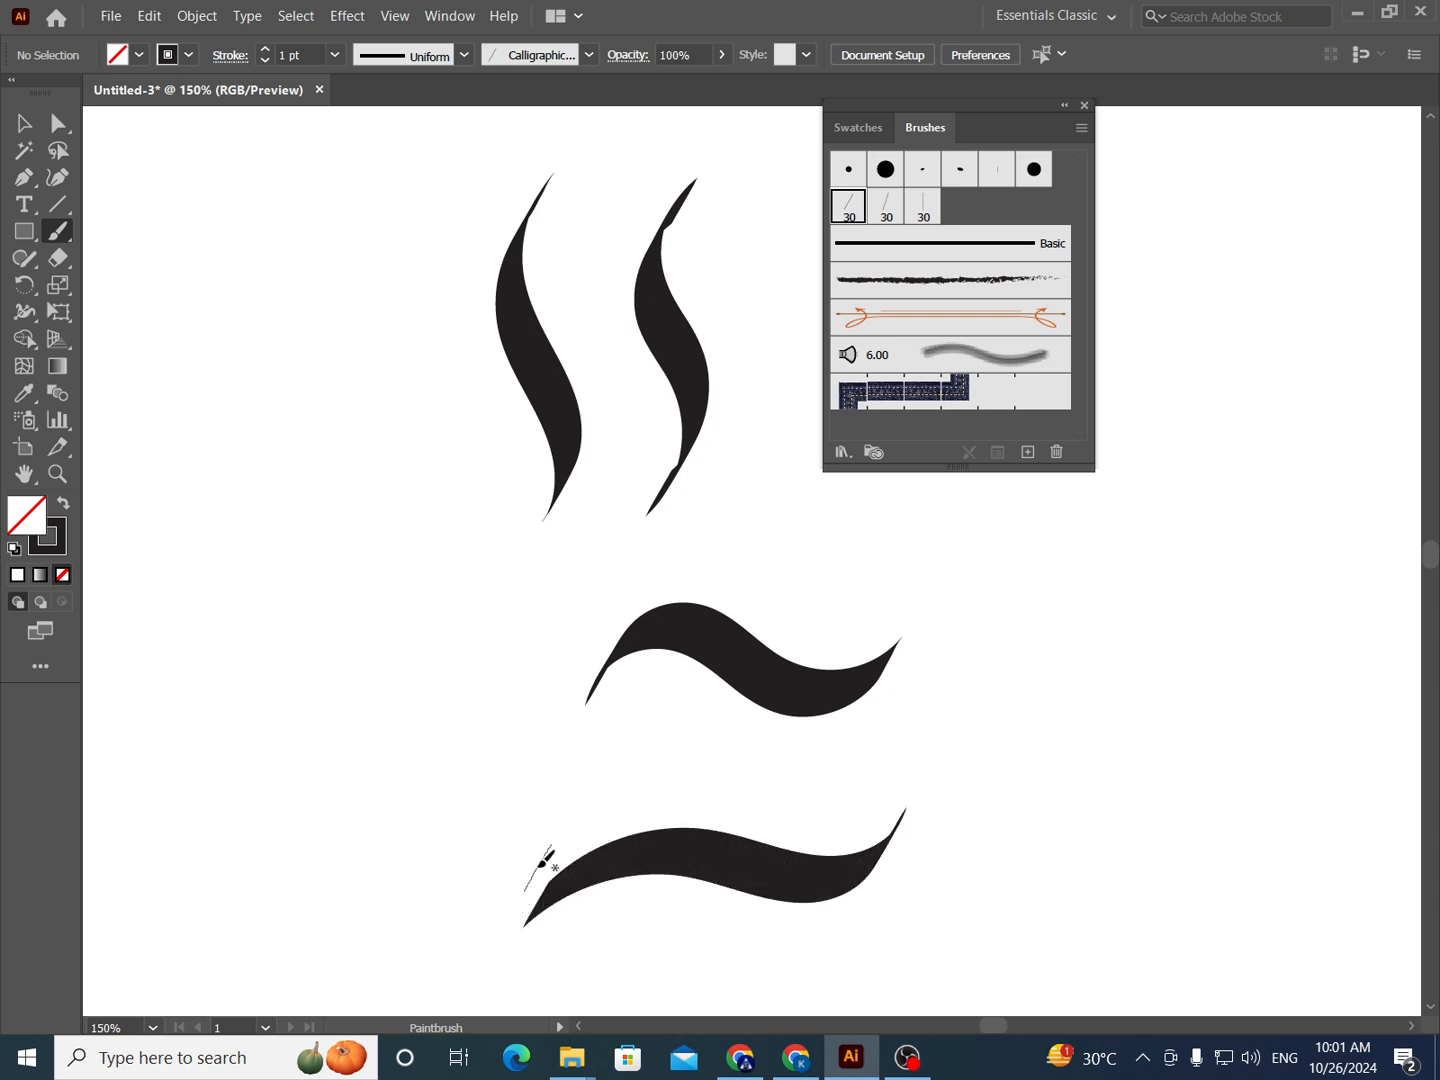
# - Remove the lower horizontal wave stroke and paint a vertical S-shaped stroke from top to bottom beneath the remaining wave
pyautogui.keyDown('ctrl'); pyautogui.click(600, 877); pyautogui.keyUp('ctrl')
pyautogui.press('Delete')
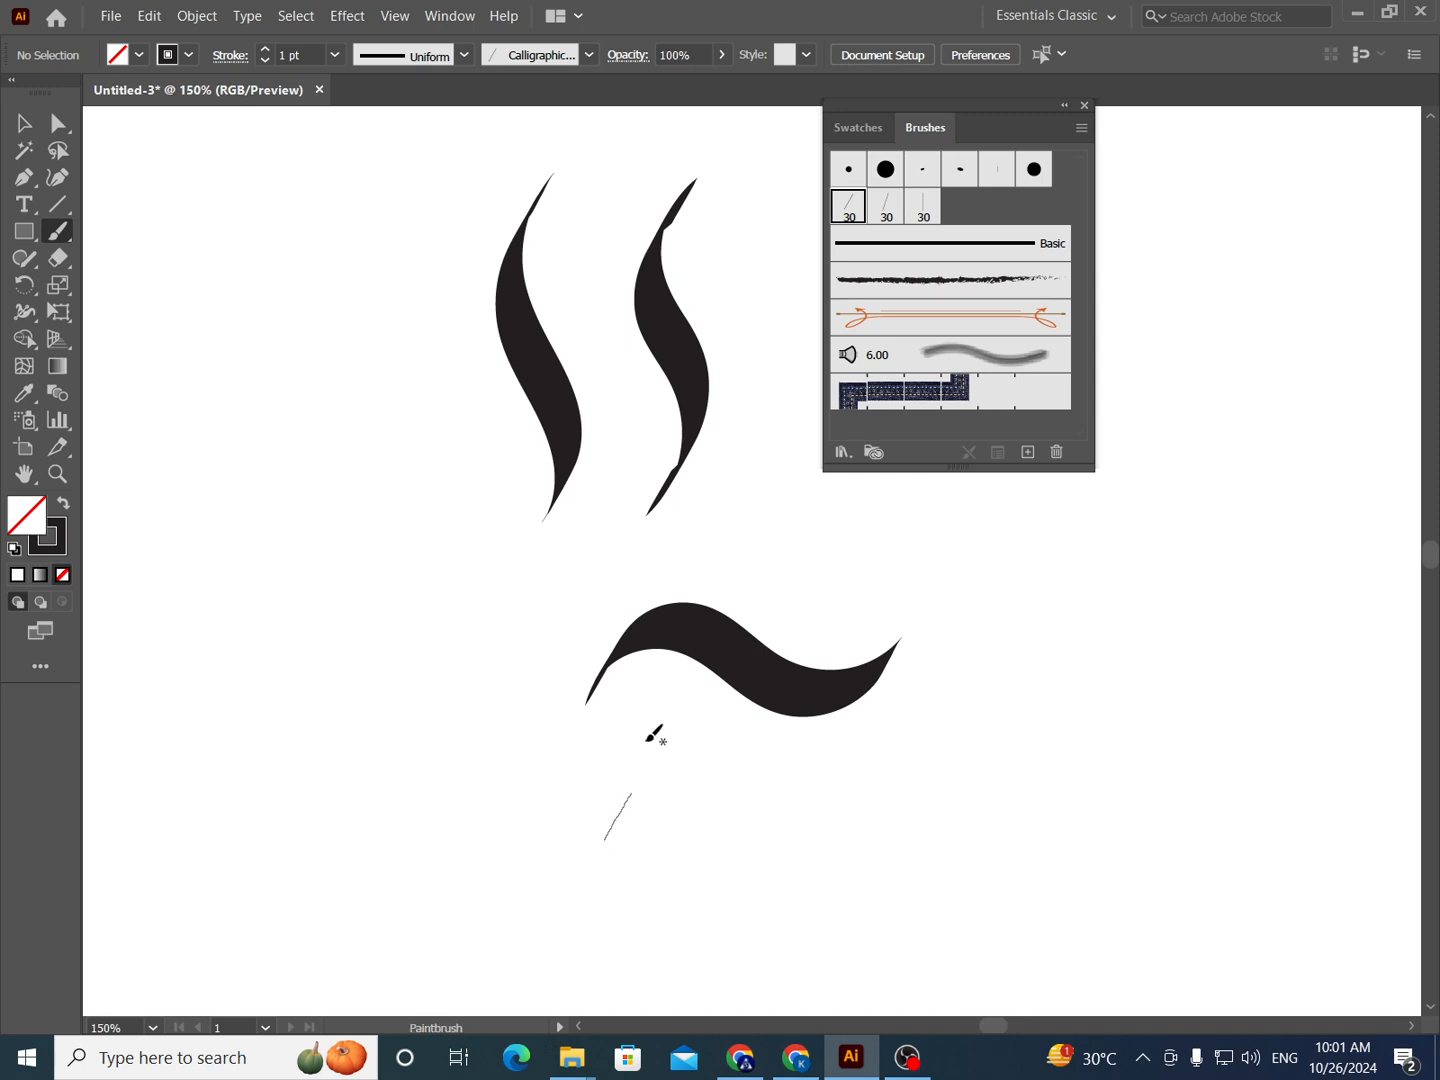
pyautogui.press('space')
pyautogui.moveTo(646, 736); pyautogui.dragTo(595, 791)
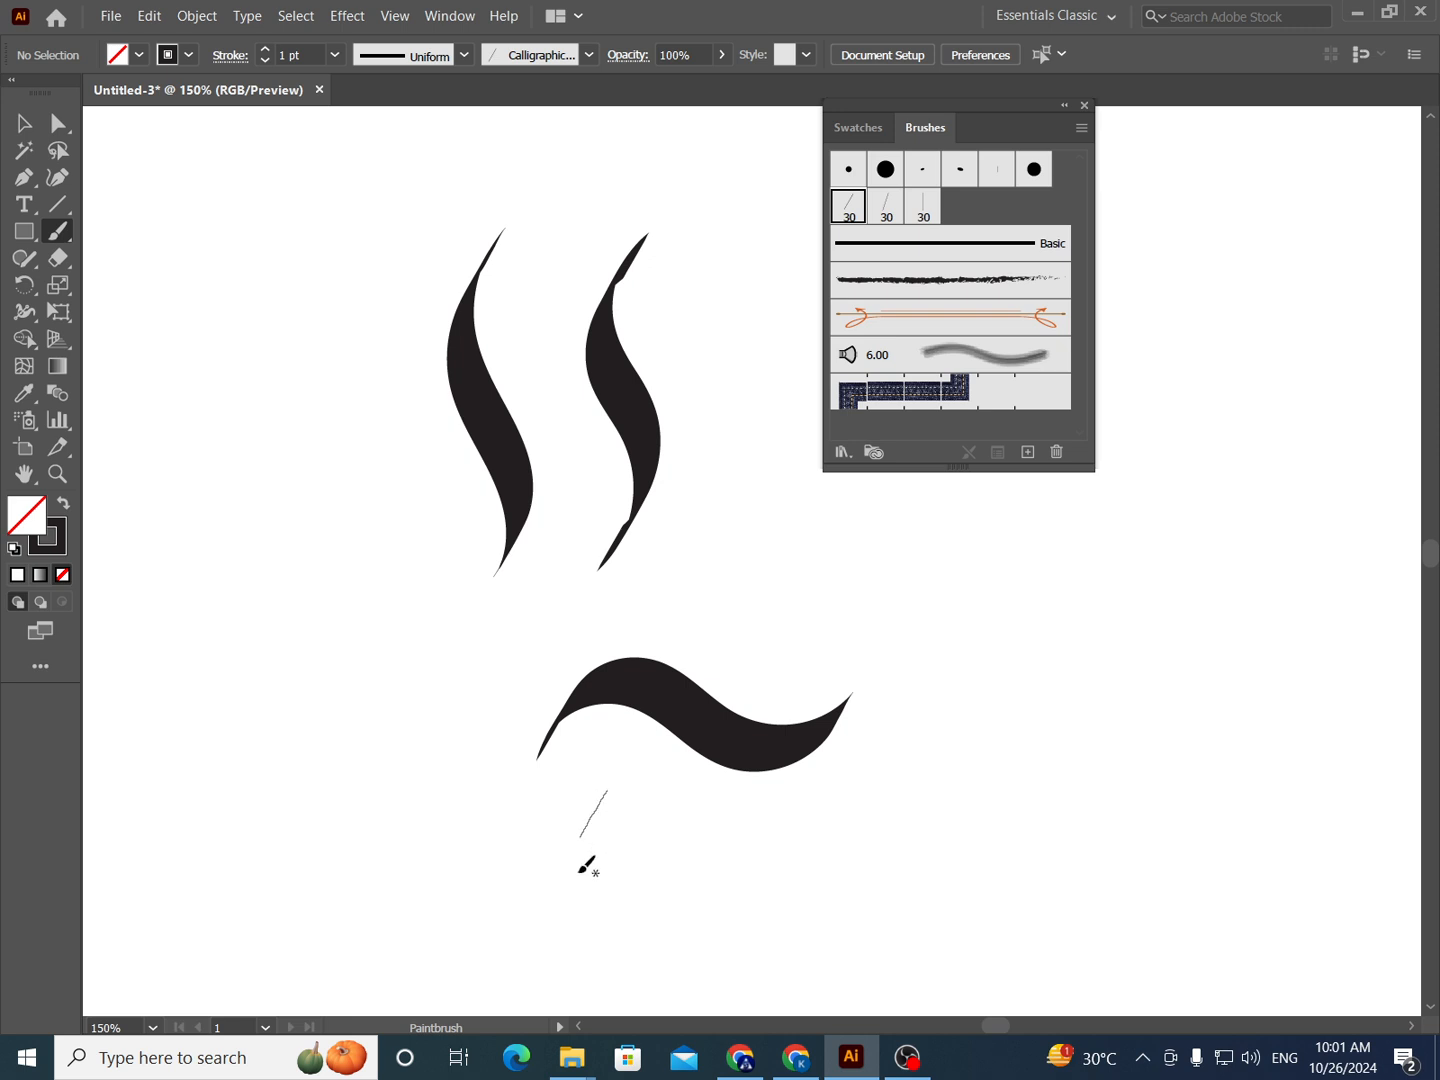
pyautogui.moveTo(556, 806)
pyautogui.mouseDown()
pyautogui.moveTo(534, 592)
pyautogui.moveTo(576, 470)
pyautogui.mouseUp()
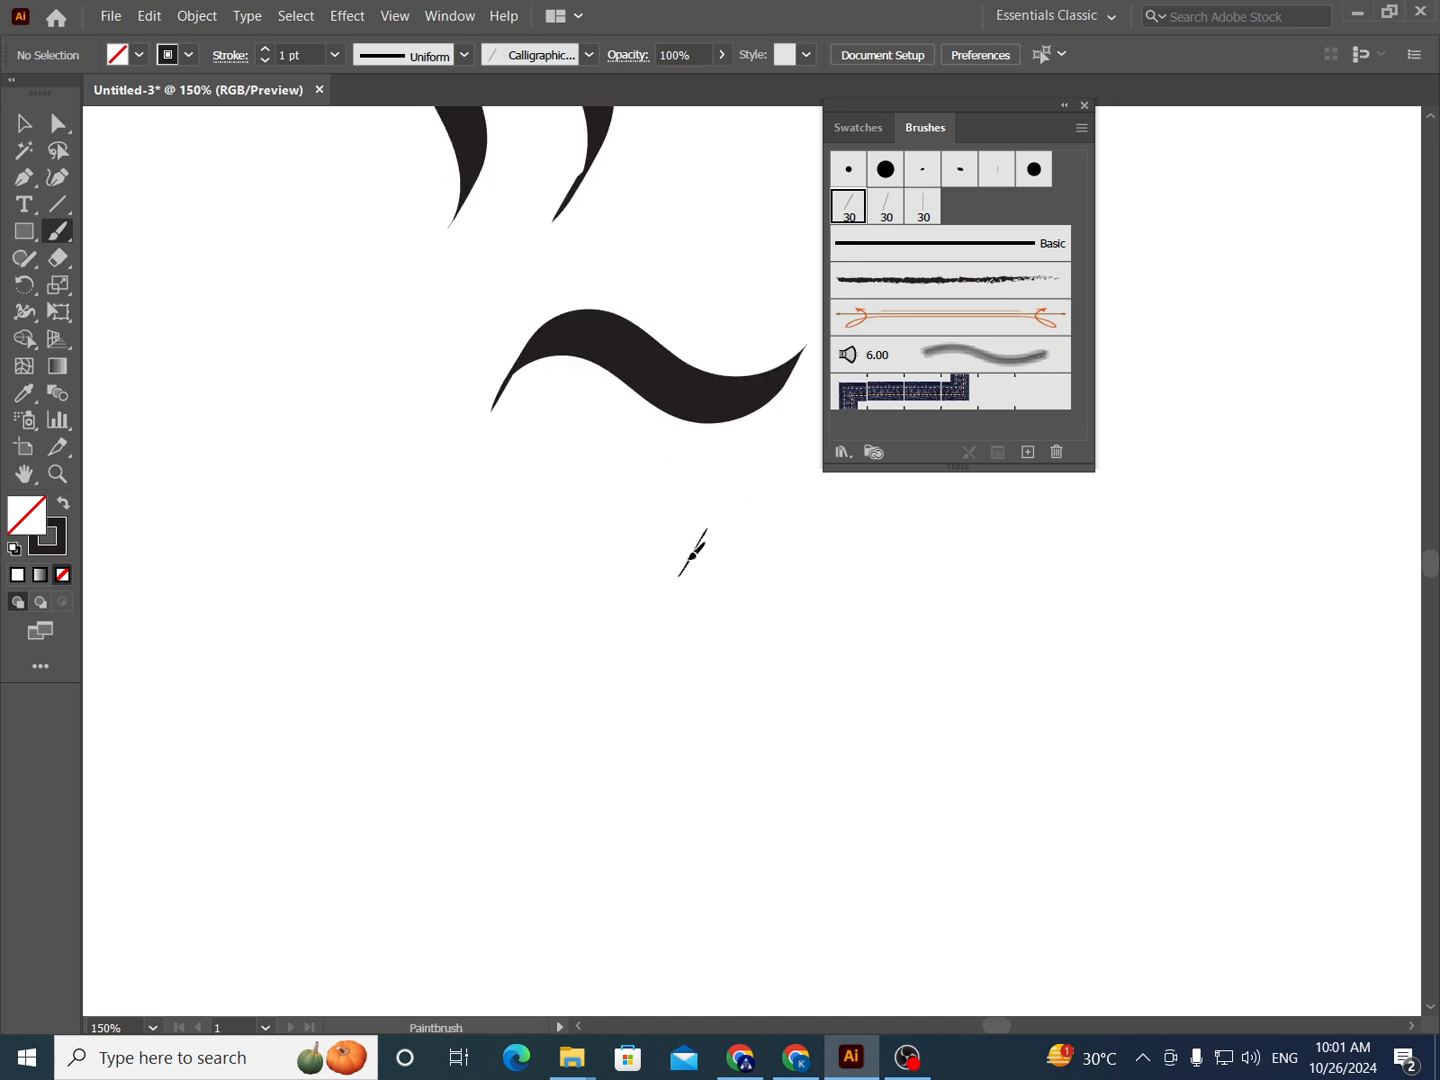
pyautogui.moveTo(672, 589); pyautogui.dragTo(650, 675)
pyautogui.hotkey('ctrl', 'z')
pyautogui.moveTo(689, 588)
pyautogui.mouseDown()
pyautogui.moveTo(679, 645)
pyautogui.moveTo(724, 718)
pyautogui.moveTo(733, 826)
pyautogui.mouseUp()
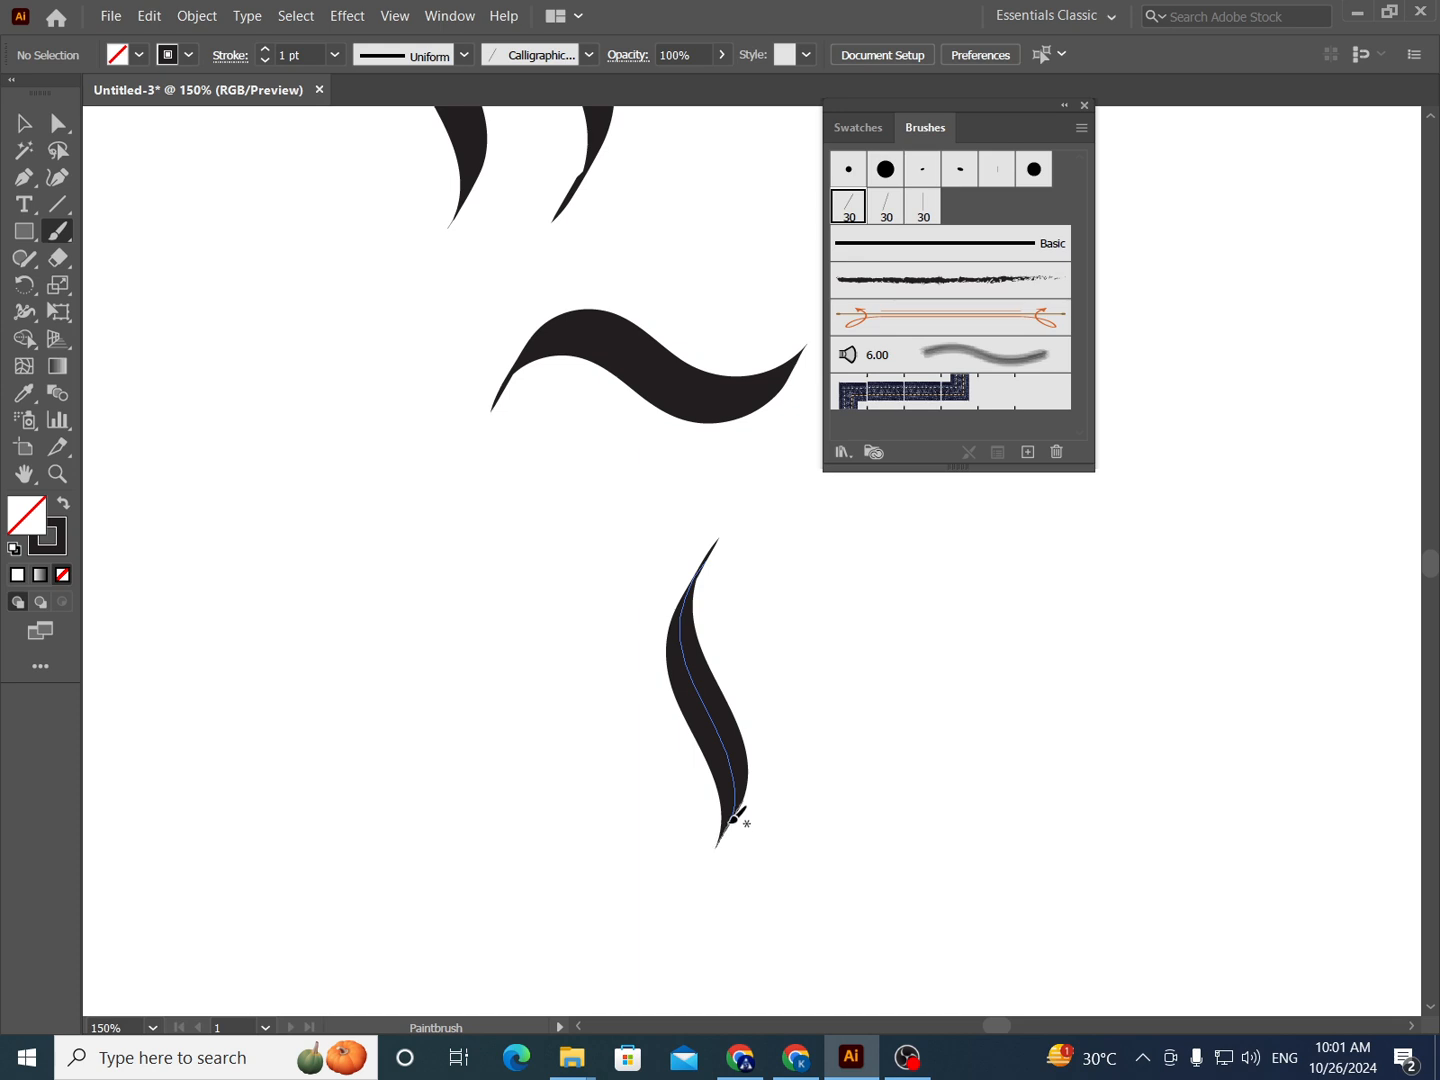
# - Try several curved strokes joined to the lower end of the new S-shaped stroke, undoing each one
pyautogui.moveTo(743, 808)
pyautogui.mouseDown()
pyautogui.moveTo(785, 807)
pyautogui.moveTo(825, 778)
pyautogui.moveTo(838, 736)
pyautogui.moveTo(783, 610)
pyautogui.moveTo(764, 539)
pyautogui.moveTo(787, 489)
pyautogui.mouseUp()
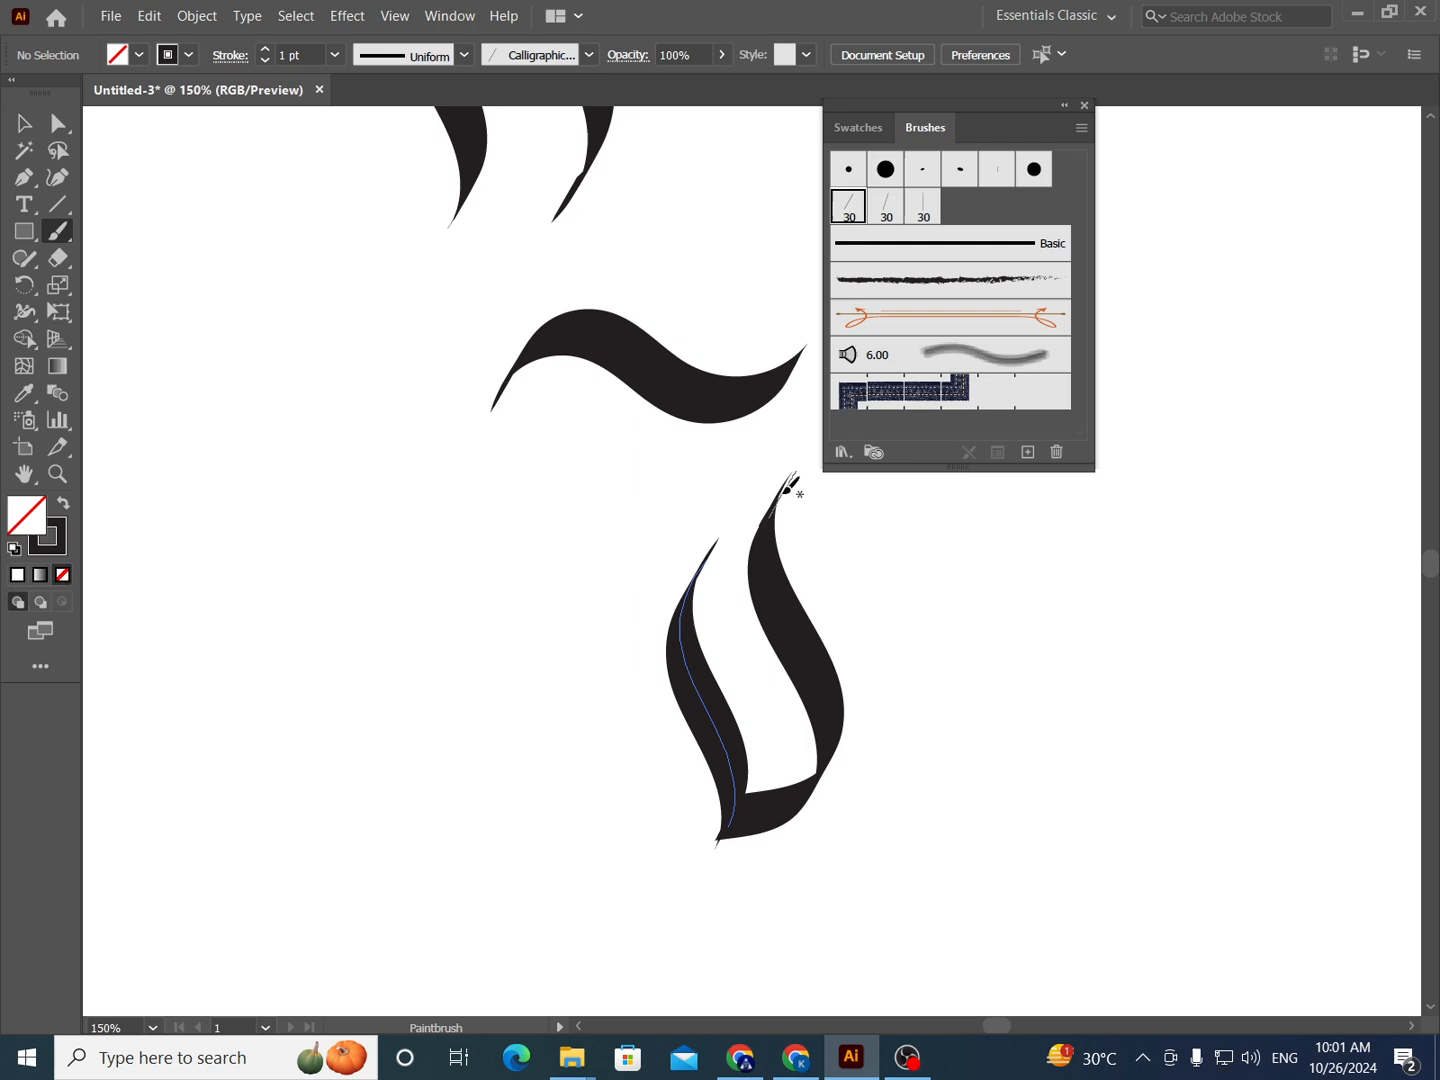
pyautogui.hotkey('ctrl', 'z')
pyautogui.moveTo(735, 816)
pyautogui.mouseDown()
pyautogui.moveTo(791, 774)
pyautogui.moveTo(842, 806)
pyautogui.moveTo(818, 873)
pyautogui.moveTo(749, 897)
pyautogui.moveTo(588, 887)
pyautogui.mouseUp()
pyautogui.moveTo(680, 796); pyautogui.dragTo(712, 788)
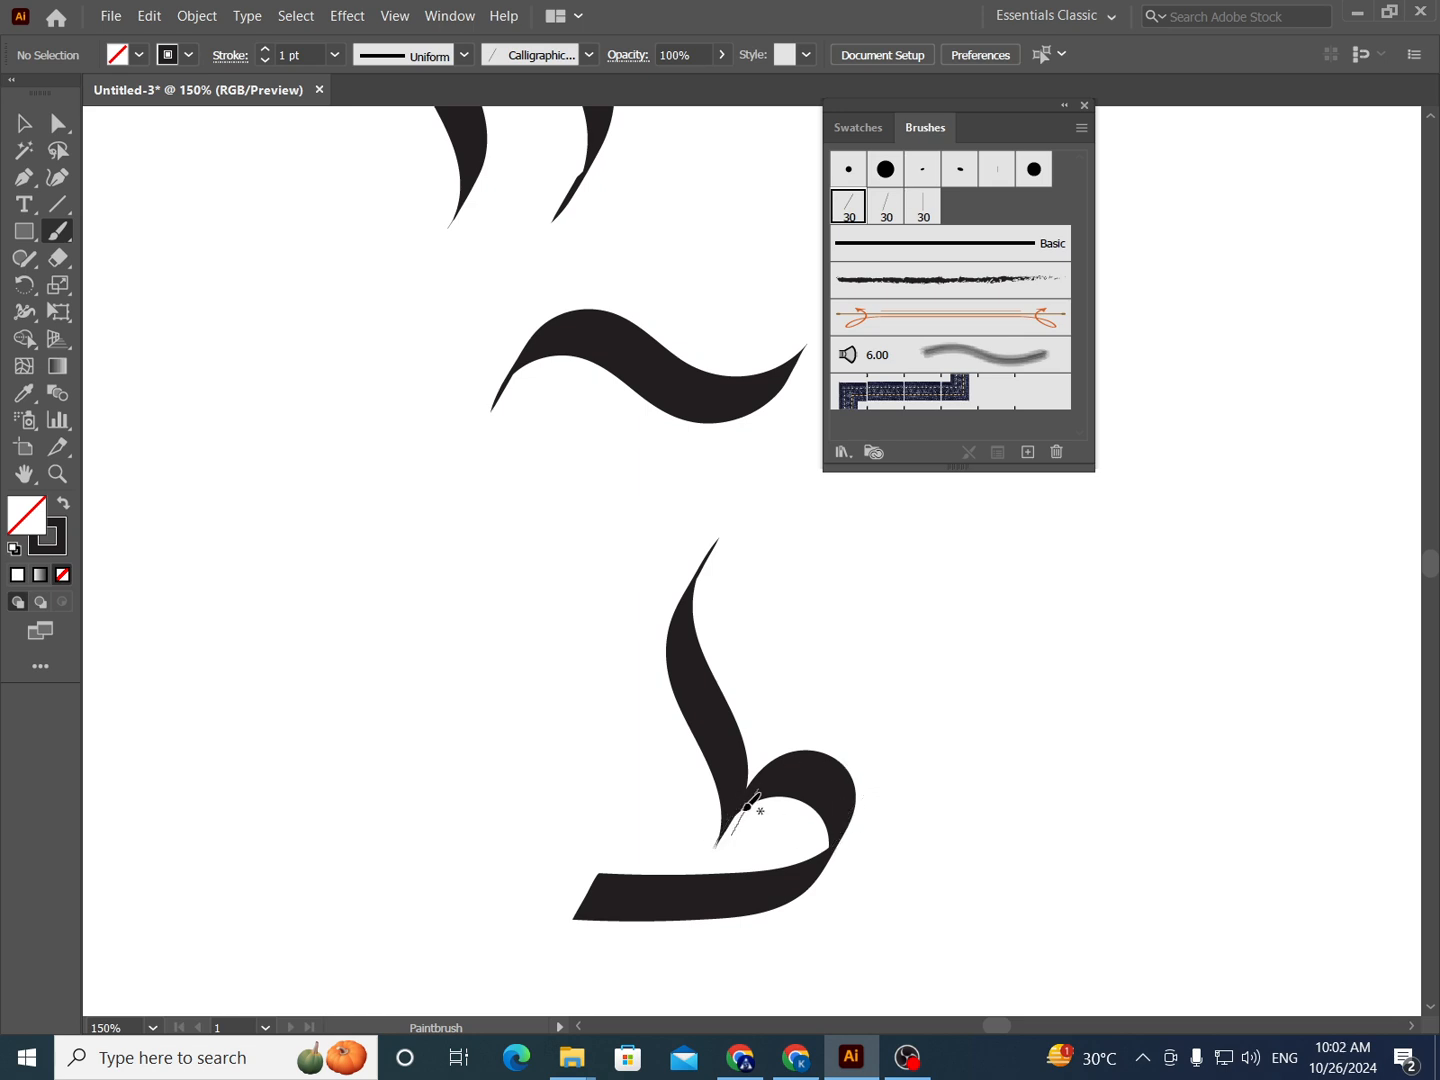
pyautogui.hotkey('ctrl', 'z')
pyautogui.moveTo(737, 815)
pyautogui.mouseDown()
pyautogui.moveTo(699, 845)
pyautogui.moveTo(648, 841)
pyautogui.mouseUp()
pyautogui.hotkey('ctrl', 'z')
pyautogui.moveTo(737, 815)
pyautogui.mouseDown()
pyautogui.moveTo(658, 747)
pyautogui.moveTo(608, 737)
pyautogui.moveTo(525, 779)
pyautogui.mouseUp()
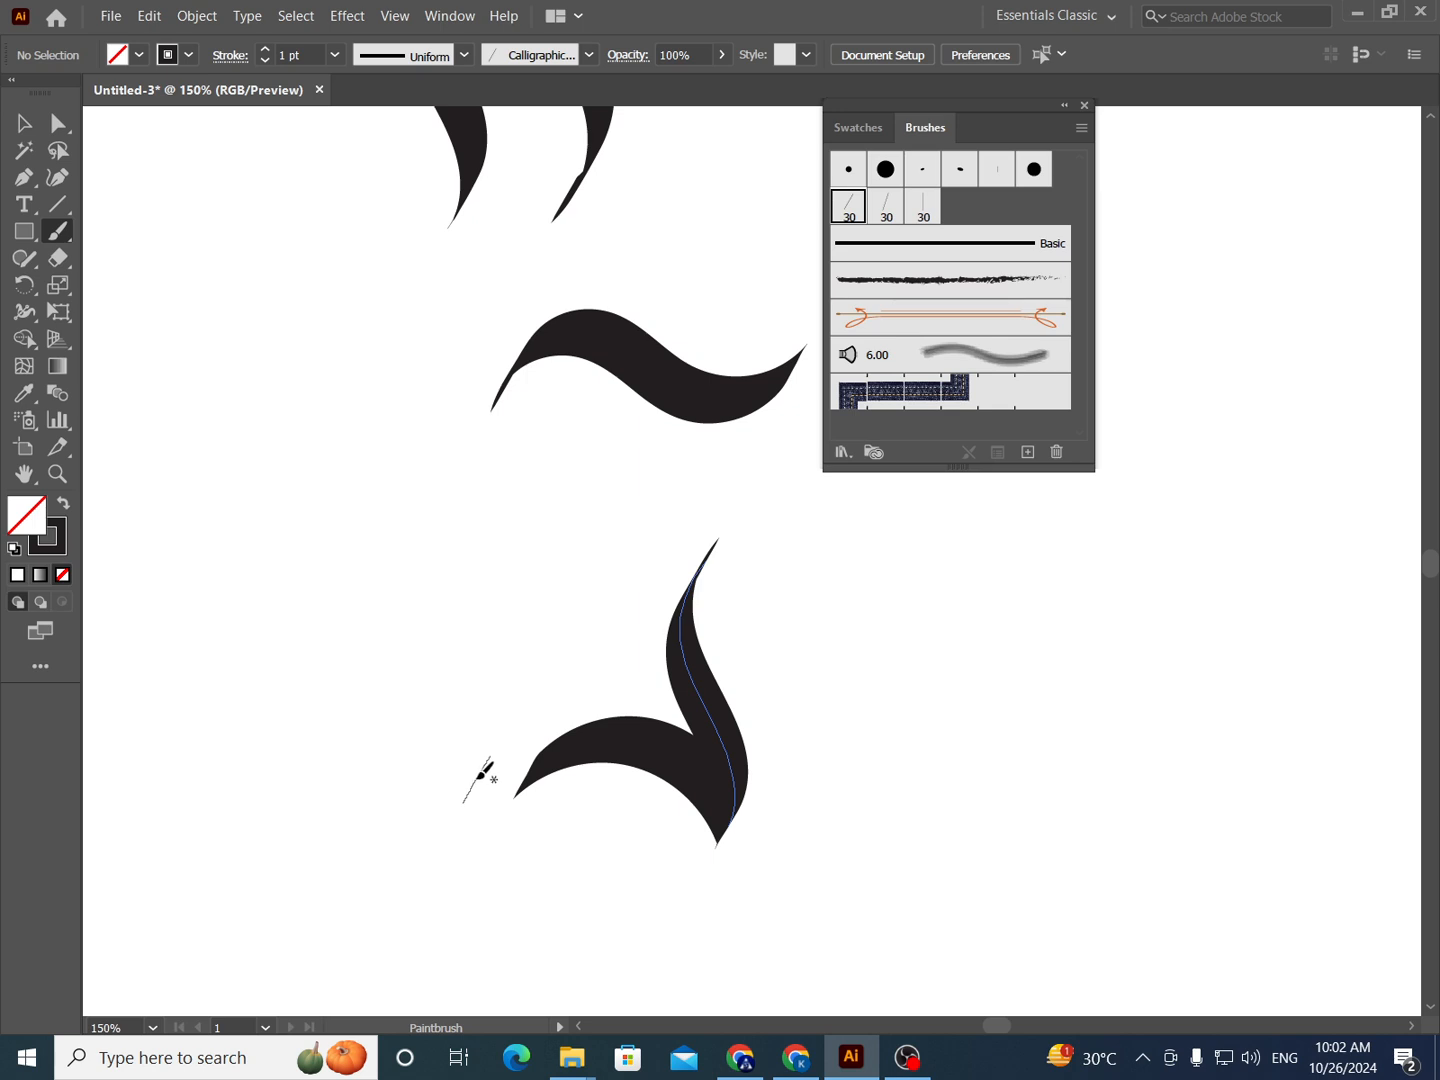
pyautogui.hscroll(2, 451, 772)
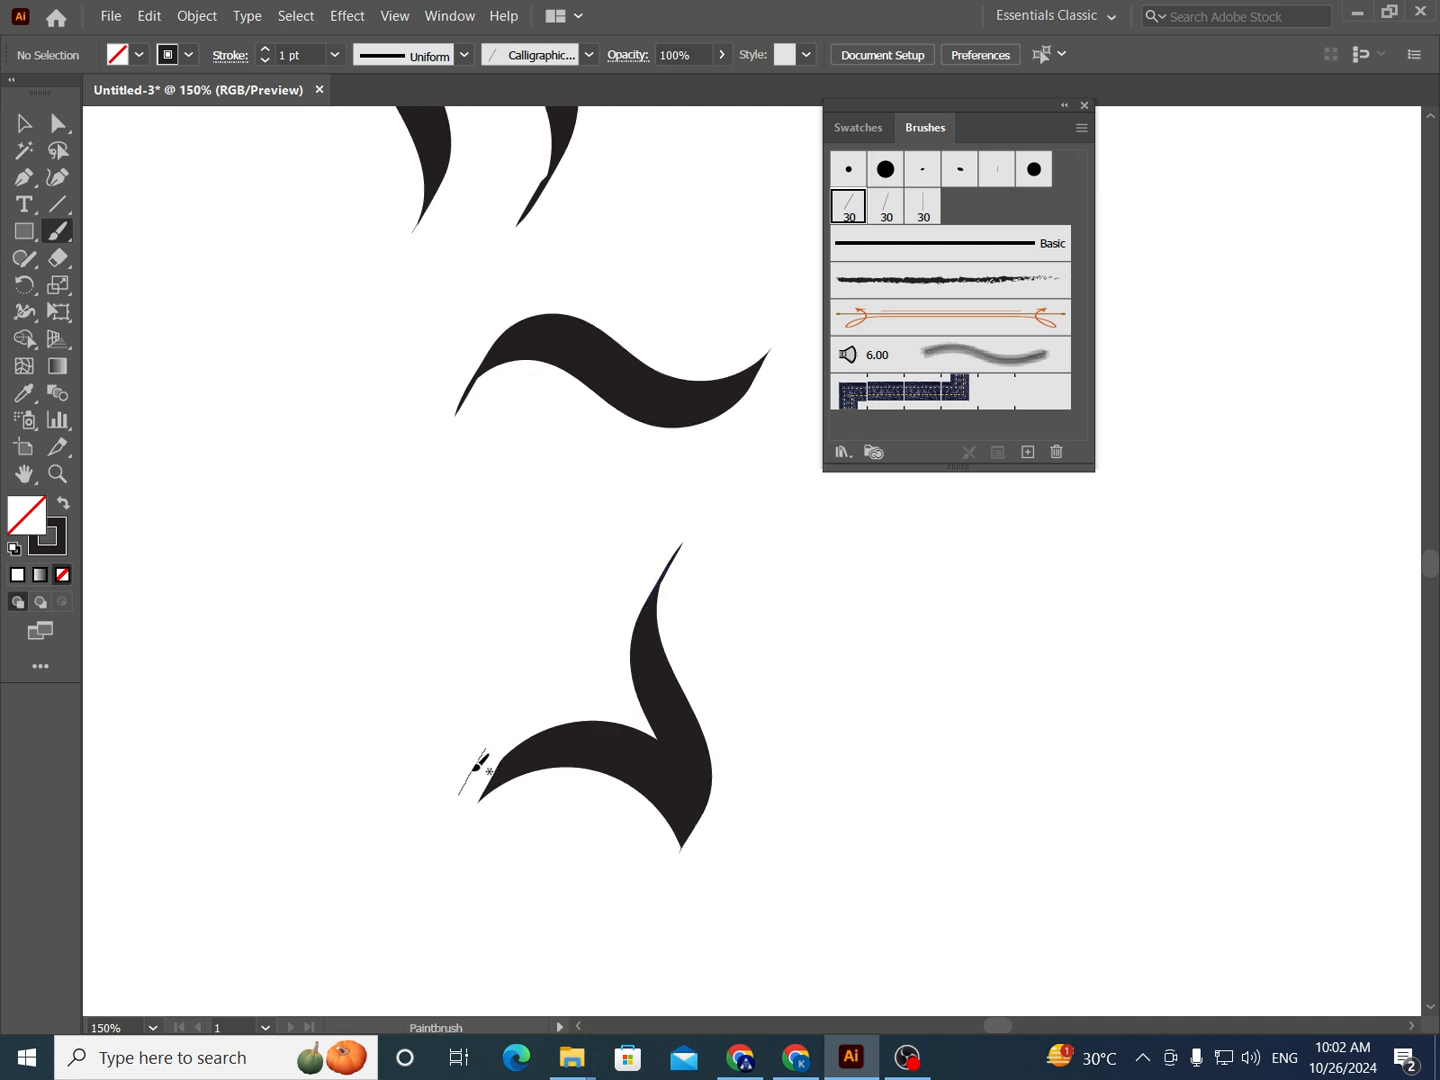
pyautogui.hotkey('ctrl', 'z')
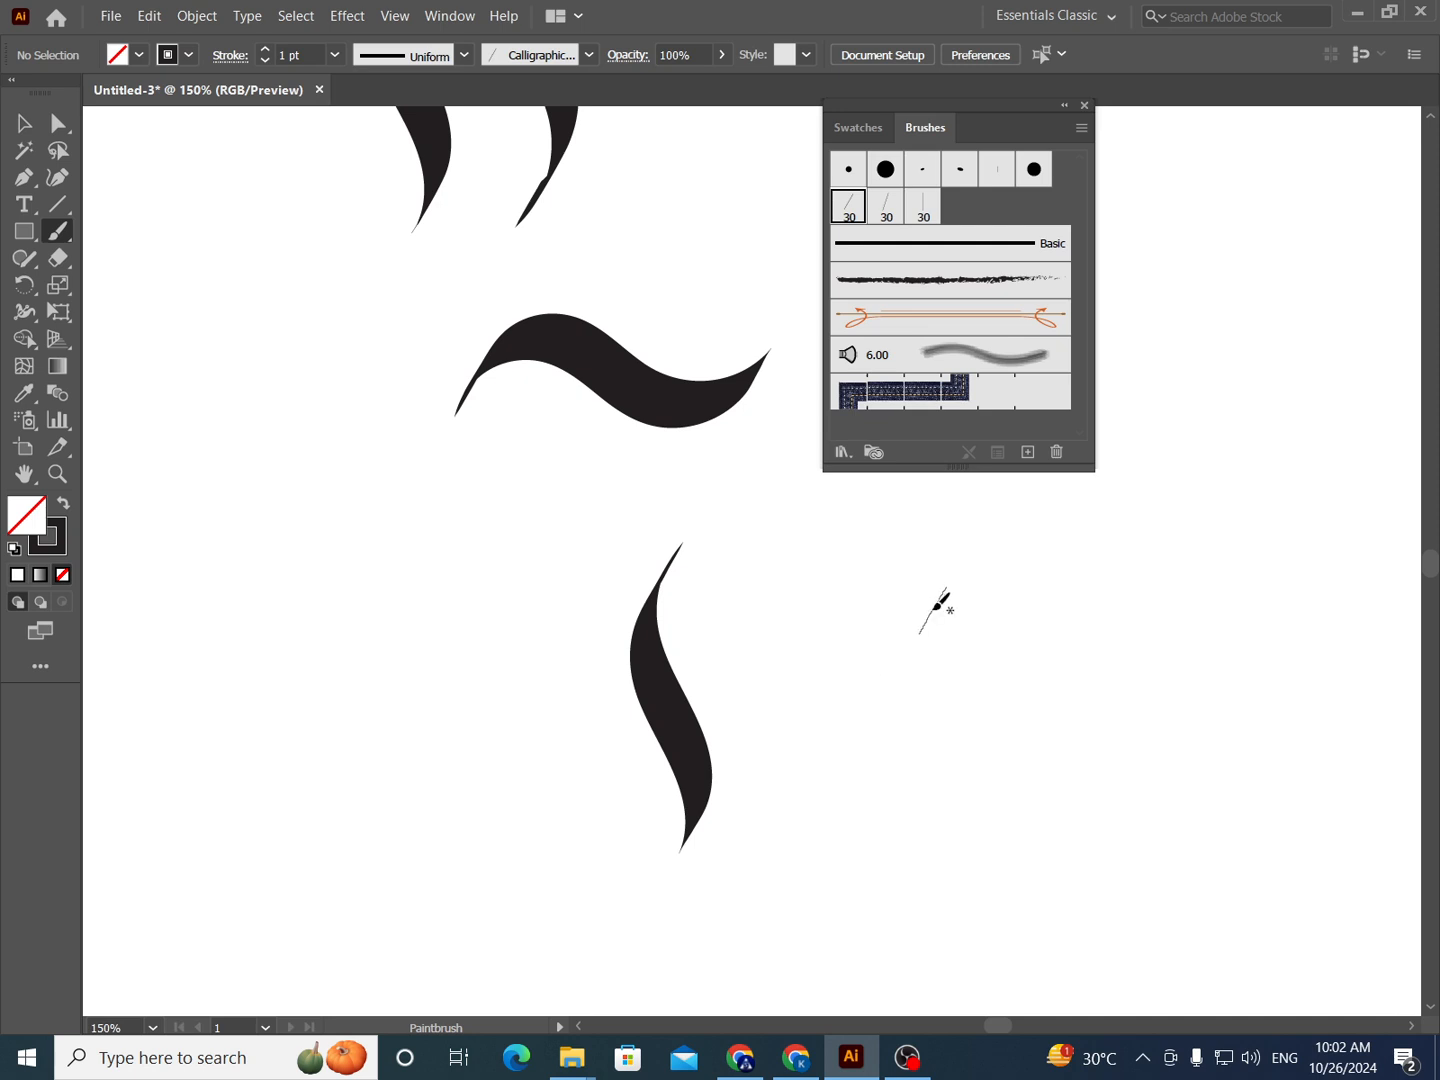
# - Paint another vertical S-shaped stroke to the right of the one below the wave
pyautogui.moveTo(922, 611)
pyautogui.mouseDown()
pyautogui.moveTo(905, 660)
pyautogui.moveTo(946, 816)
pyautogui.moveTo(930, 861)
pyautogui.moveTo(941, 845)
pyautogui.moveTo(894, 669)
pyautogui.moveTo(848, 620)
pyautogui.moveTo(580, 776)
pyautogui.mouseUp()
pyautogui.press('space')
pyautogui.press('space')
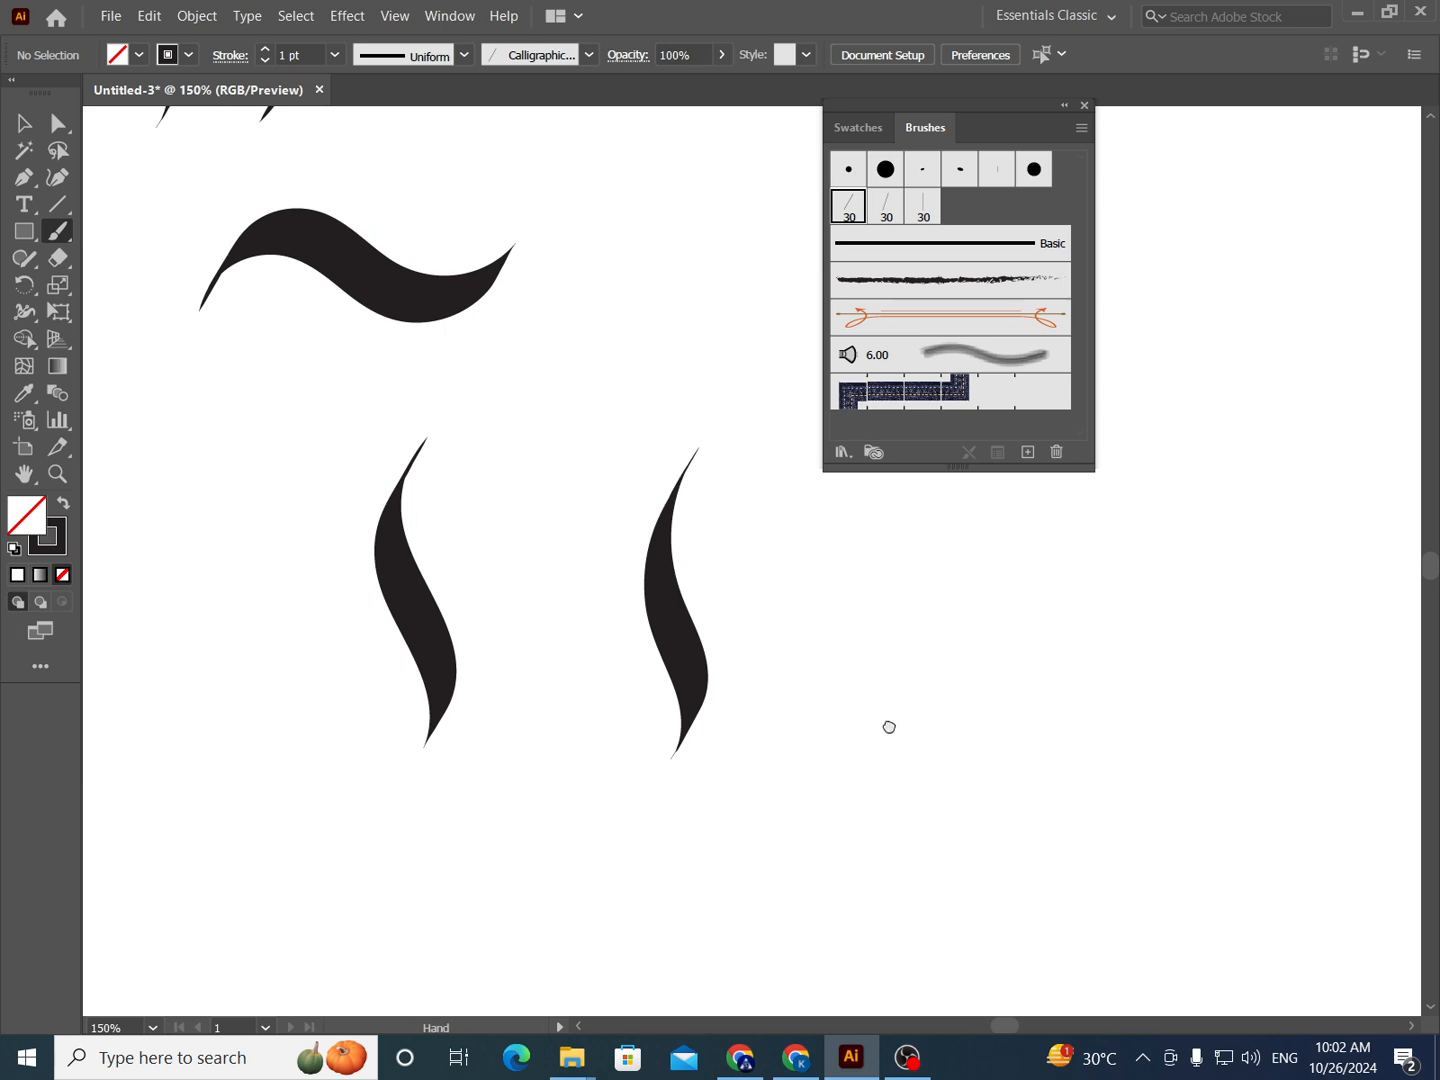
# - Paint a short horizontal wave stroke on the empty area to the right of the two vertical strokes
pyautogui.moveTo(890, 728); pyautogui.dragTo(761, 764)
pyautogui.scroll(1, 863, 671)
pyautogui.moveTo(868, 592); pyautogui.dragTo(887, 553)
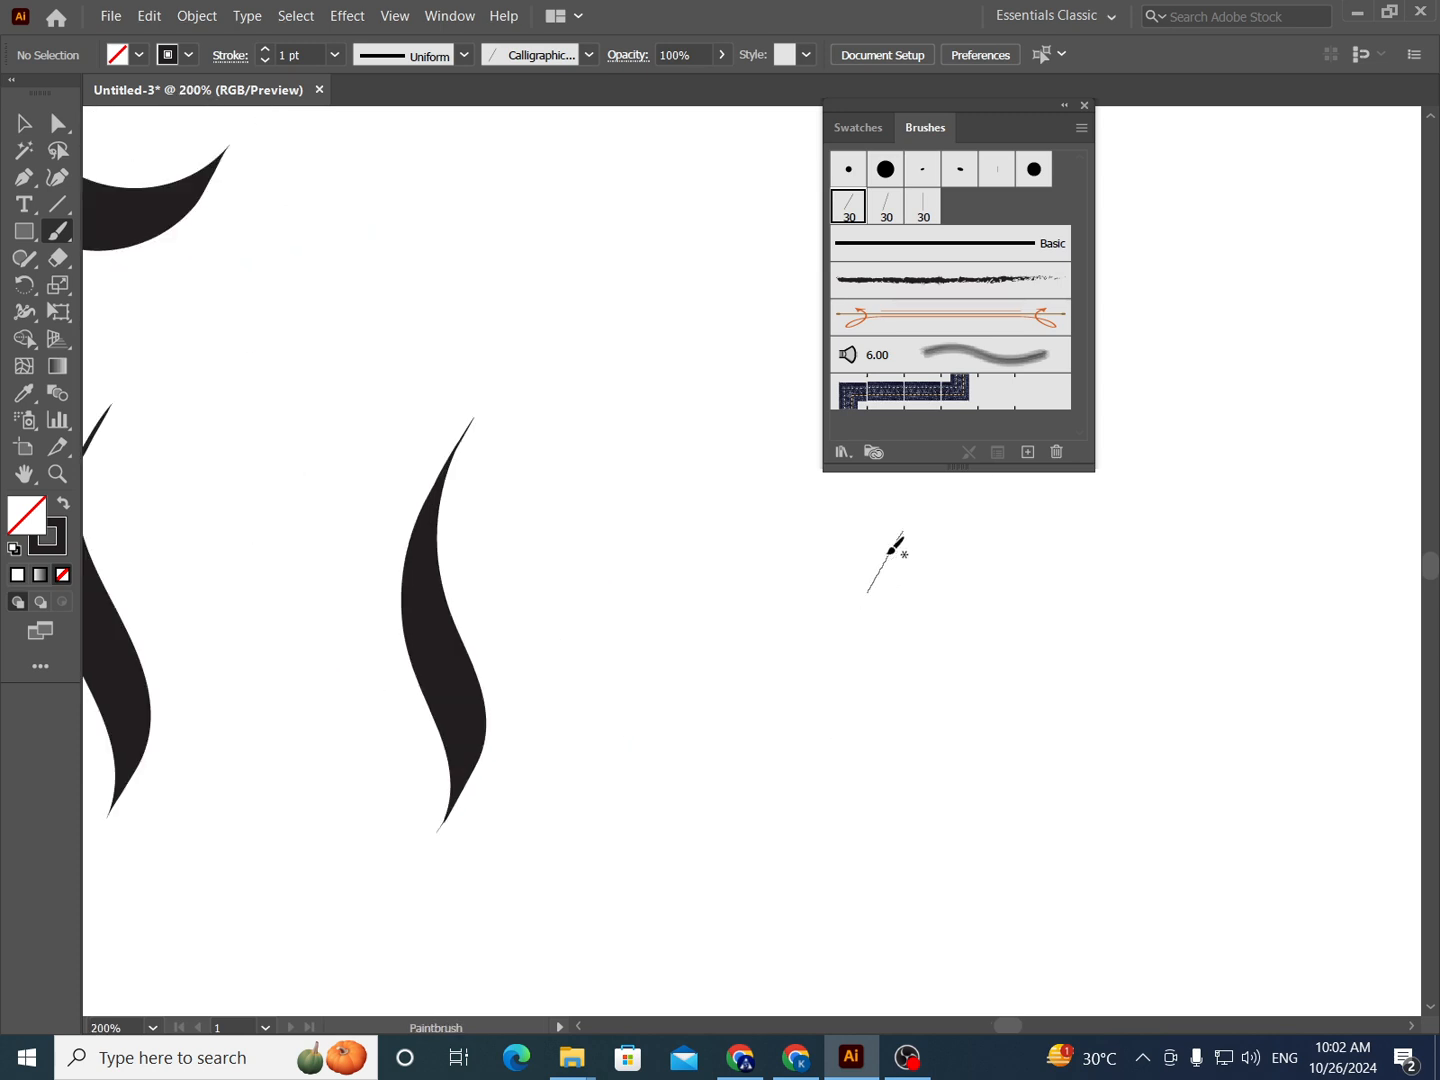
pyautogui.hotkey('ctrl', 'z')
pyautogui.scroll(-1, 893, 840)
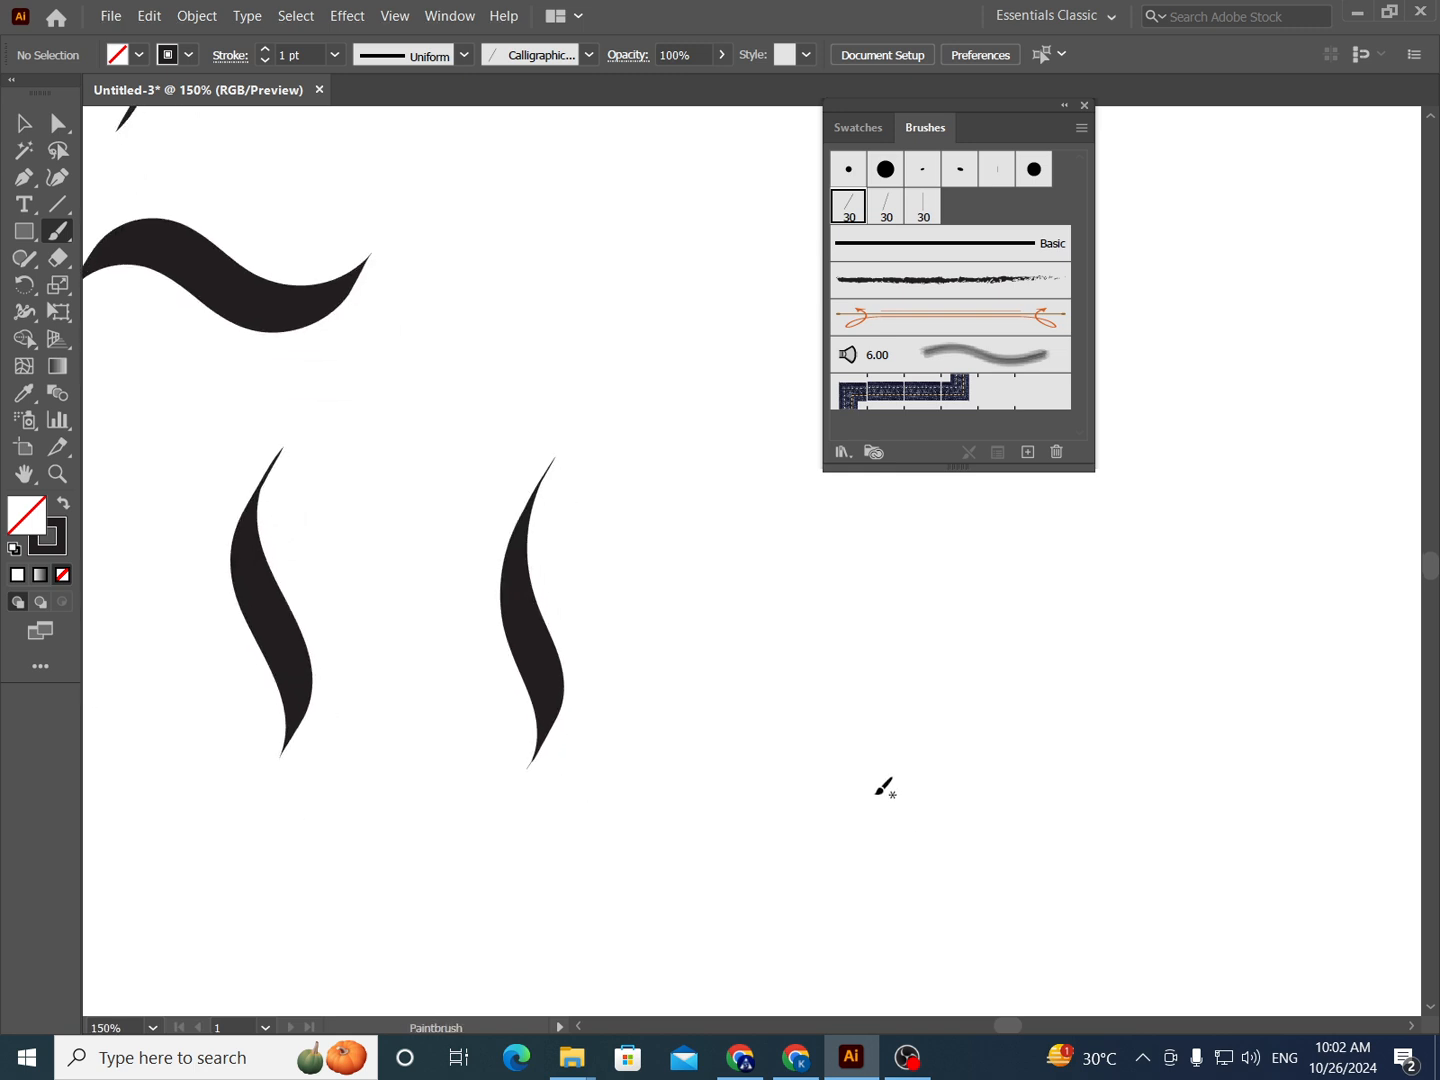
pyautogui.moveTo(862, 816)
pyautogui.mouseDown()
pyautogui.moveTo(876, 779)
pyautogui.moveTo(867, 788)
pyautogui.moveTo(946, 763)
pyautogui.moveTo(1000, 797)
pyautogui.moveTo(1031, 800)
pyautogui.moveTo(1045, 785)
pyautogui.mouseUp()
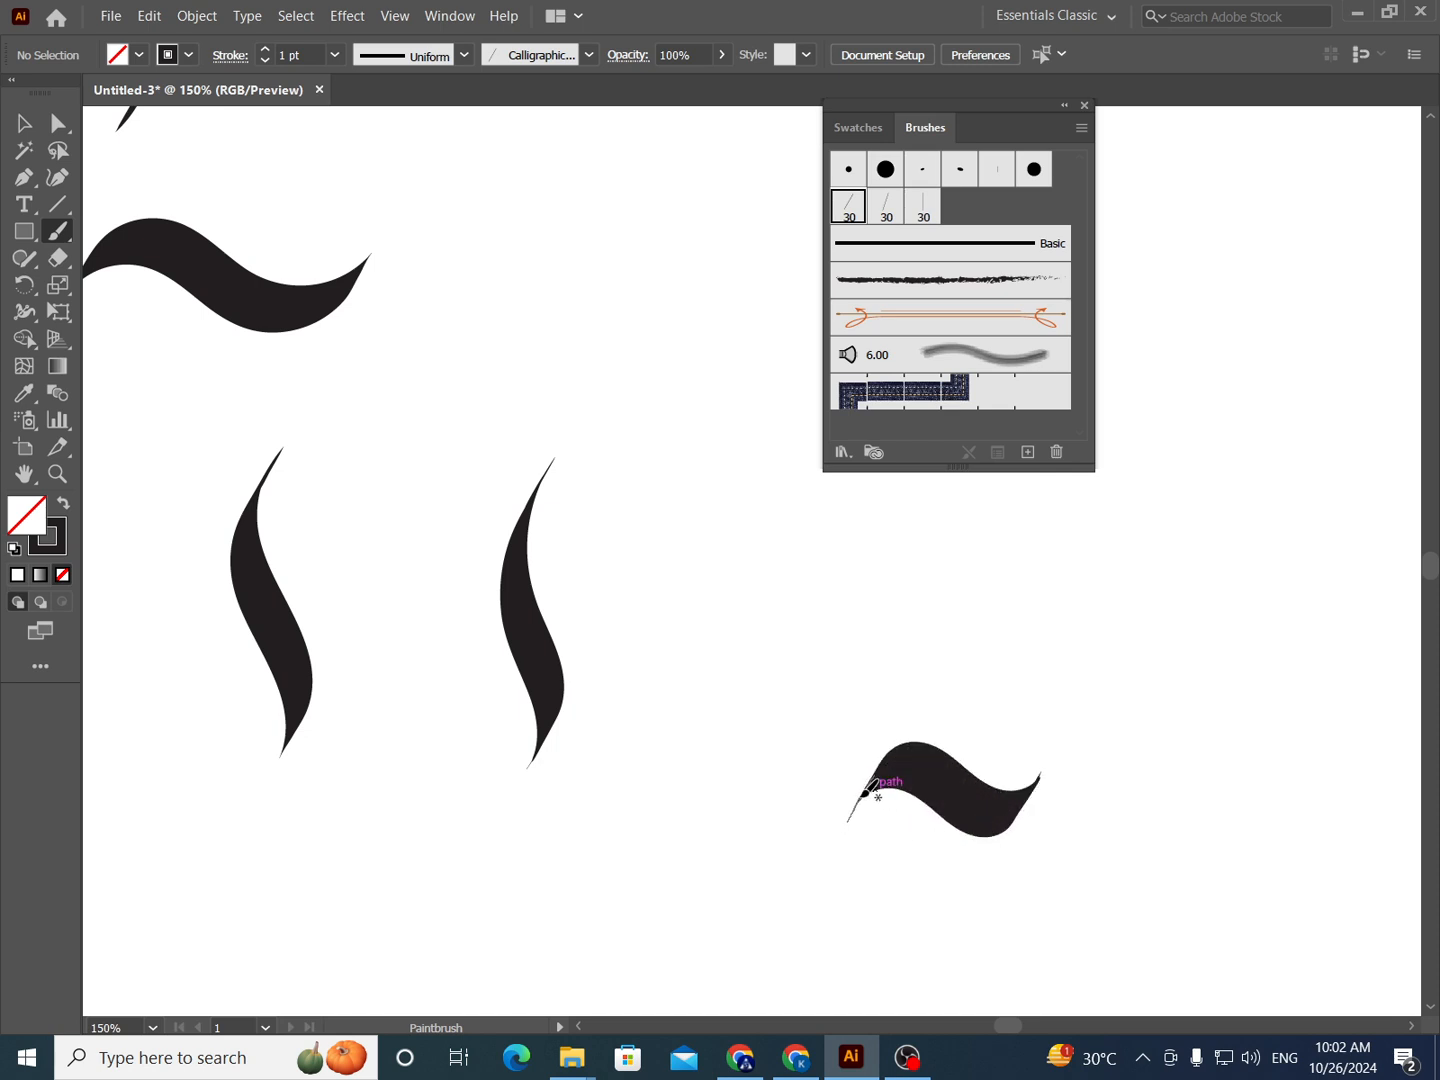
# - Try a curved bowl under the short wave with a tall stem rising from it, and undo both
pyautogui.moveTo(871, 792)
pyautogui.mouseDown()
pyautogui.moveTo(862, 826)
pyautogui.moveTo(908, 898)
pyautogui.moveTo(976, 887)
pyautogui.moveTo(1046, 843)
pyautogui.mouseUp()
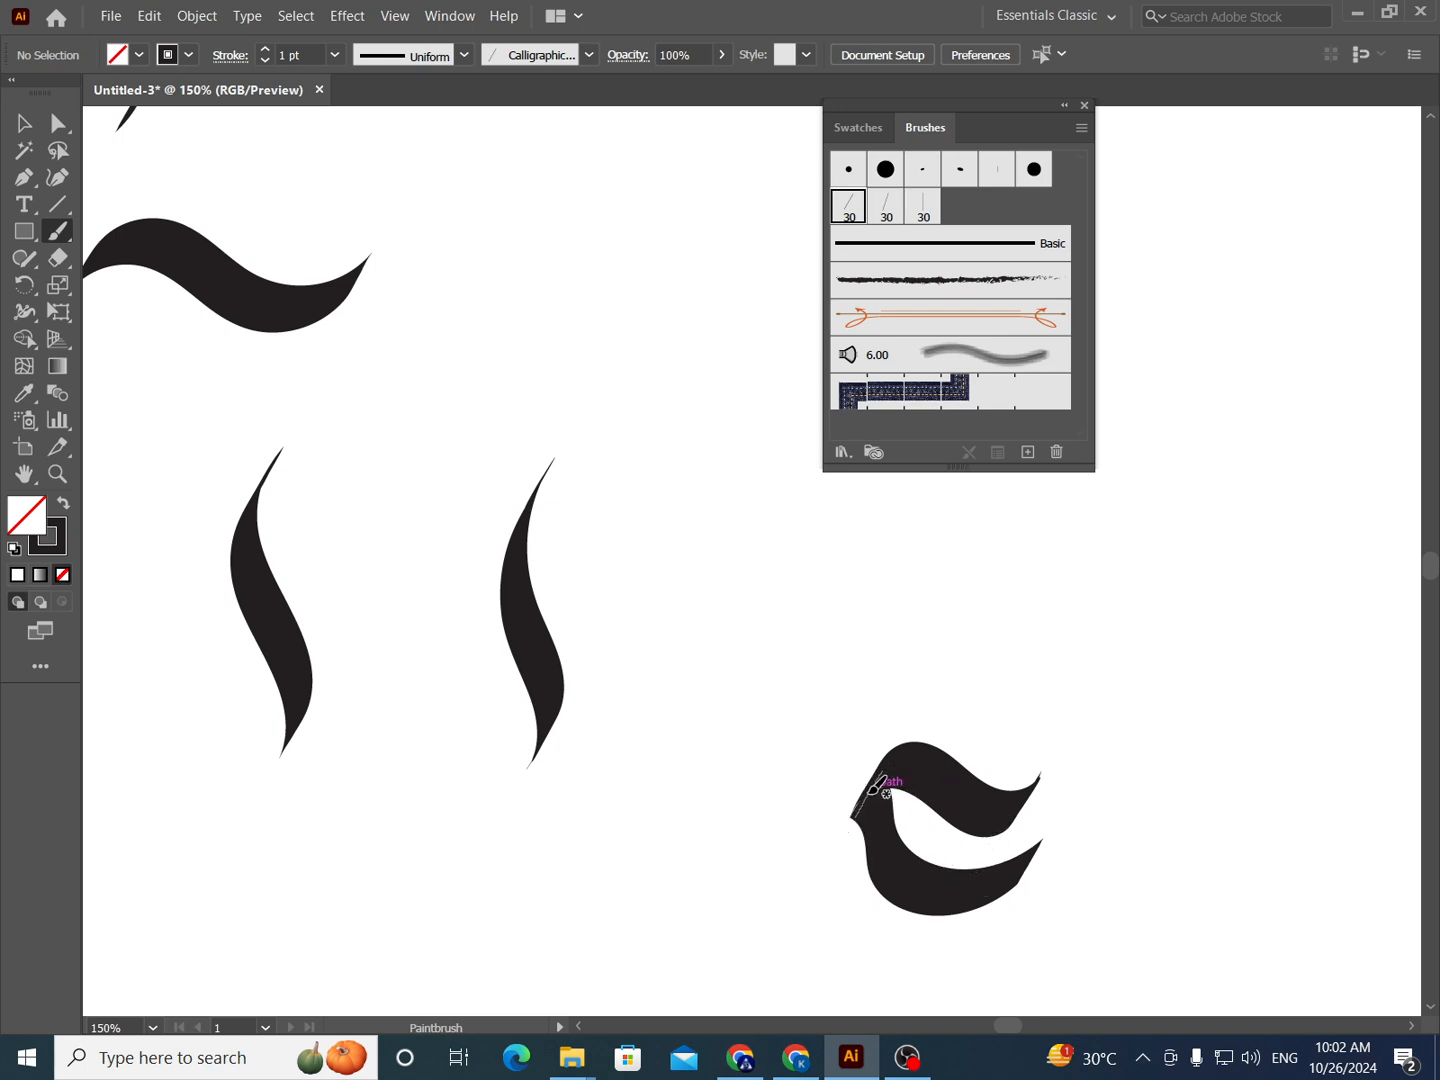
pyautogui.moveTo(884, 785)
pyautogui.mouseDown()
pyautogui.moveTo(846, 791)
pyautogui.moveTo(858, 820)
pyautogui.mouseUp()
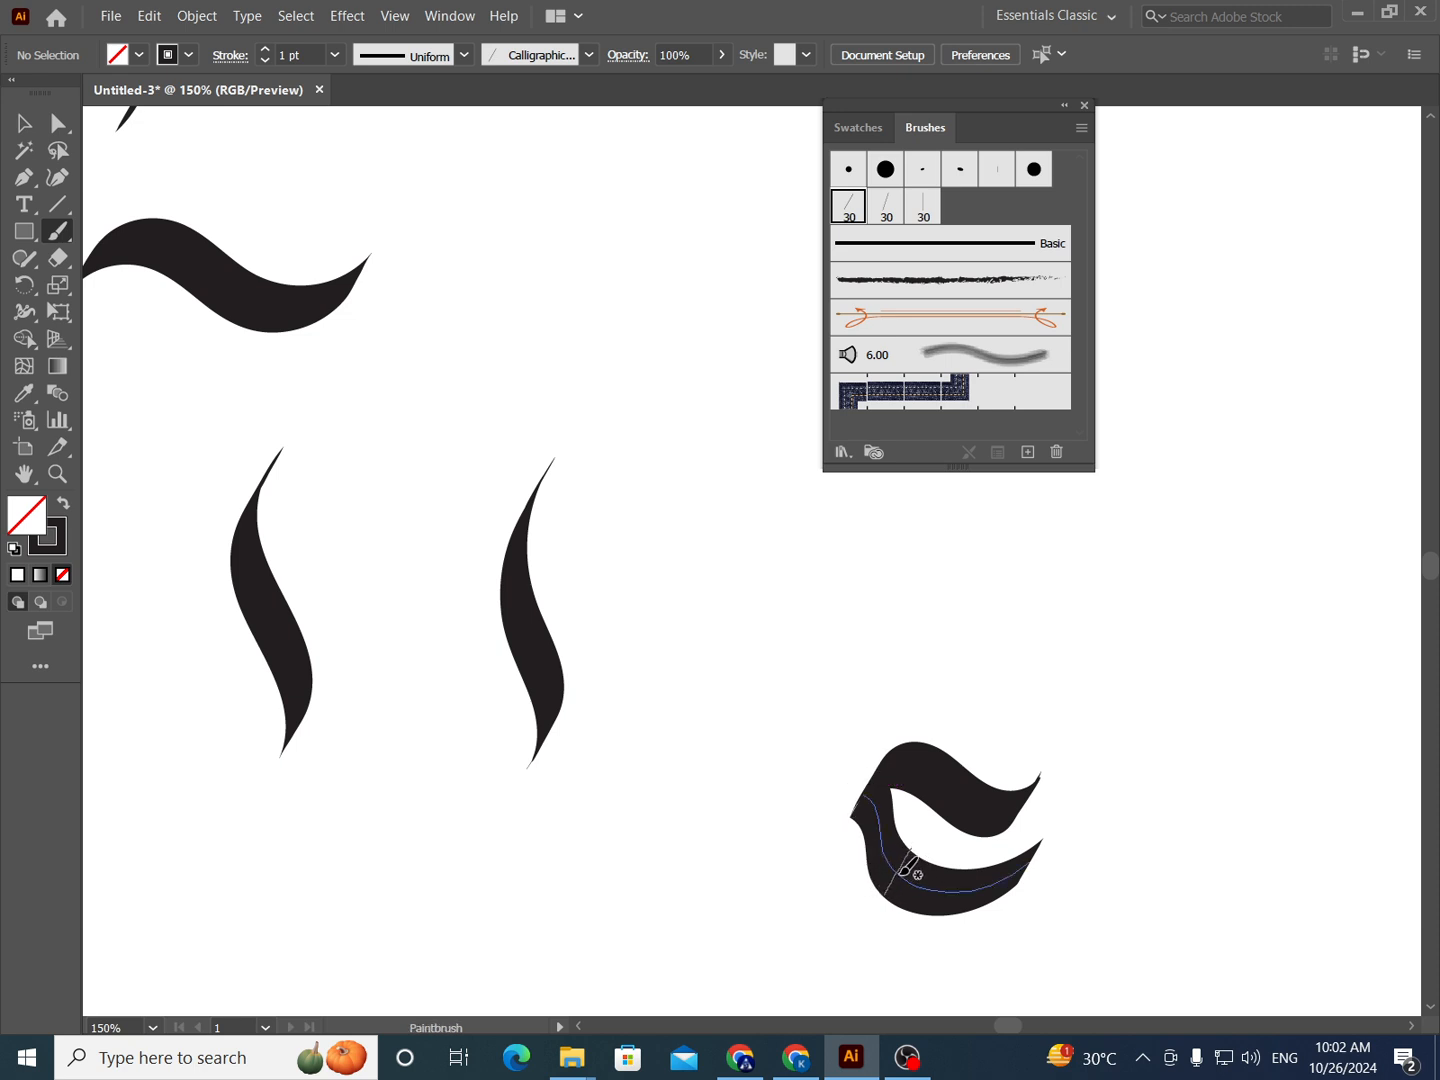
pyautogui.moveTo(908, 868)
pyautogui.mouseDown()
pyautogui.moveTo(826, 829)
pyautogui.moveTo(814, 794)
pyautogui.moveTo(837, 661)
pyautogui.moveTo(807, 482)
pyautogui.mouseUp()
pyautogui.keyDown('ctrl'); pyautogui.click(968, 935); pyautogui.keyUp('ctrl')
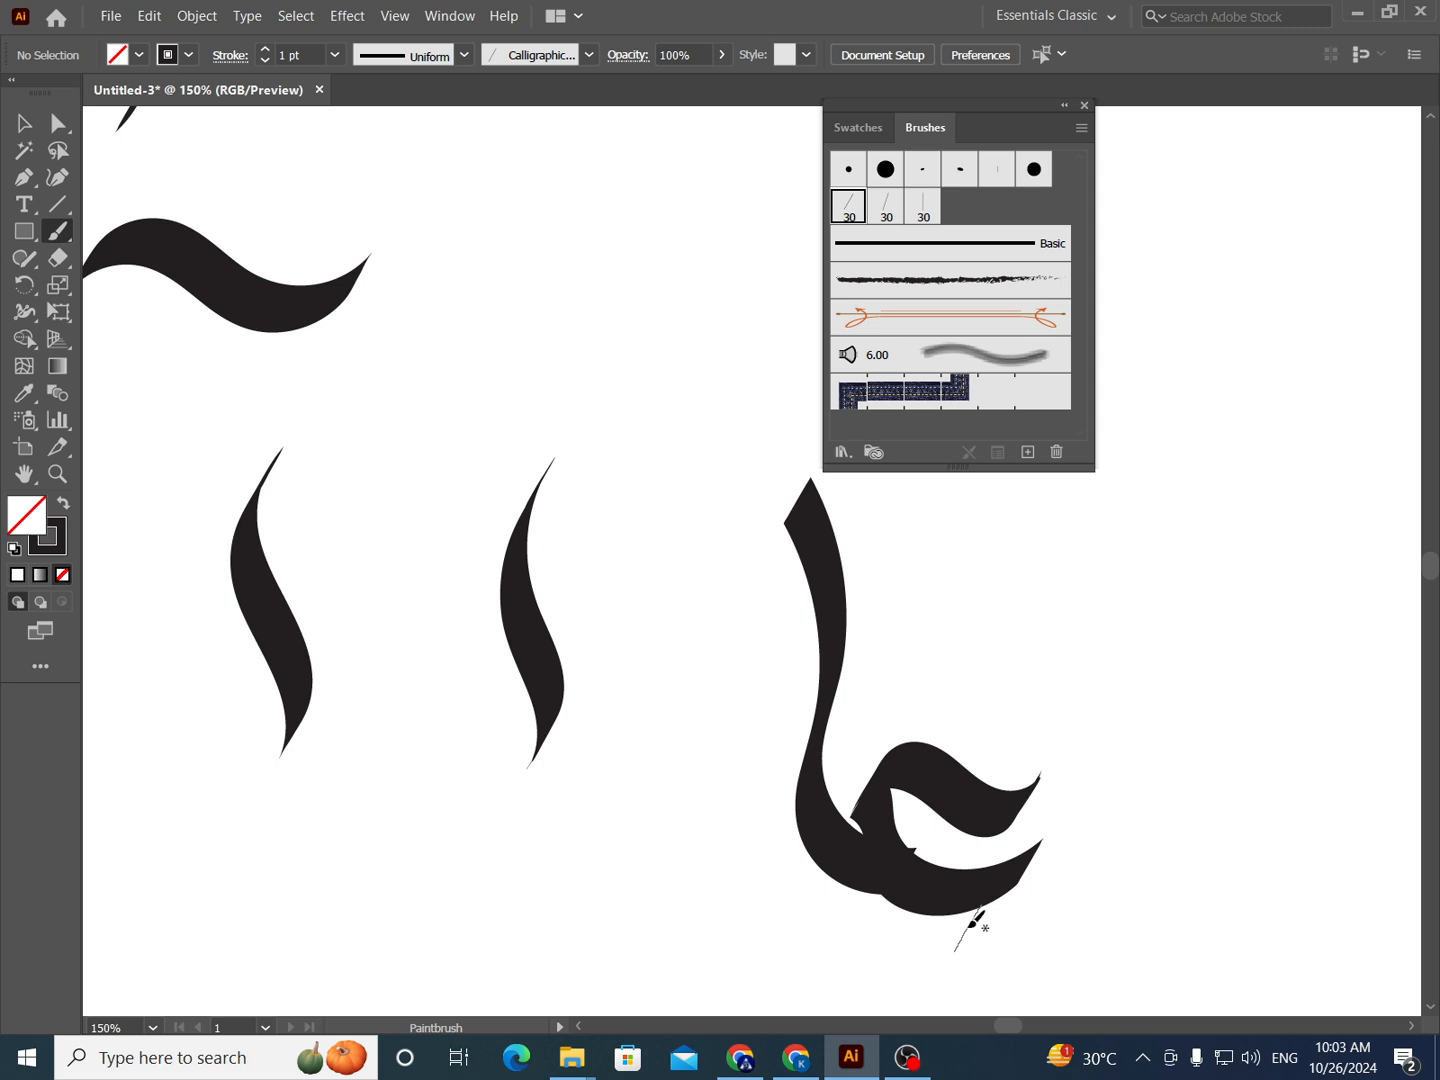
pyautogui.hotkey('ctrl', 'z')
pyautogui.hotkey('ctrl', 'z')
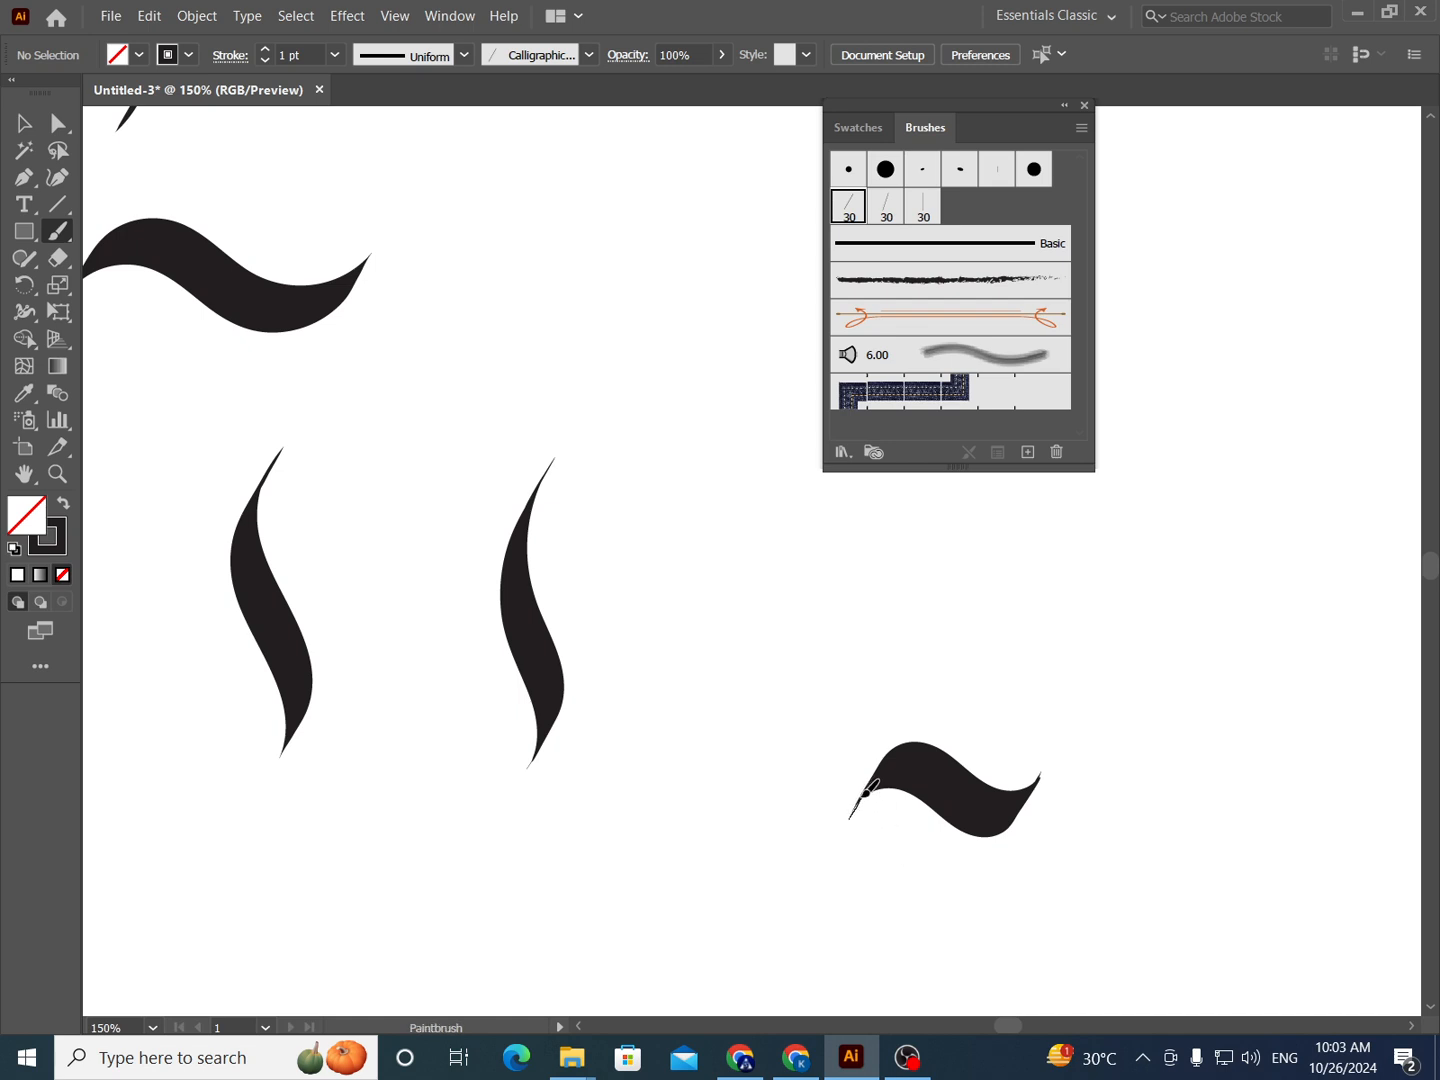
# - Paint a curved bowl under the short wave and a tall stem sweeping up from its base, and close the Brushes panel
pyautogui.moveTo(855, 813)
pyautogui.mouseDown()
pyautogui.moveTo(890, 888)
pyautogui.moveTo(933, 903)
pyautogui.moveTo(1022, 878)
pyautogui.mouseUp()
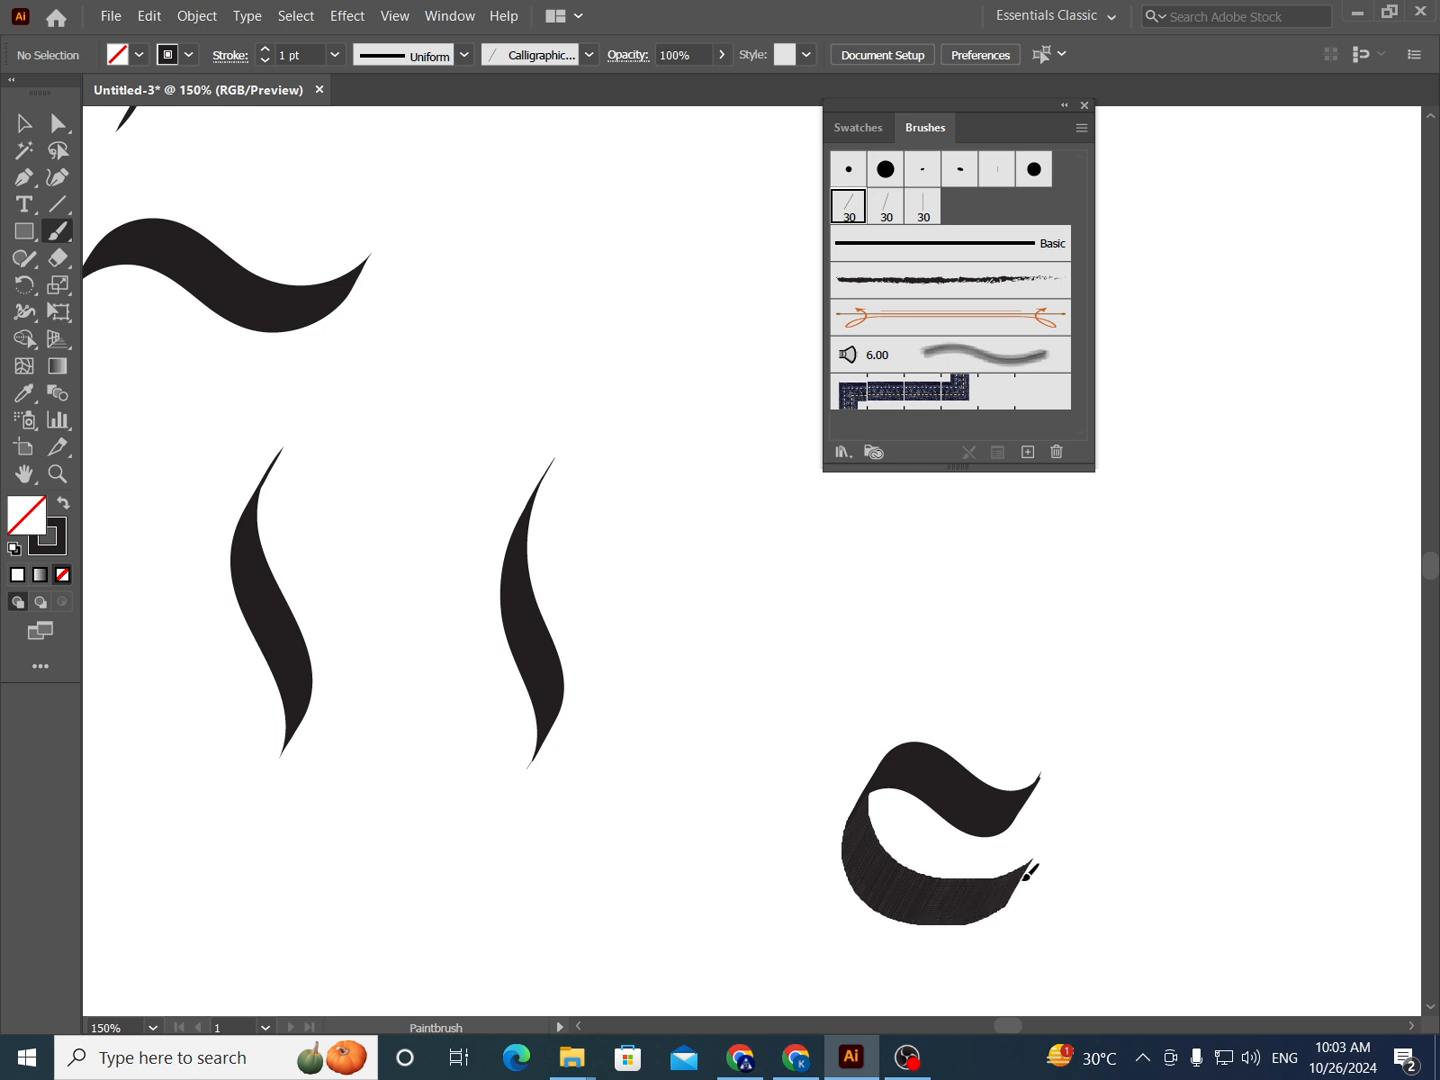
pyautogui.moveTo(968, 903)
pyautogui.mouseDown()
pyautogui.moveTo(844, 913)
pyautogui.moveTo(786, 862)
pyautogui.moveTo(801, 762)
pyautogui.moveTo(895, 491)
pyautogui.mouseUp()
pyautogui.moveTo(832, 706); pyautogui.dragTo(788, 785)
pyautogui.moveTo(930, 855); pyautogui.dragTo(772, 688)
pyautogui.moveTo(1013, 814); pyautogui.dragTo(813, 833)
pyautogui.click(1085, 106)
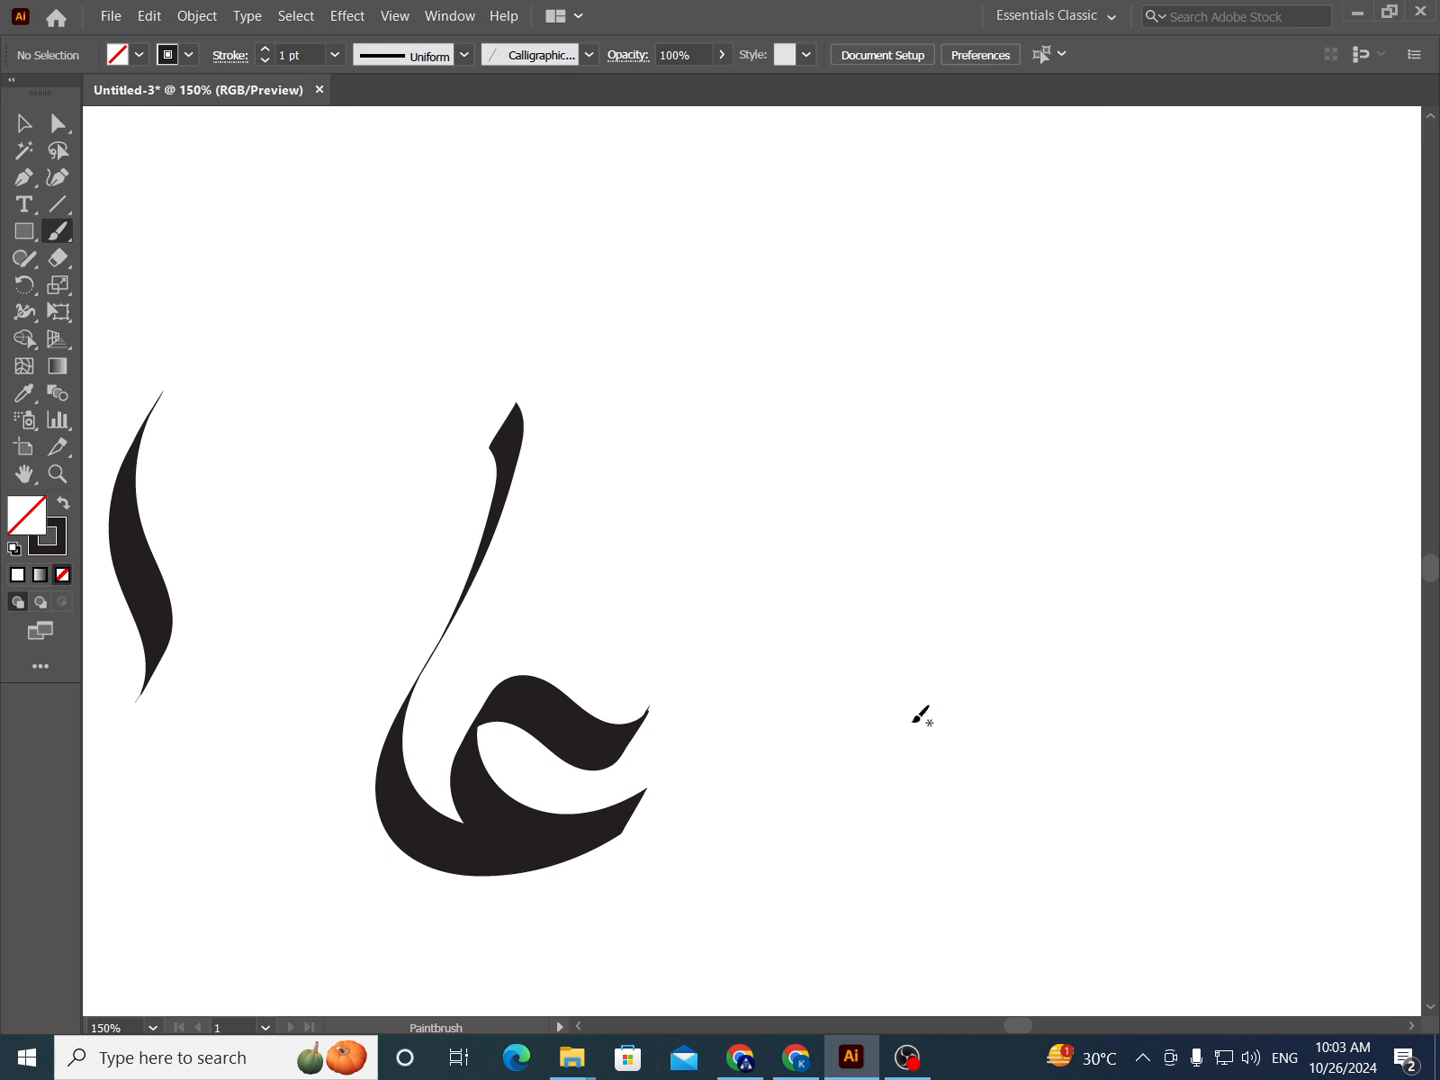
# - Paint a short horizontal wave stroke to the right of the finished letterform, redoing it once
pyautogui.moveTo(873, 752)
pyautogui.mouseDown()
pyautogui.moveTo(924, 728)
pyautogui.moveTo(976, 770)
pyautogui.moveTo(1030, 780)
pyautogui.moveTo(1060, 751)
pyautogui.mouseUp()
pyautogui.hotkey('ctrl', 'z')
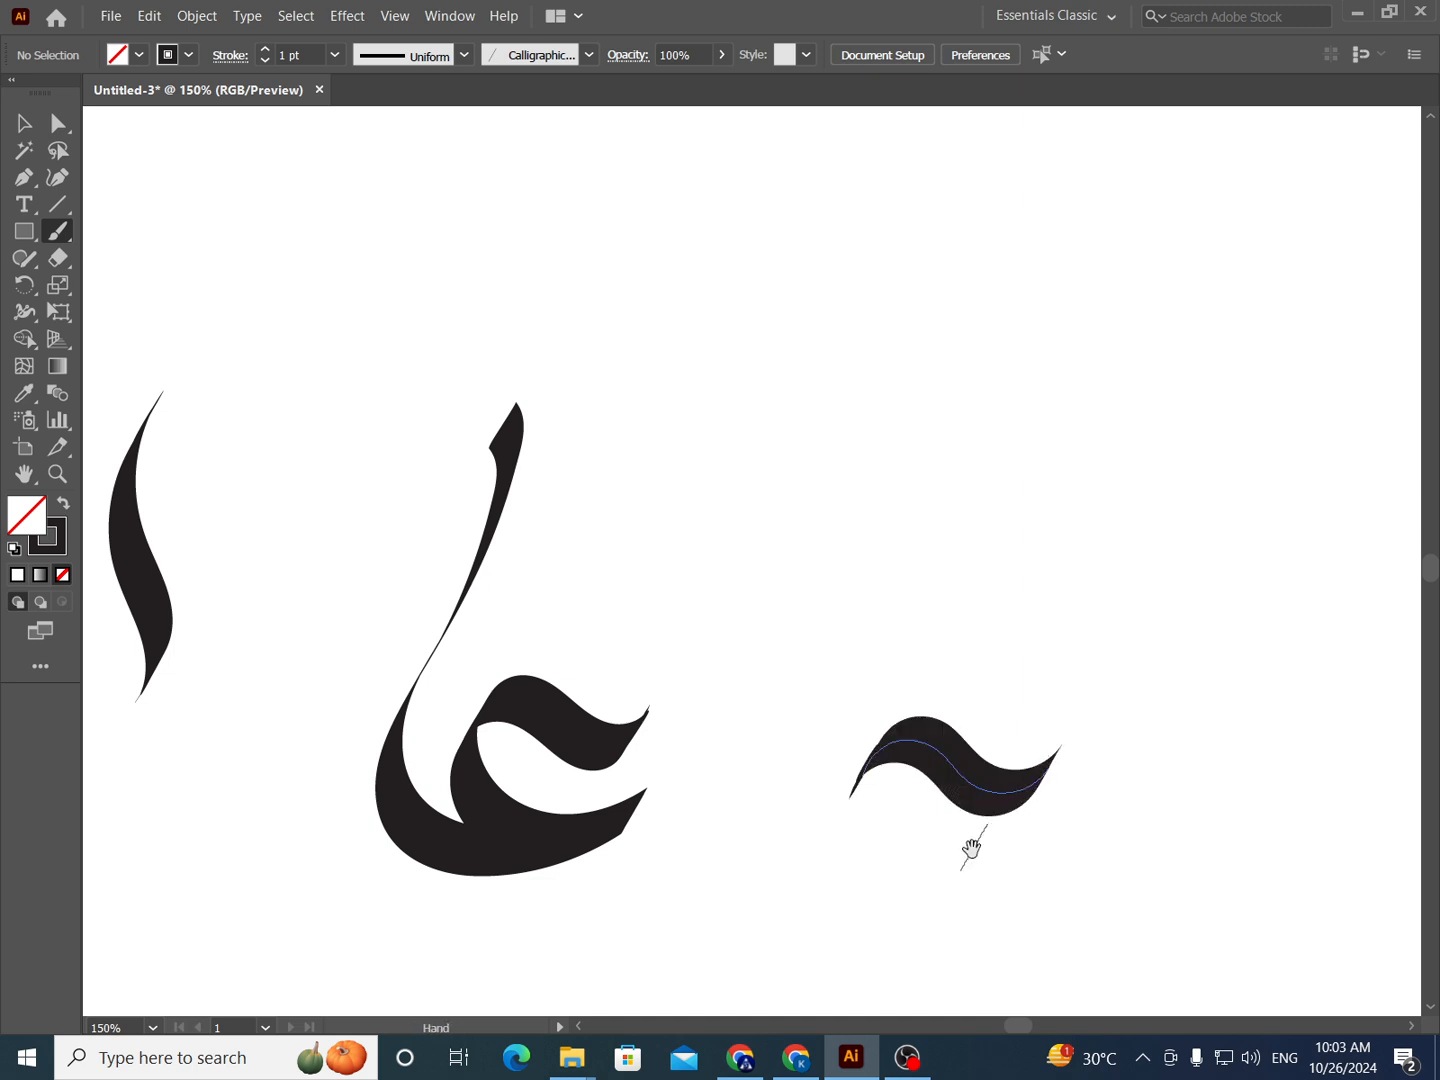
pyautogui.scroll(-3, 860, 720)
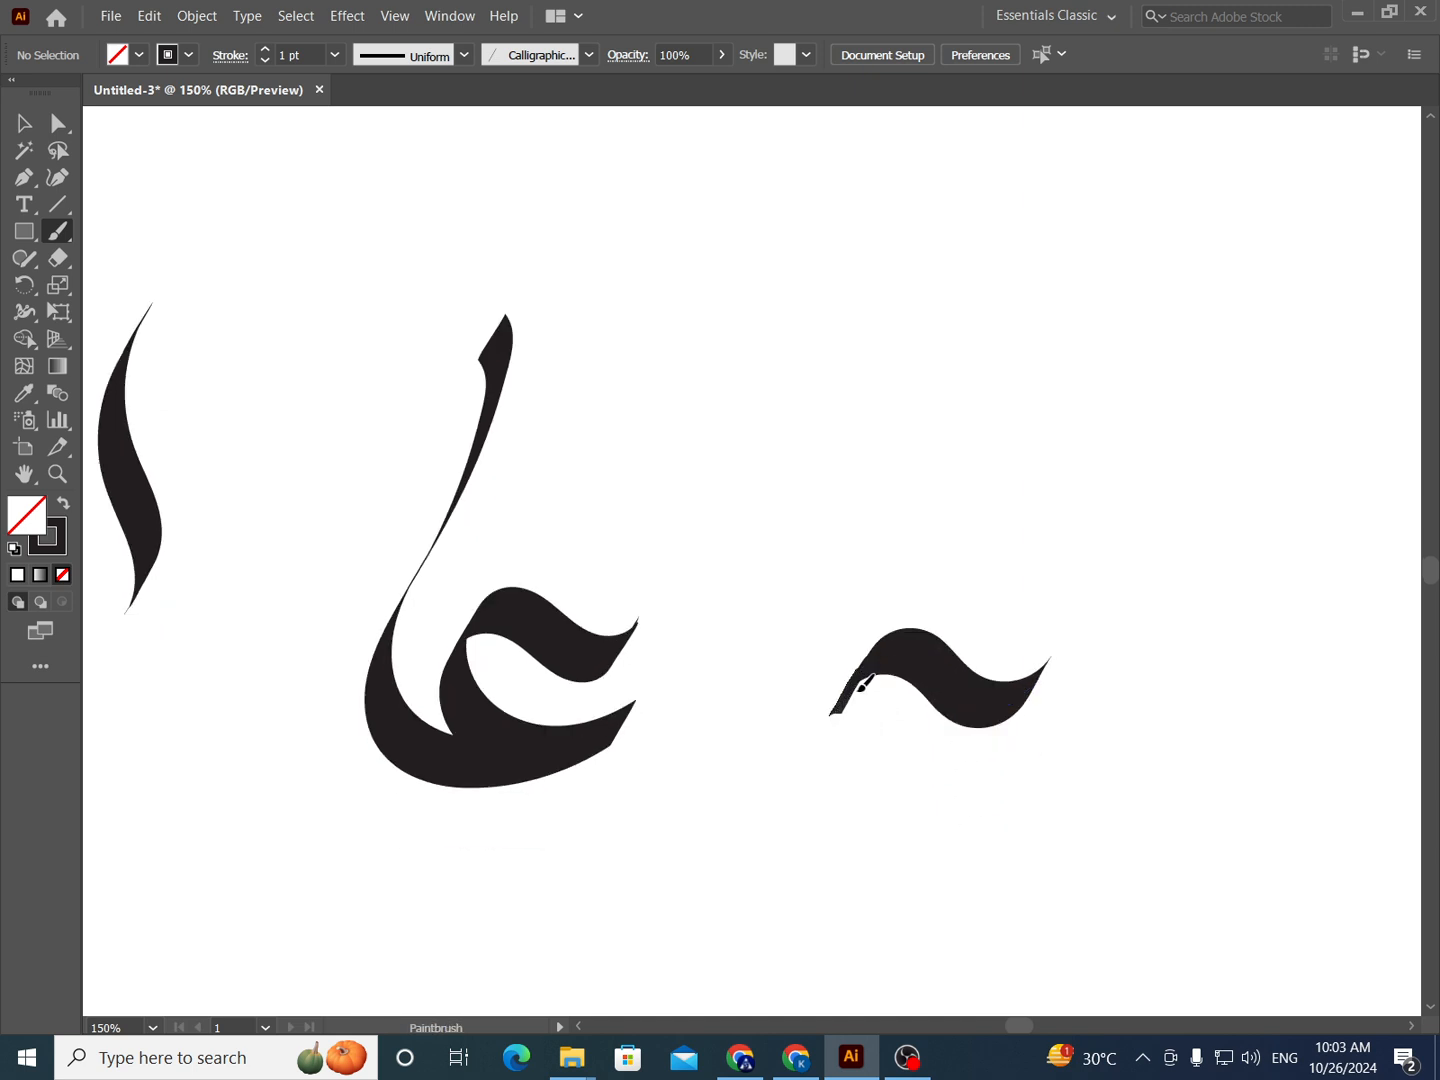
# - Complete the second letterform with a bowl under its wave and a tall stem curving up from the base, repainting the stem once
pyautogui.moveTo(856, 684)
pyautogui.mouseDown()
pyautogui.moveTo(852, 730)
pyautogui.moveTo(914, 791)
pyautogui.moveTo(983, 795)
pyautogui.moveTo(1036, 761)
pyautogui.moveTo(950, 819)
pyautogui.moveTo(832, 816)
pyautogui.moveTo(796, 786)
pyautogui.moveTo(770, 720)
pyautogui.moveTo(778, 627)
pyautogui.moveTo(833, 534)
pyautogui.moveTo(908, 343)
pyautogui.moveTo(897, 210)
pyautogui.mouseUp()
pyautogui.press('space')
pyautogui.moveTo(836, 439); pyautogui.dragTo(814, 554)
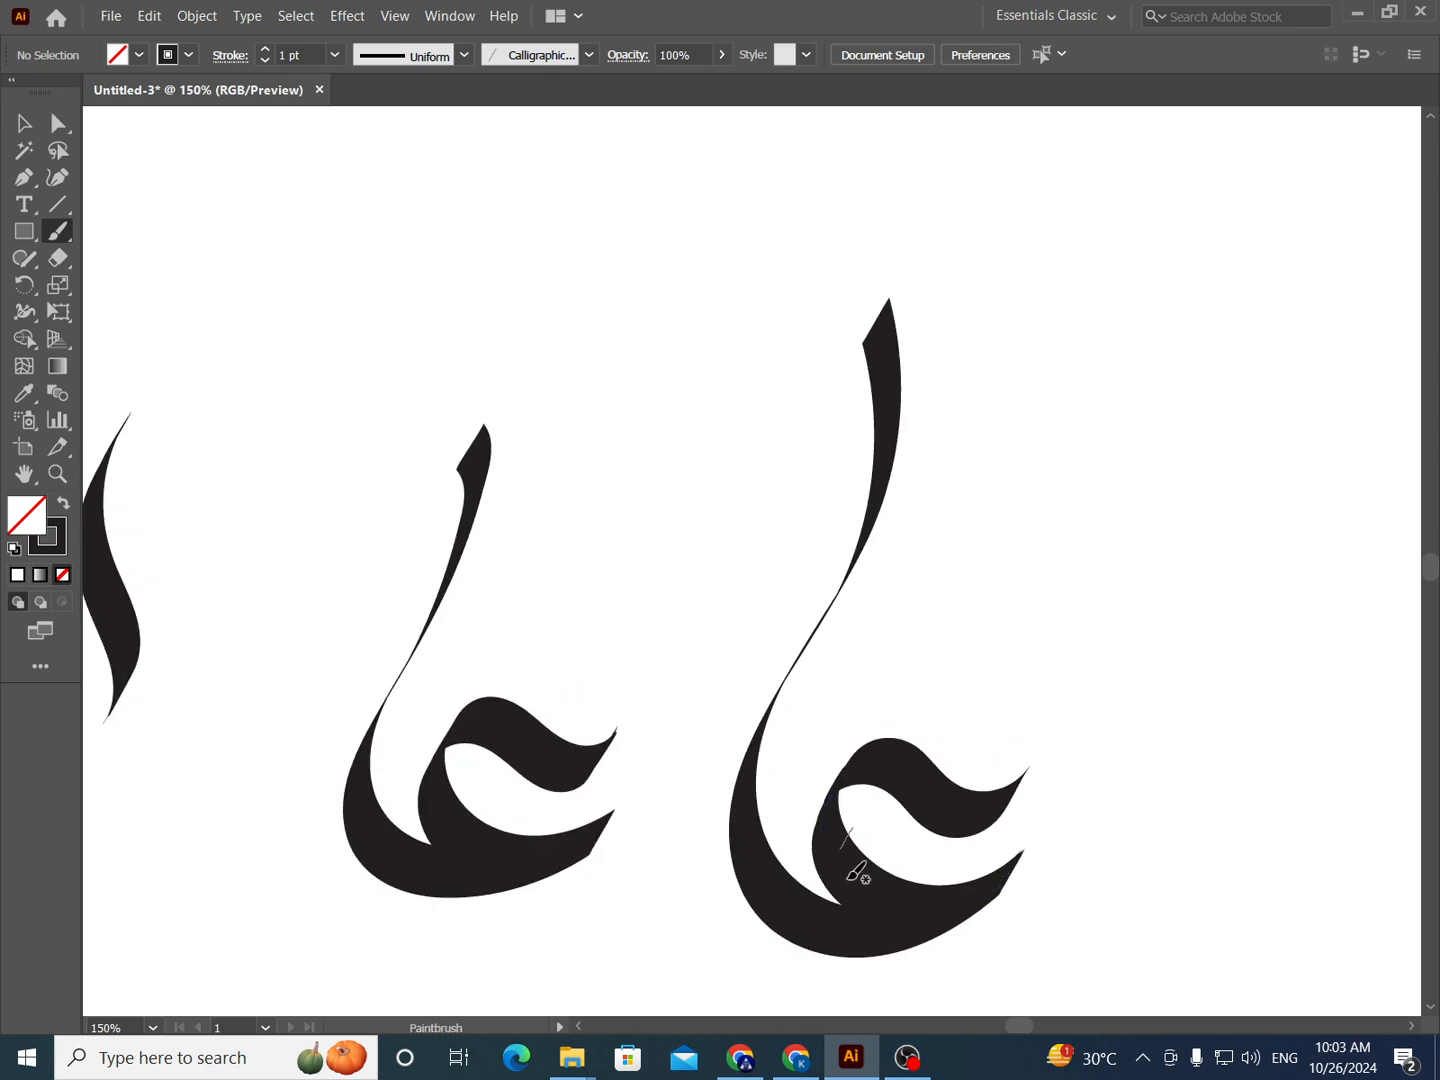
pyautogui.hotkey('ctrl', 'z')
pyautogui.moveTo(997, 888)
pyautogui.mouseDown()
pyautogui.moveTo(869, 933)
pyautogui.moveTo(801, 922)
pyautogui.moveTo(768, 859)
pyautogui.moveTo(775, 751)
pyautogui.moveTo(815, 655)
pyautogui.moveTo(836, 503)
pyautogui.moveTo(826, 420)
pyautogui.mouseUp()
# - Select the strokes of the second letterform and place a duplicate of them to its upper right
pyautogui.press('v')
pyautogui.press('space')
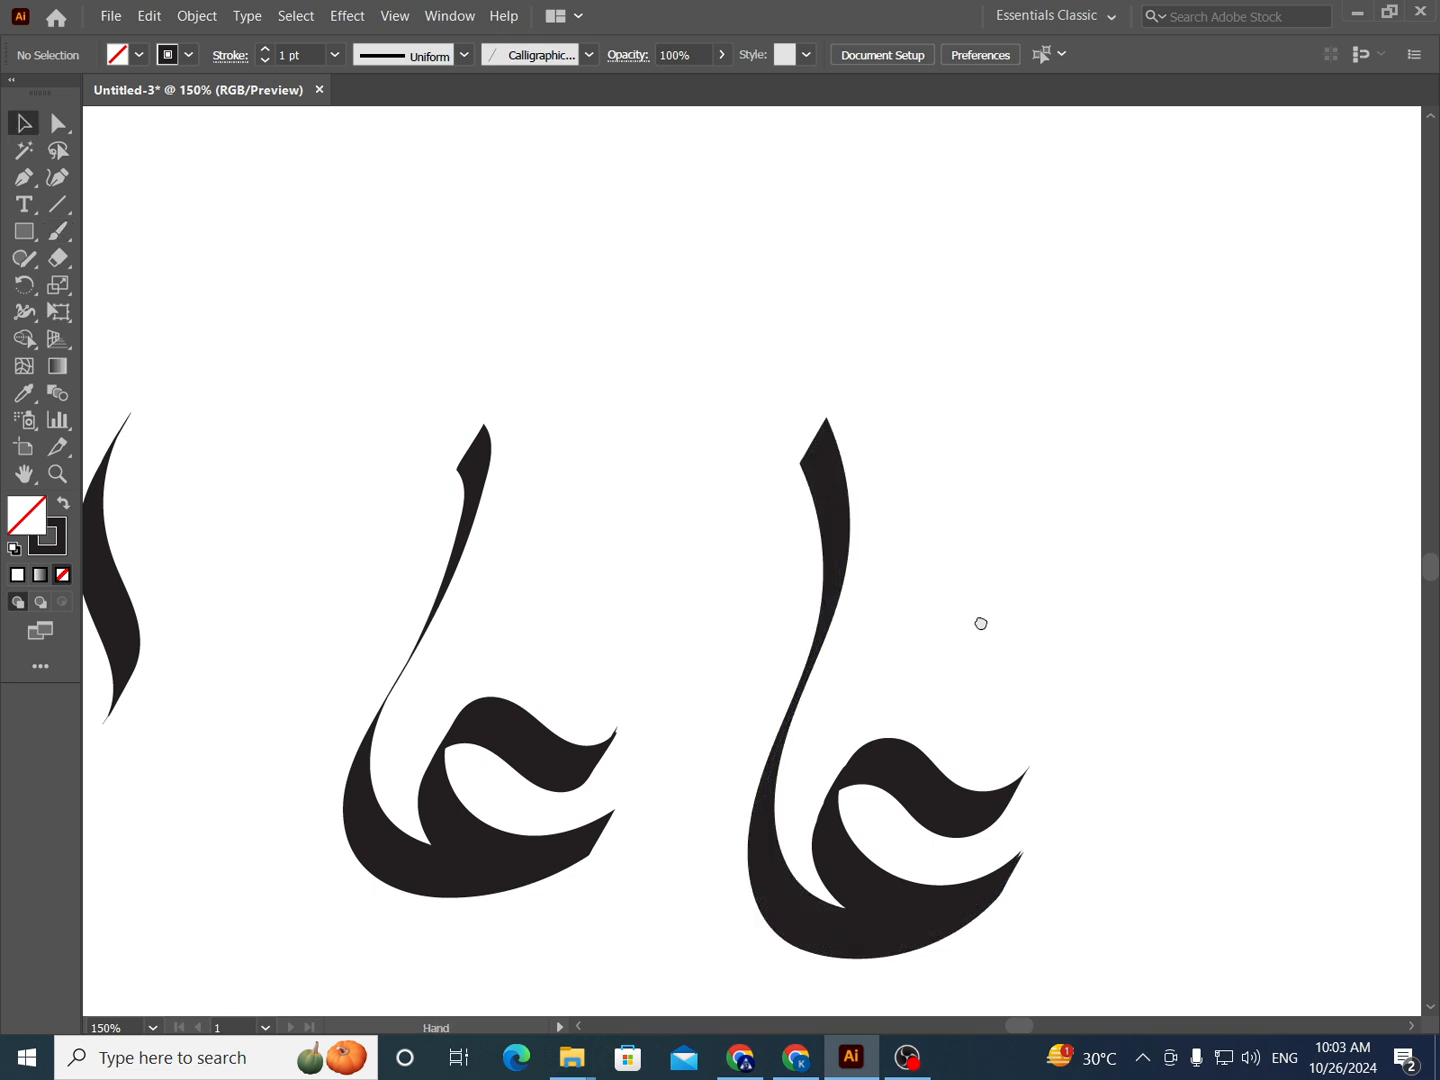
pyautogui.moveTo(980, 620); pyautogui.dragTo(943, 561)
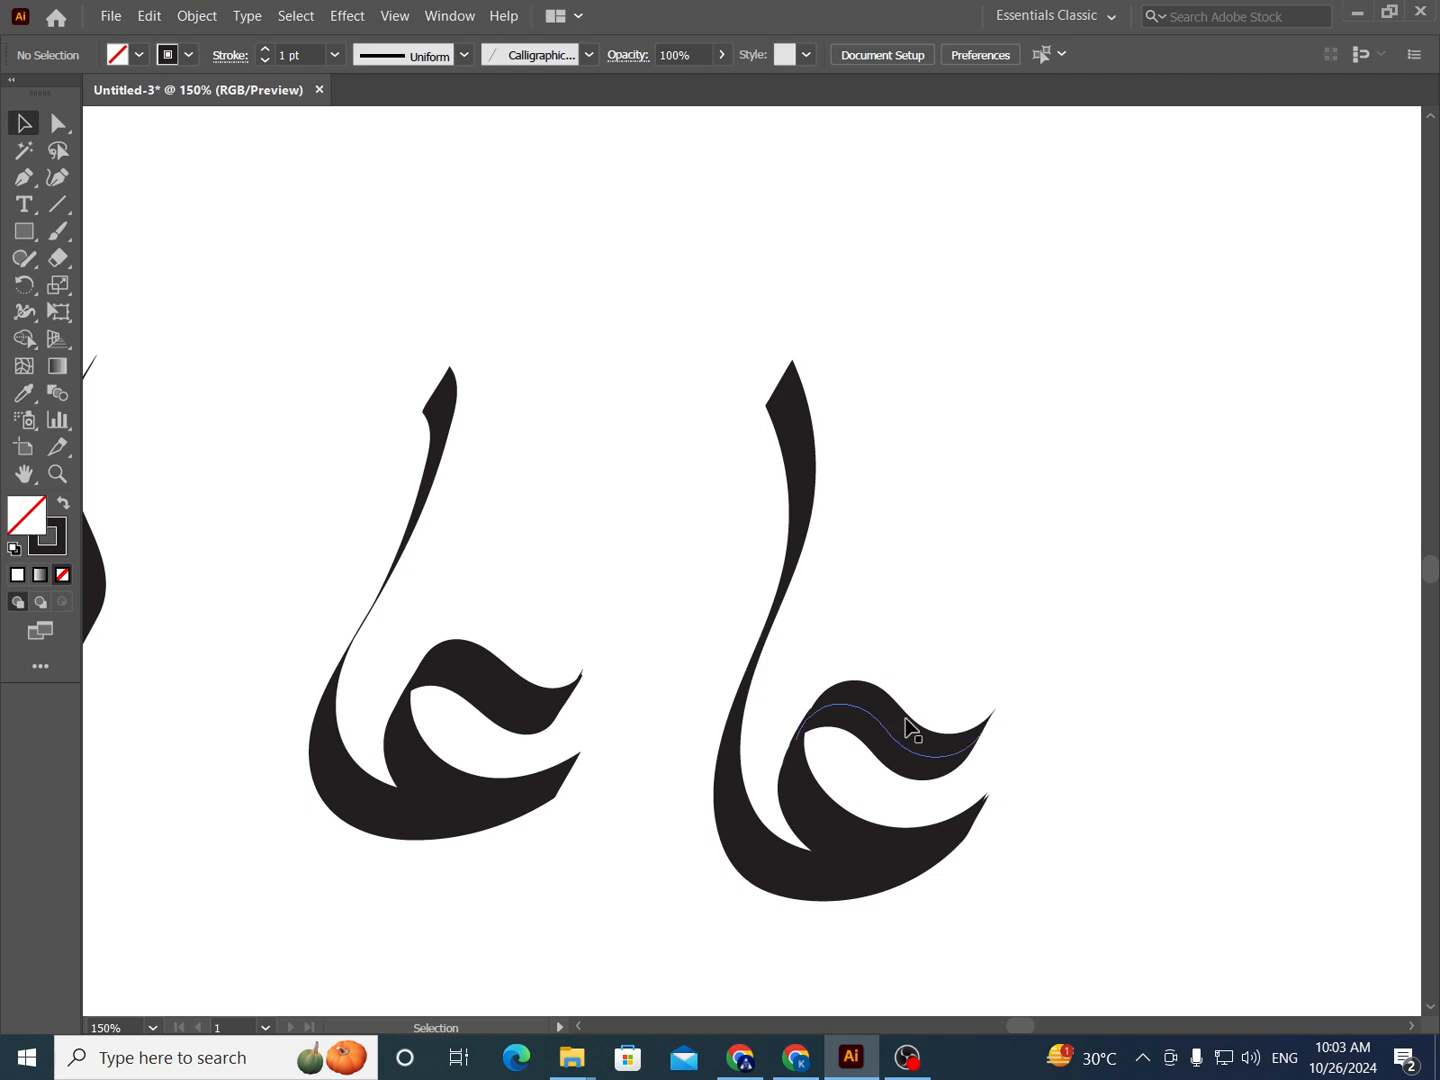
pyautogui.click(867, 713)
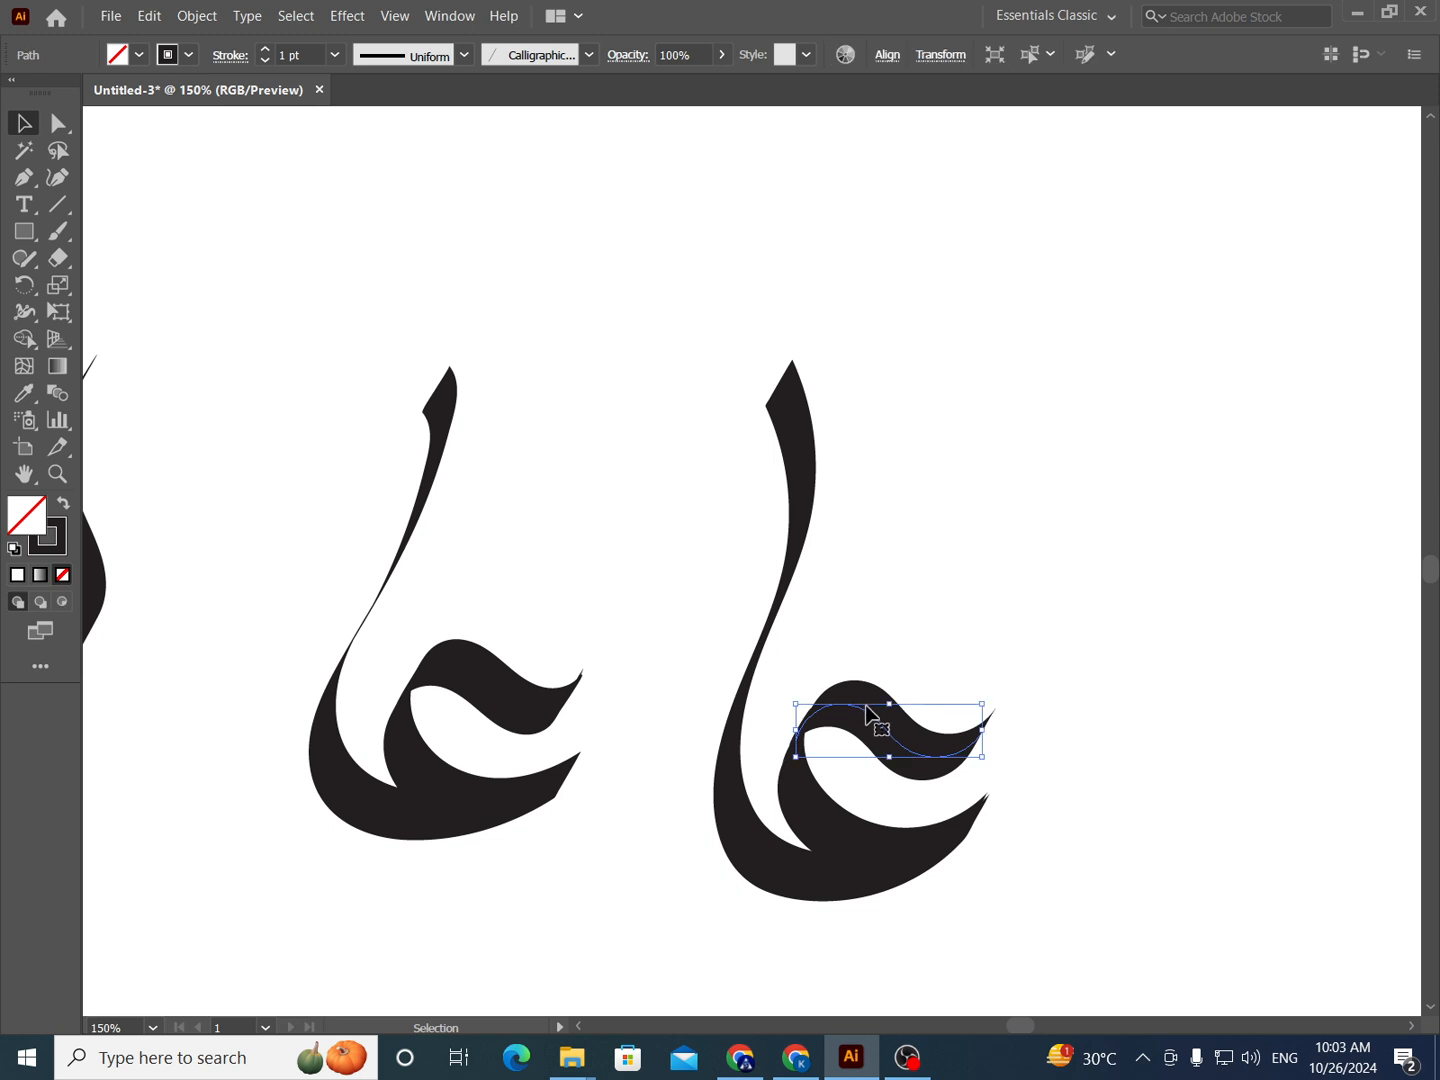
pyautogui.click(792, 546)
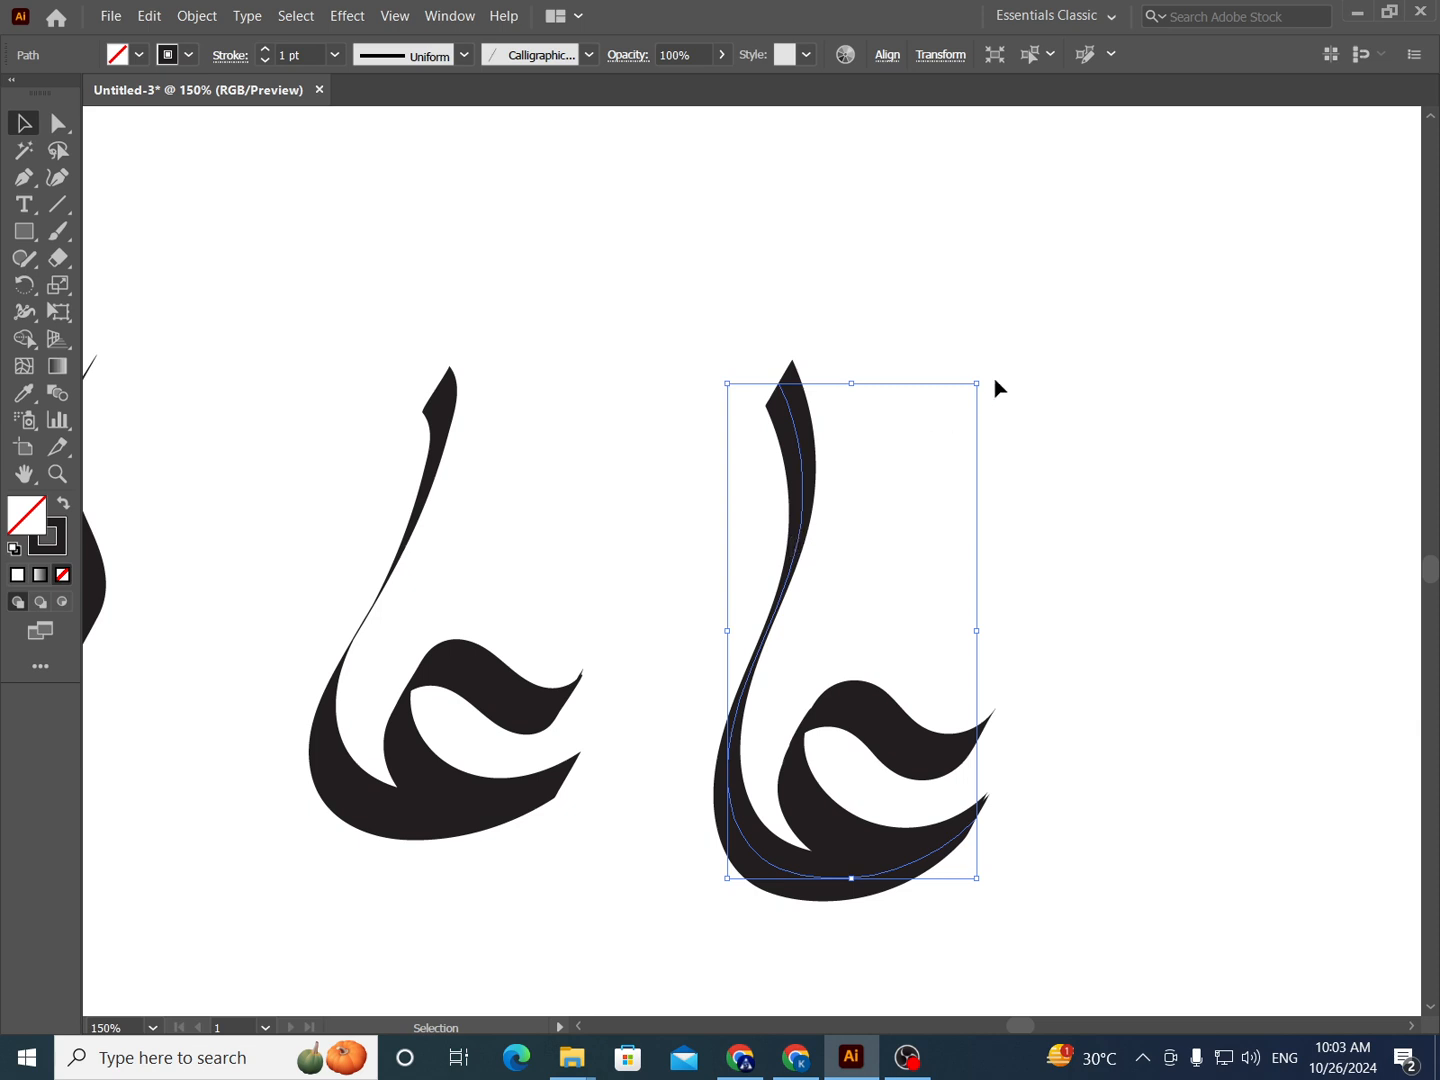
pyautogui.moveTo(1043, 390); pyautogui.dragTo(1183, 589)
pyautogui.hscroll(5, 935, 627)
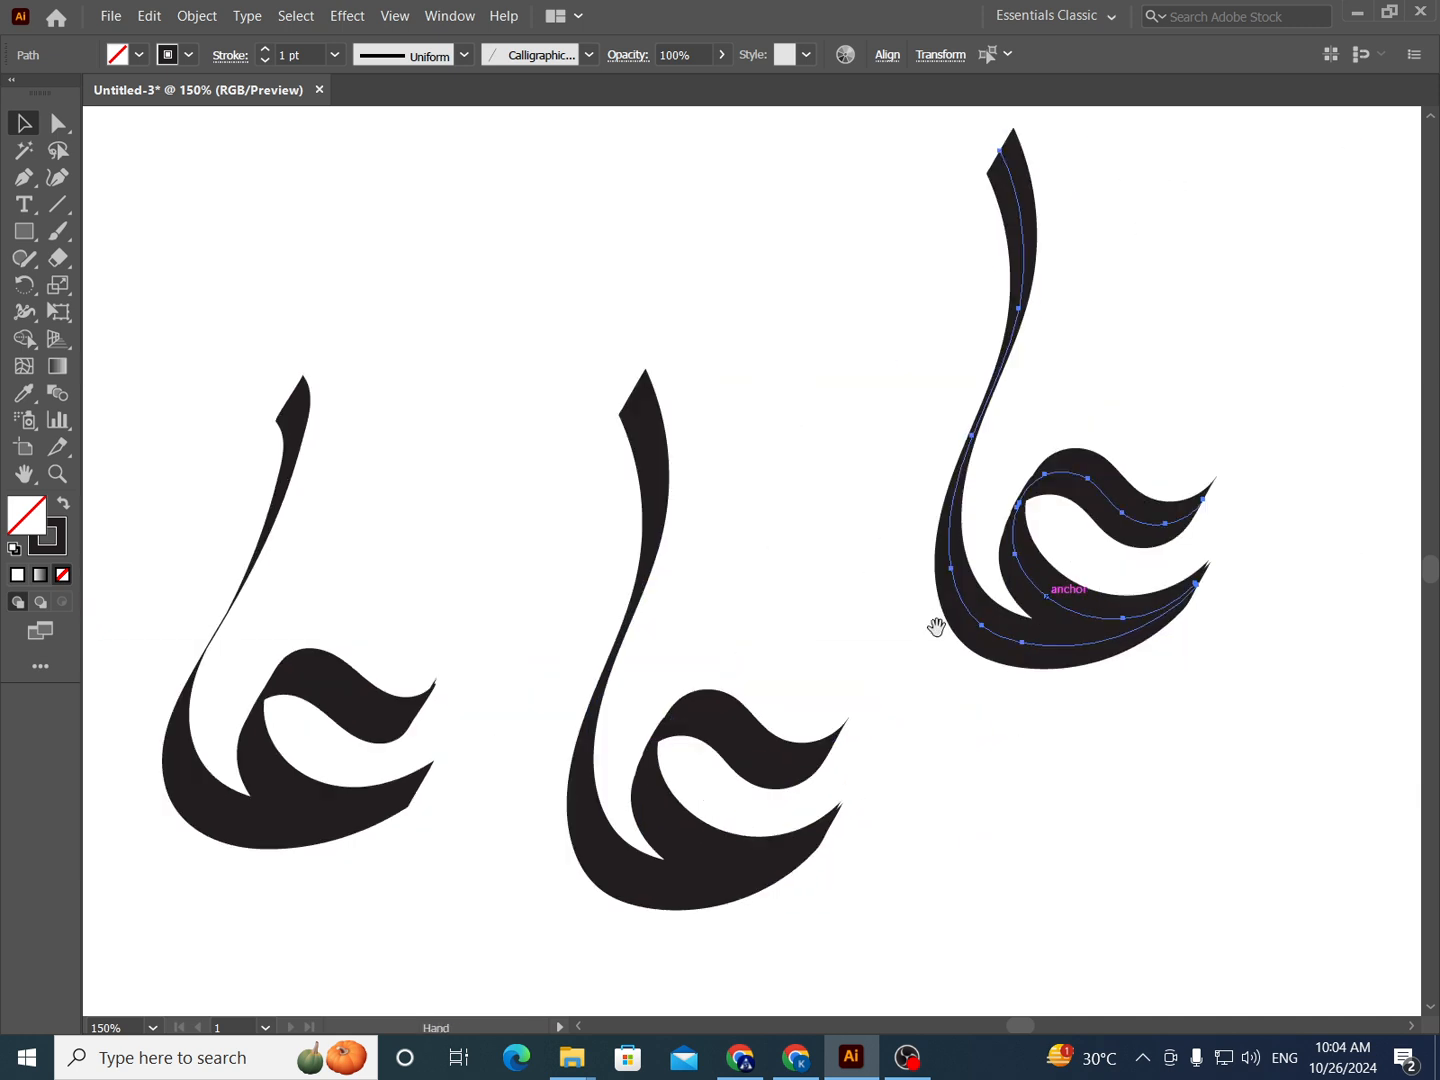
# - Try rotating the wave and bowl strokes of the duplicated letterform by 180°, and undo the rotation
pyautogui.click(1112, 675)
pyautogui.moveTo(1116, 484); pyautogui.dragTo(921, 548)
pyautogui.moveTo(1110, 471); pyautogui.dragTo(896, 620)
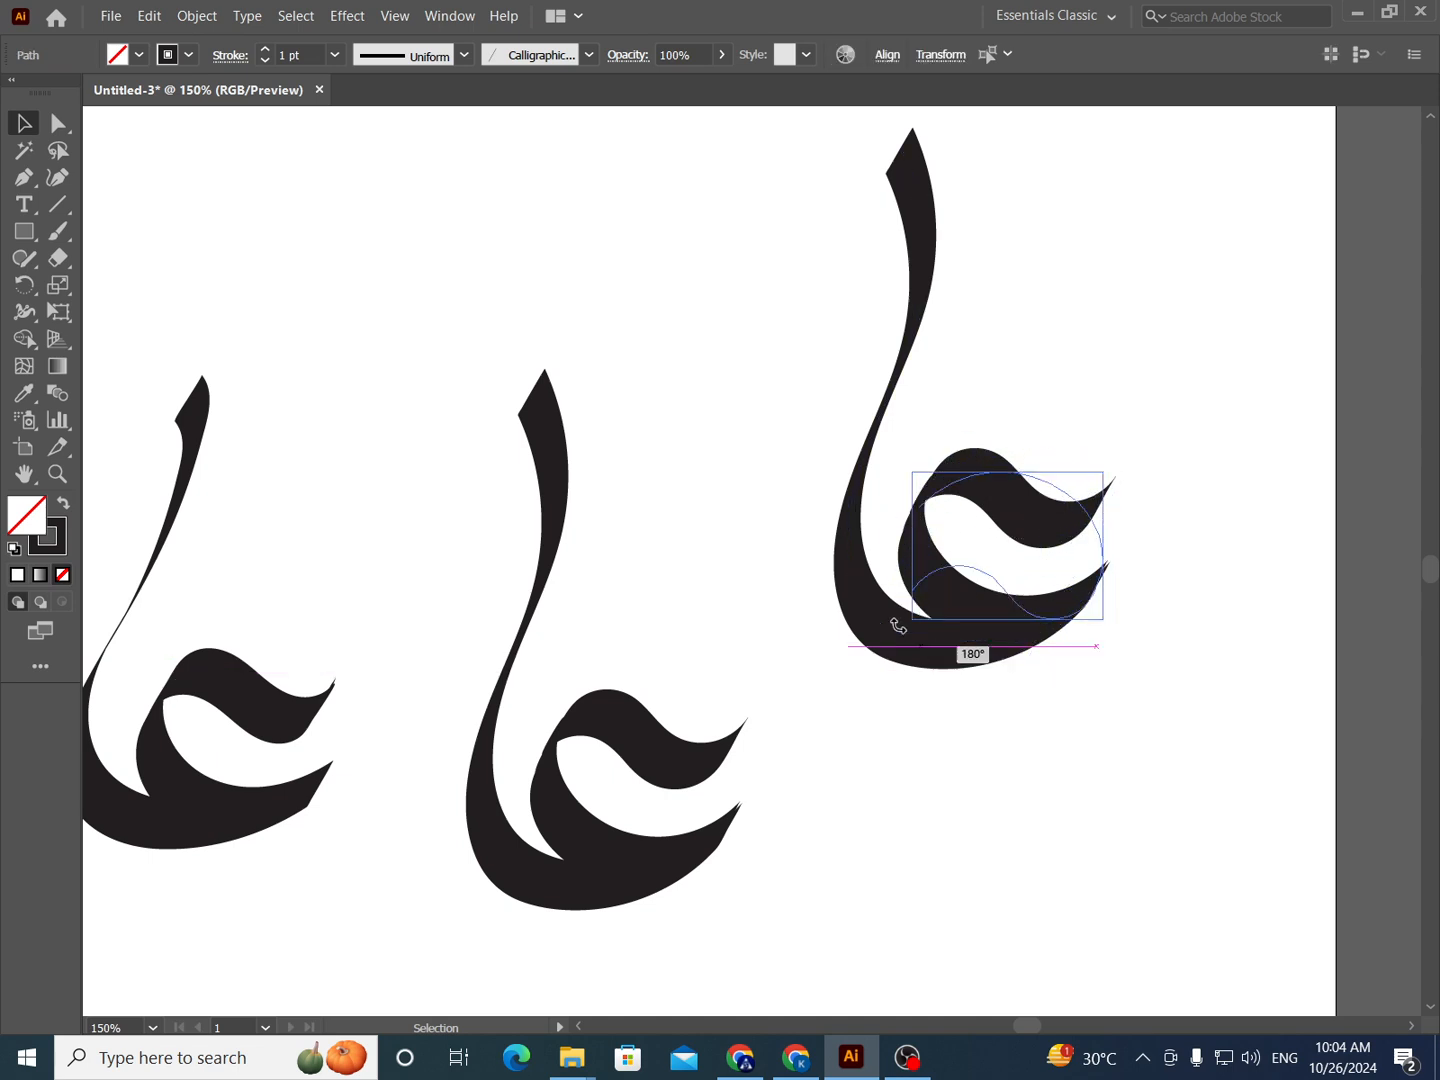
pyautogui.click(1046, 657)
pyautogui.hotkey('ctrl', 'z')
pyautogui.hotkey('ctrl', 'z')
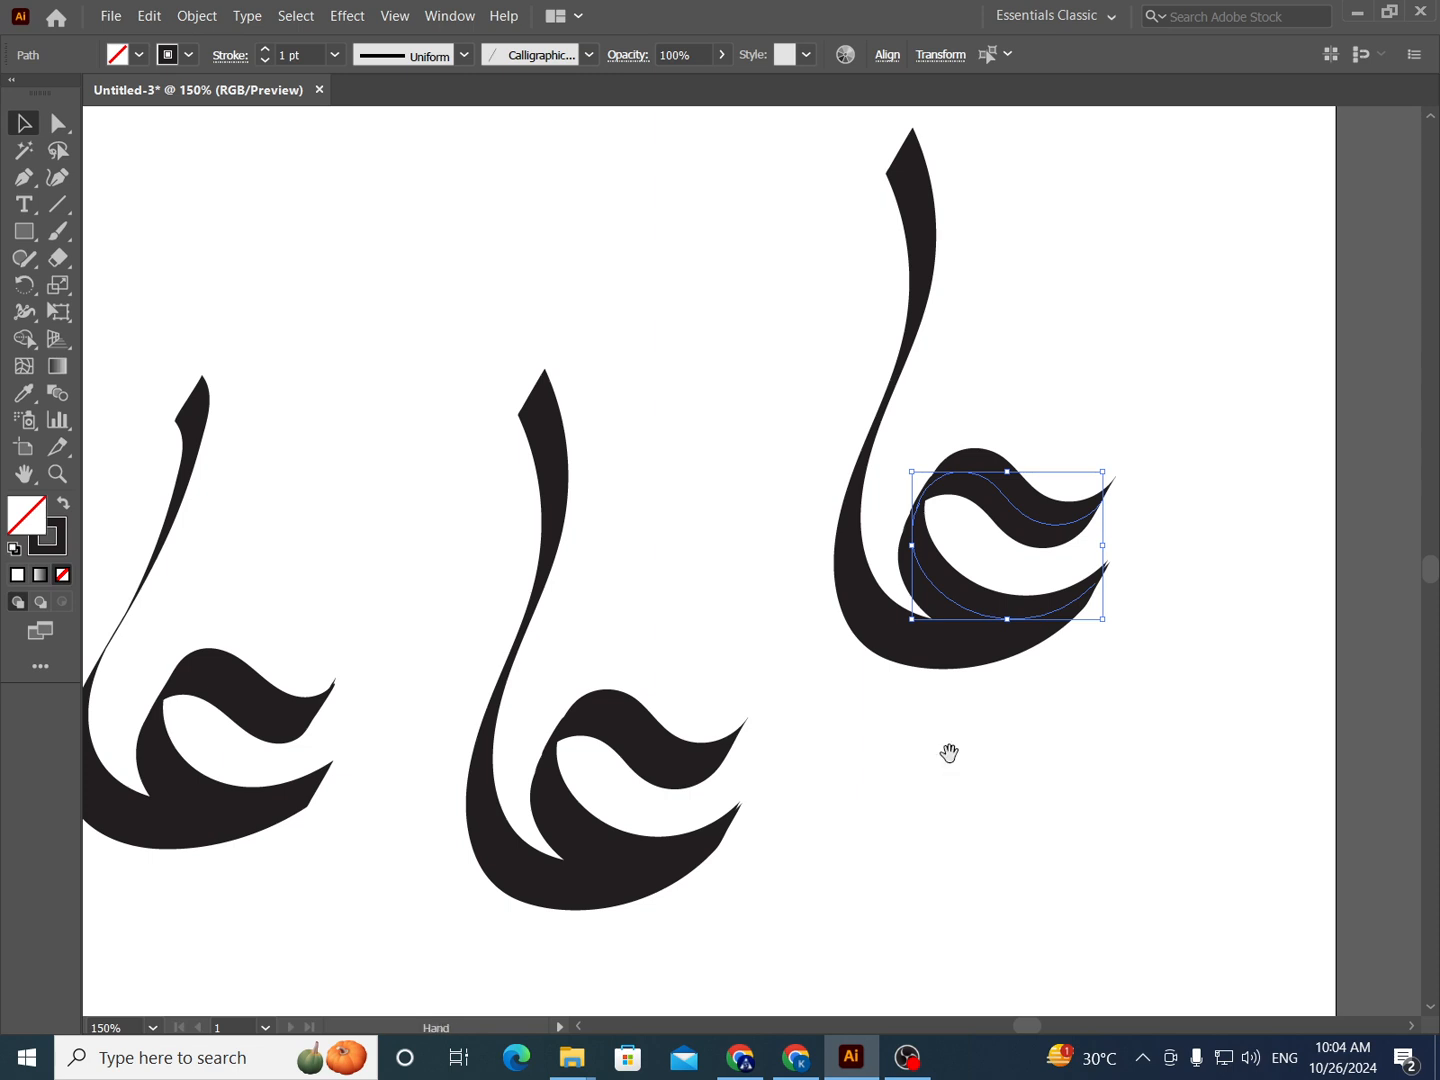
pyautogui.moveTo(948, 752); pyautogui.dragTo(971, 787)
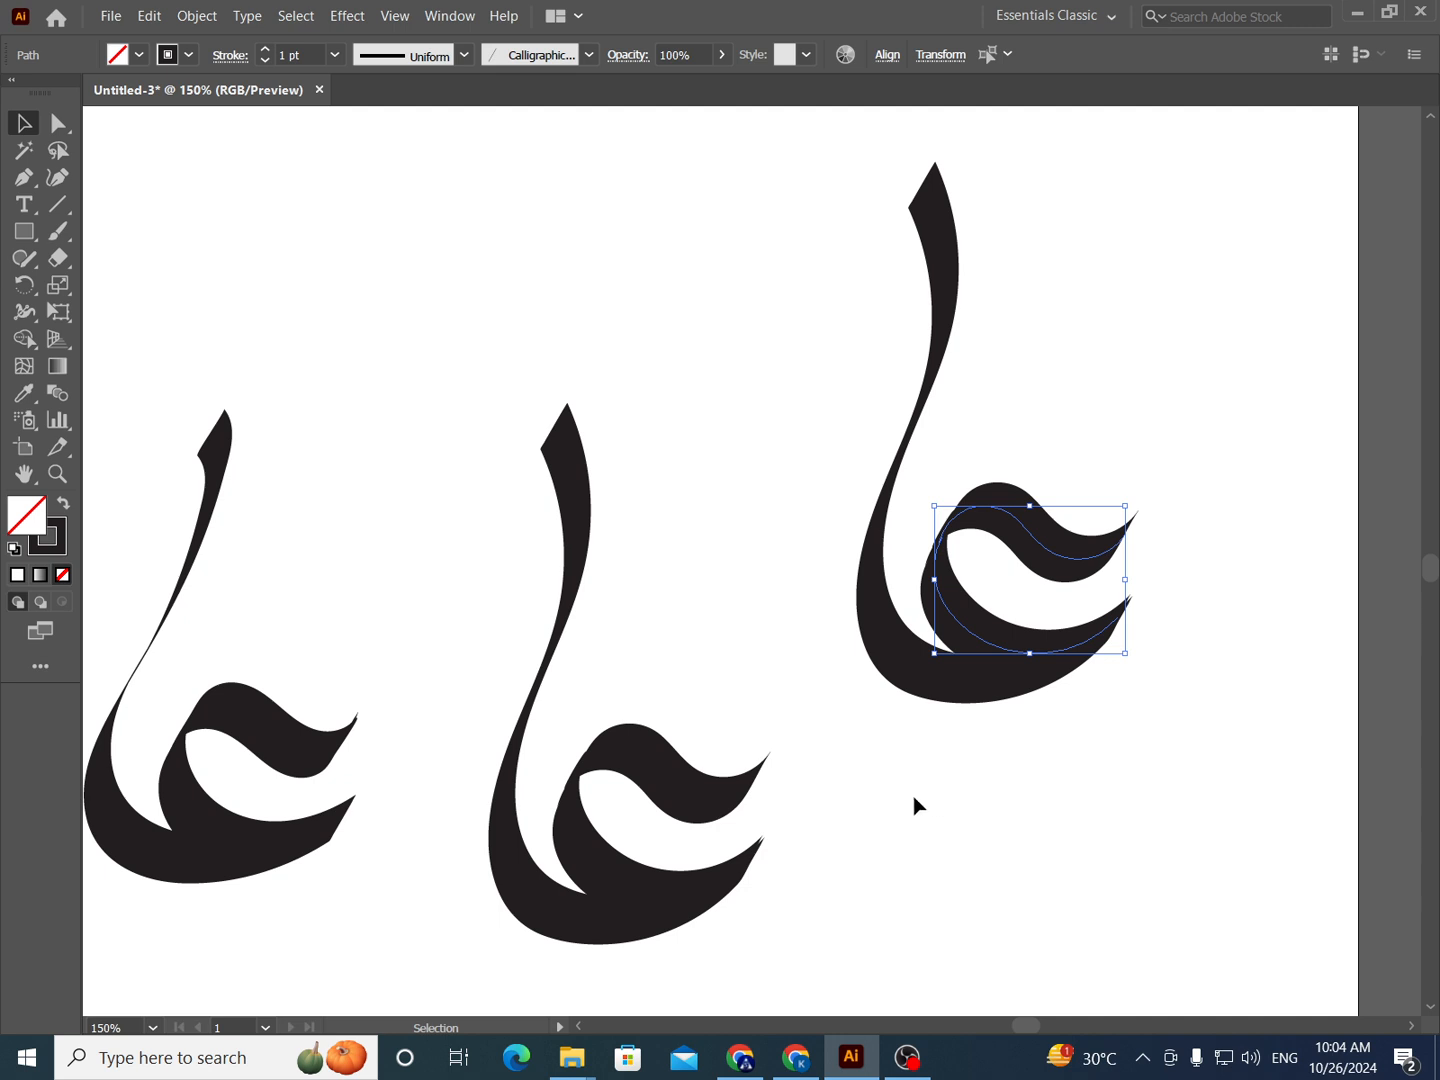
pyautogui.moveTo(914, 796); pyautogui.dragTo(1022, 681)
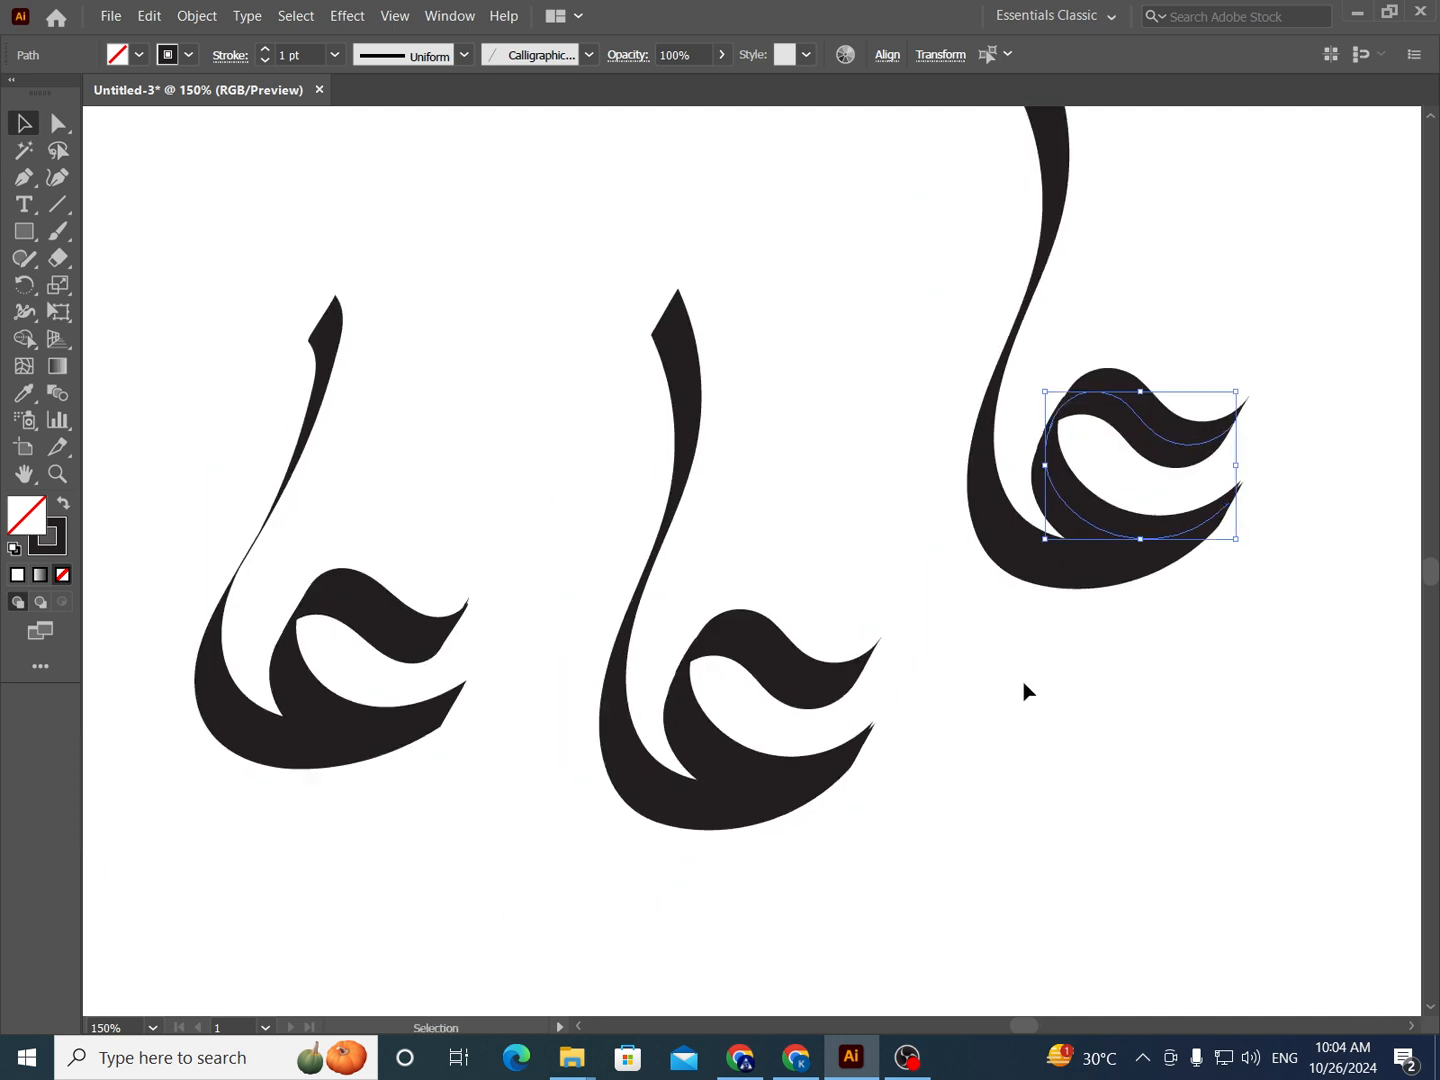
pyautogui.scroll(-1, 1019, 699)
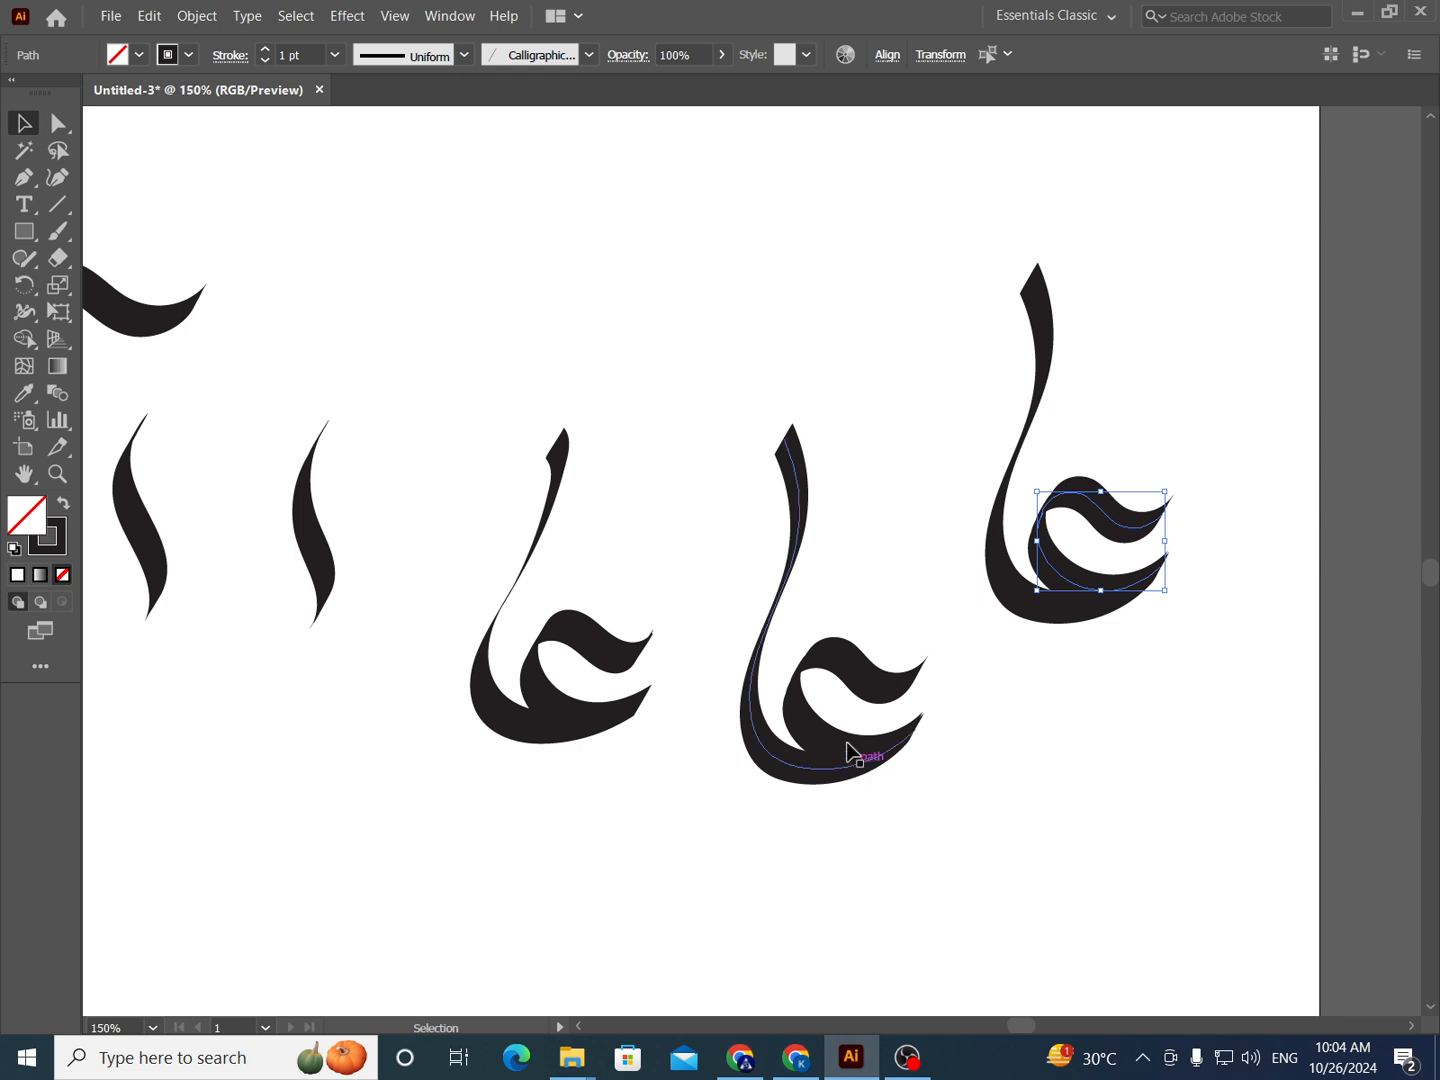
pyautogui.scroll(1, 860, 758)
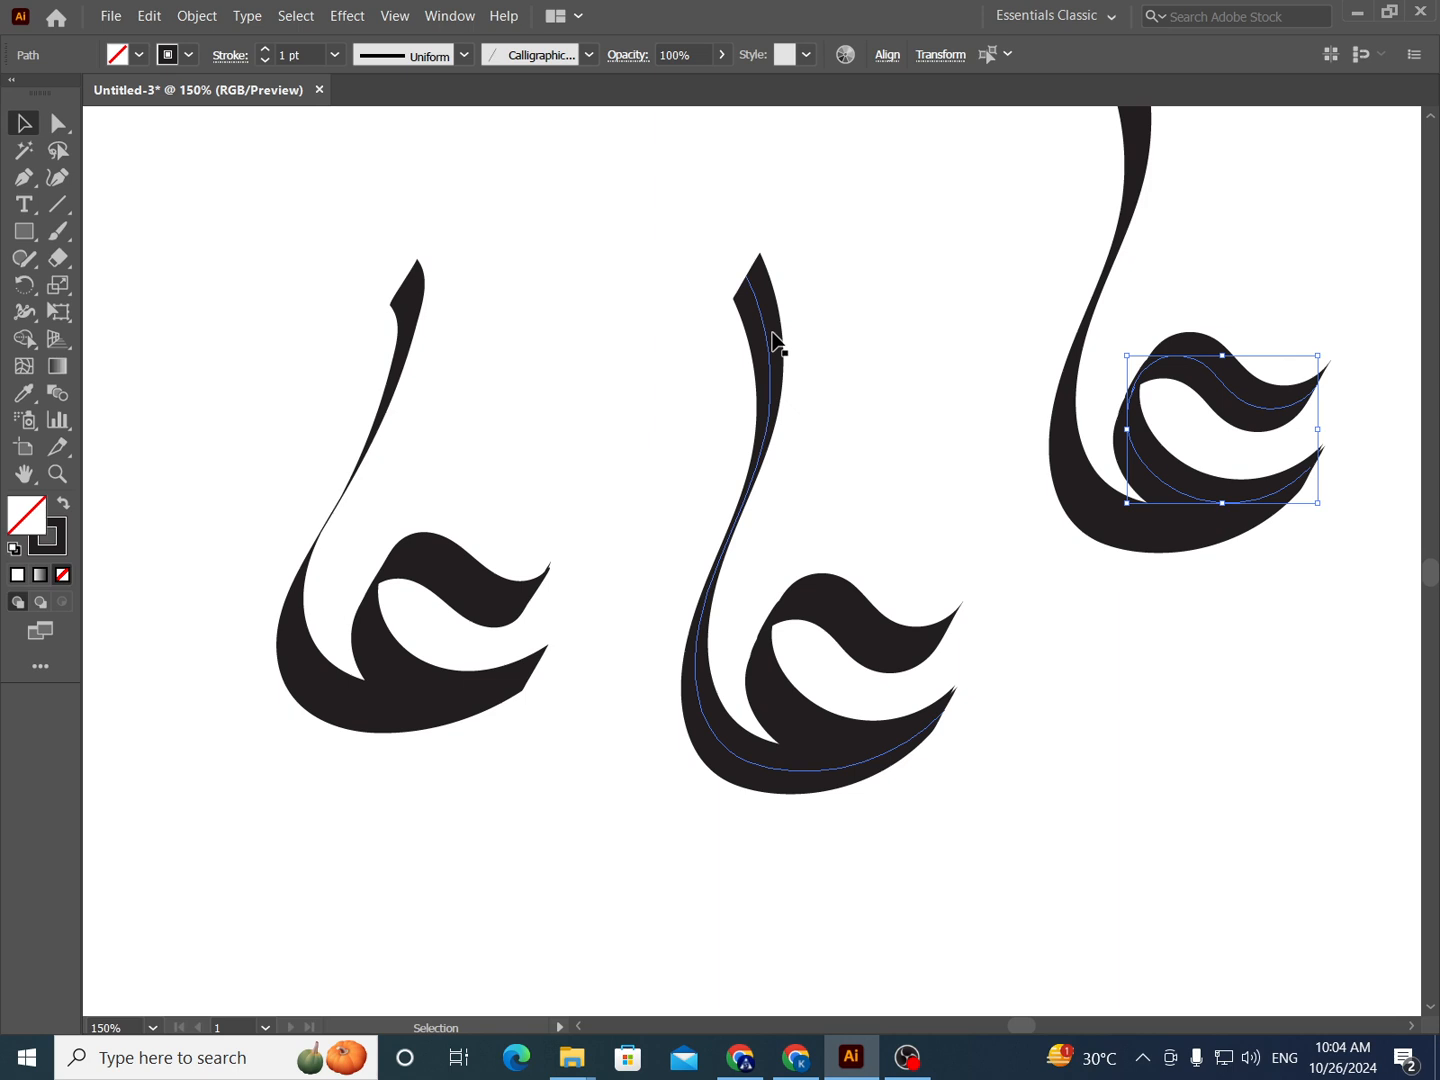
pyautogui.scroll(-3, 785, 619)
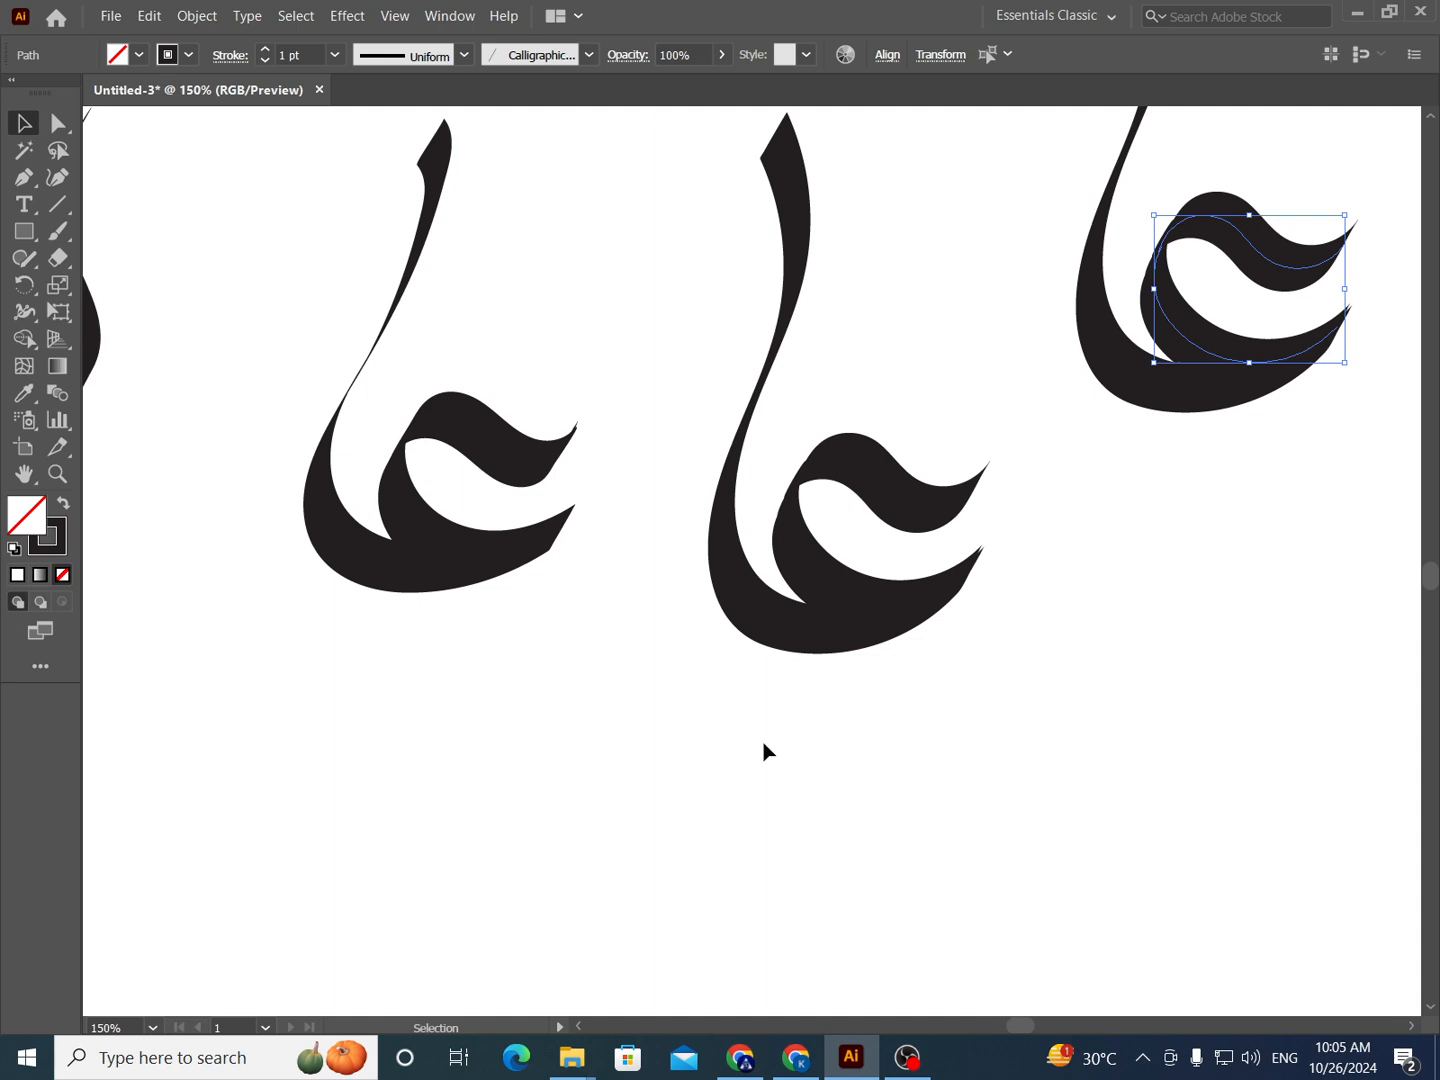
# - Try the 90° flat 30 pt brush on the wave and bowl strokes of the duplicated letterform, and undo it
pyautogui.click(443, 20)
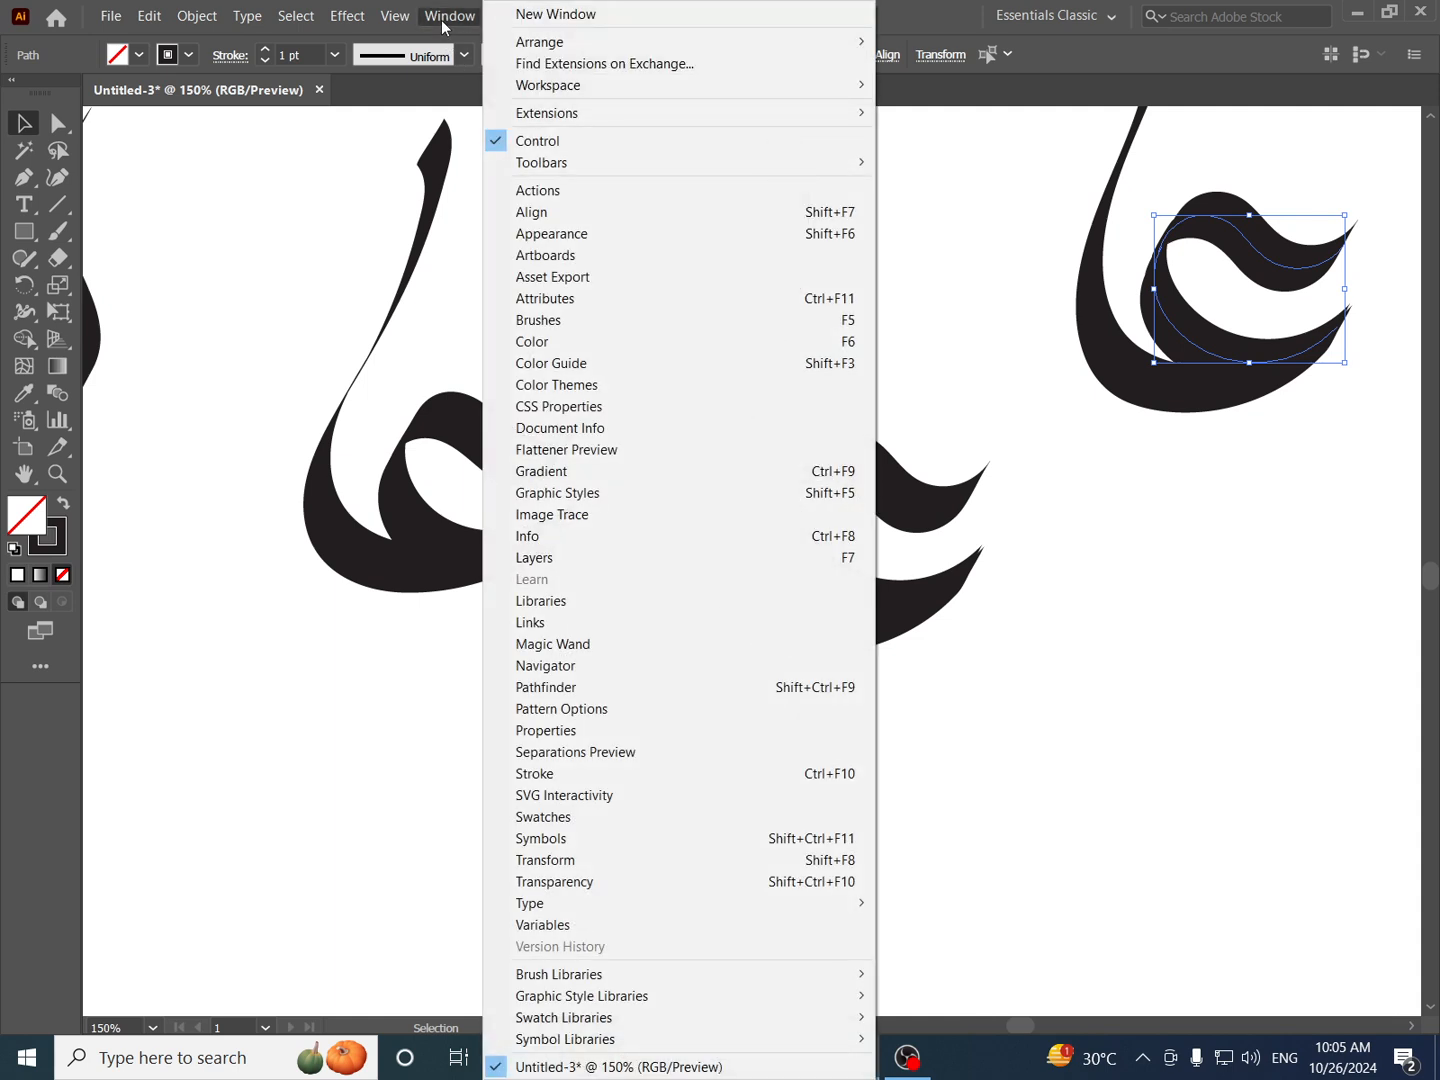
pyautogui.click(550, 321)
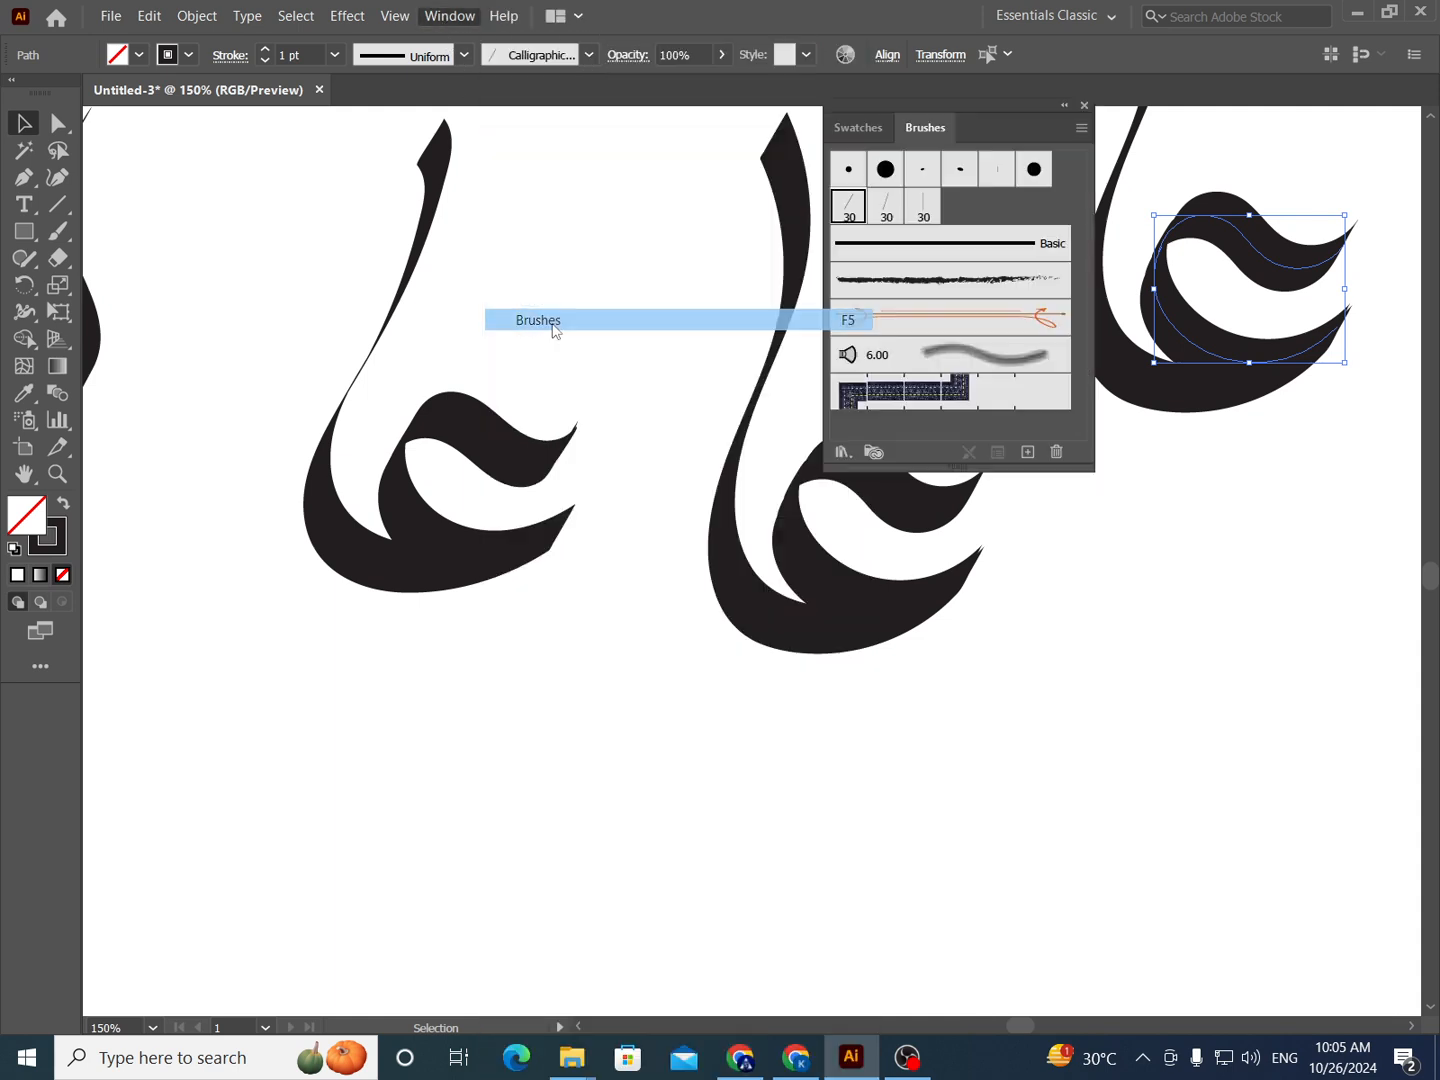
pyautogui.click(924, 215)
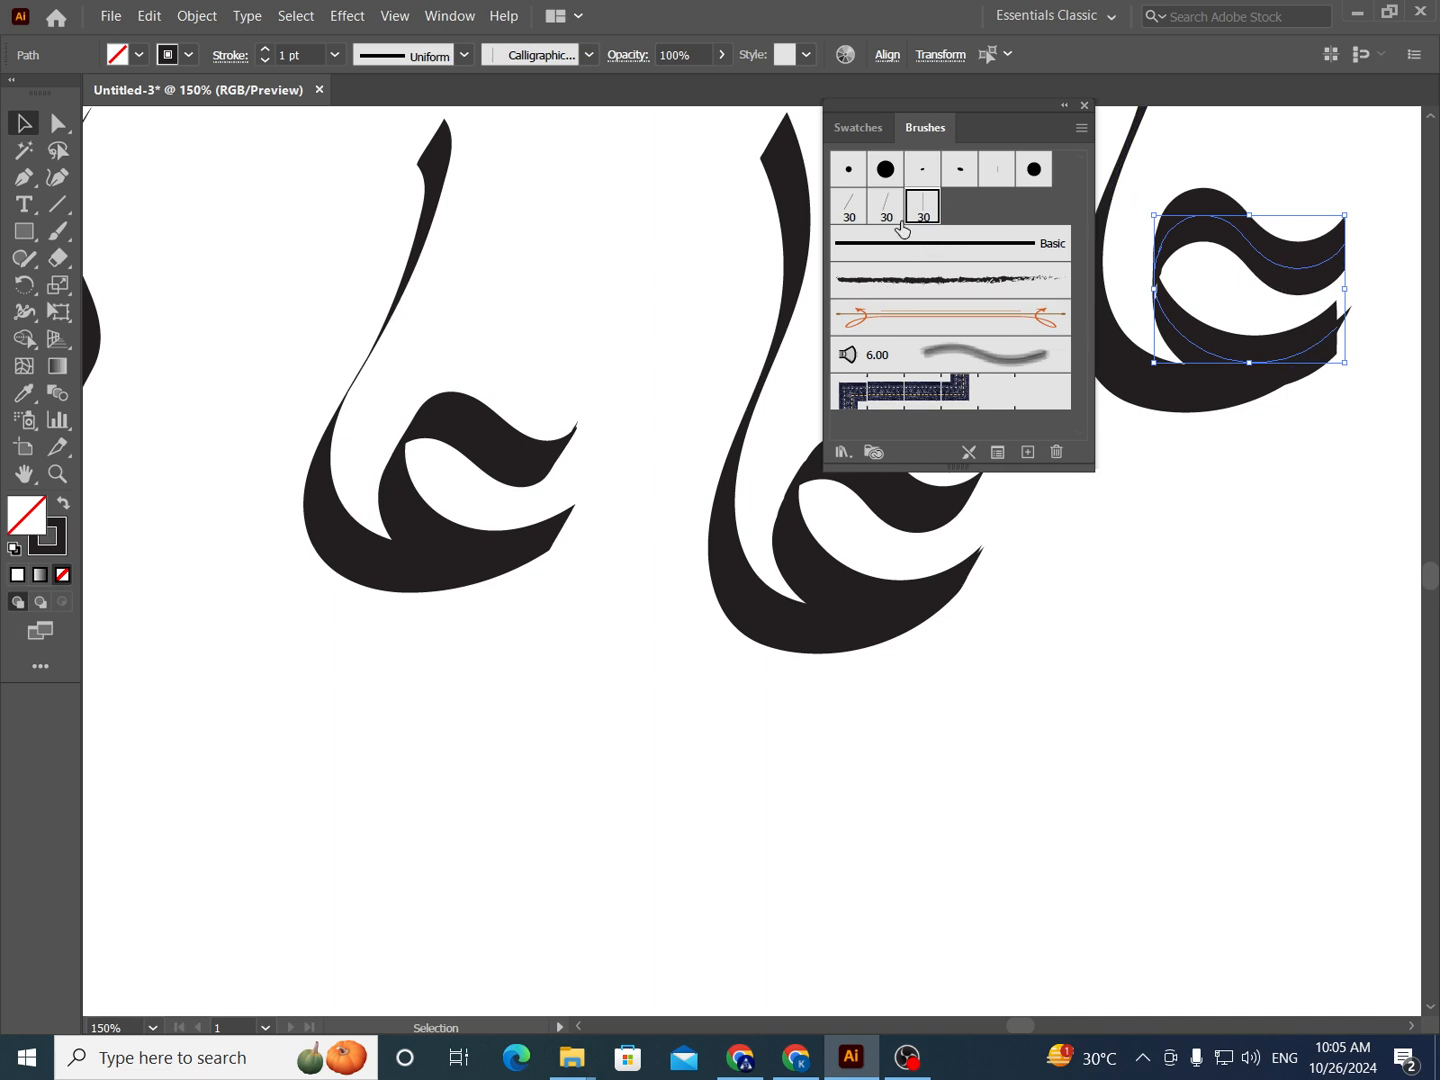
pyautogui.hotkey('ctrl', 'z')
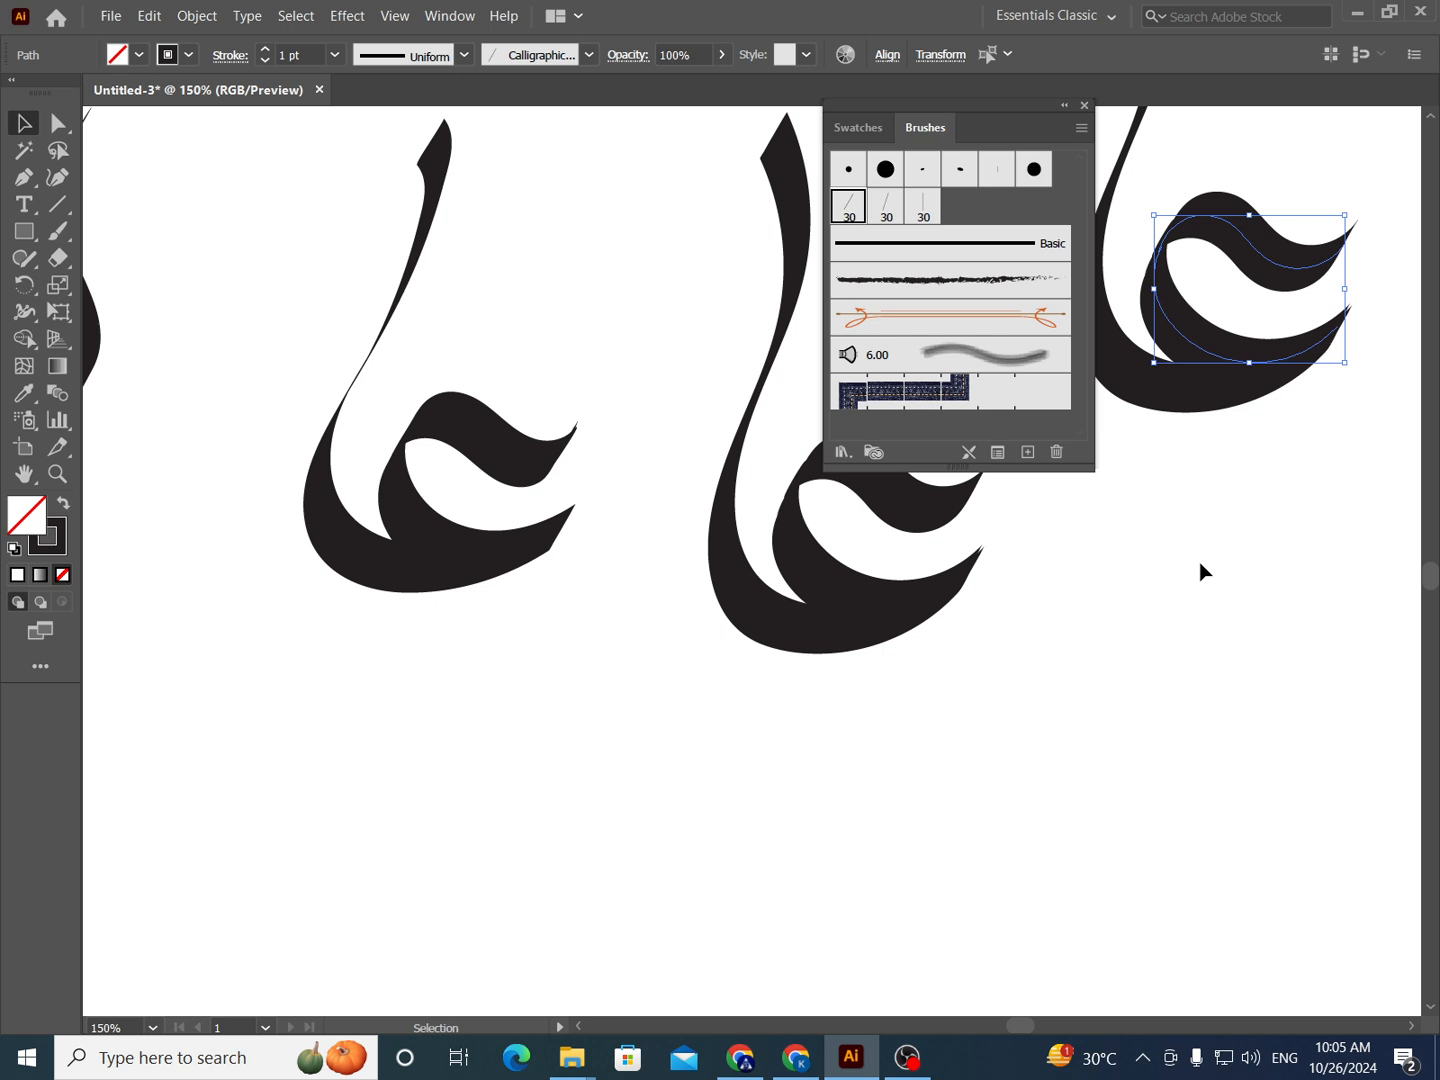
# - Deselect the strokes and paint a wave with a bowl beneath it in the empty area below the letterforms, using the 90° flat brush
pyautogui.click(1150, 664)
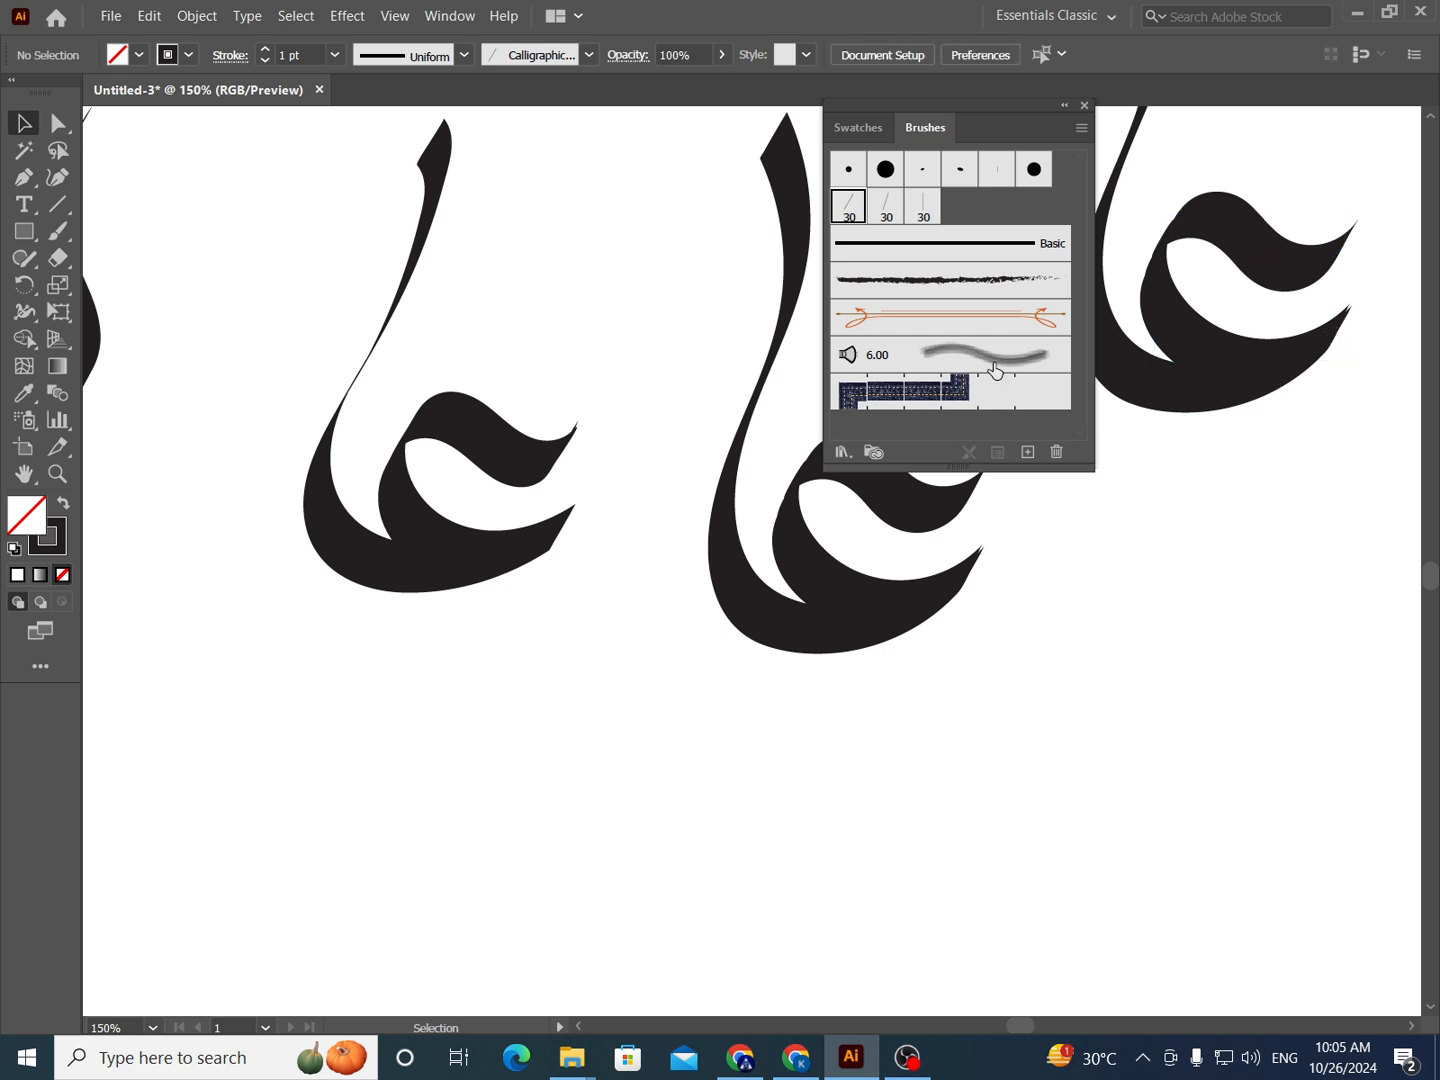
pyautogui.click(931, 218)
pyautogui.press('b')
pyautogui.moveTo(549, 832)
pyautogui.mouseDown()
pyautogui.moveTo(564, 778)
pyautogui.moveTo(599, 772)
pyautogui.moveTo(645, 821)
pyautogui.moveTo(710, 843)
pyautogui.moveTo(783, 817)
pyautogui.moveTo(805, 788)
pyautogui.moveTo(803, 828)
pyautogui.moveTo(764, 890)
pyautogui.moveTo(690, 918)
pyautogui.moveTo(579, 919)
pyautogui.moveTo(537, 863)
pyautogui.mouseUp()
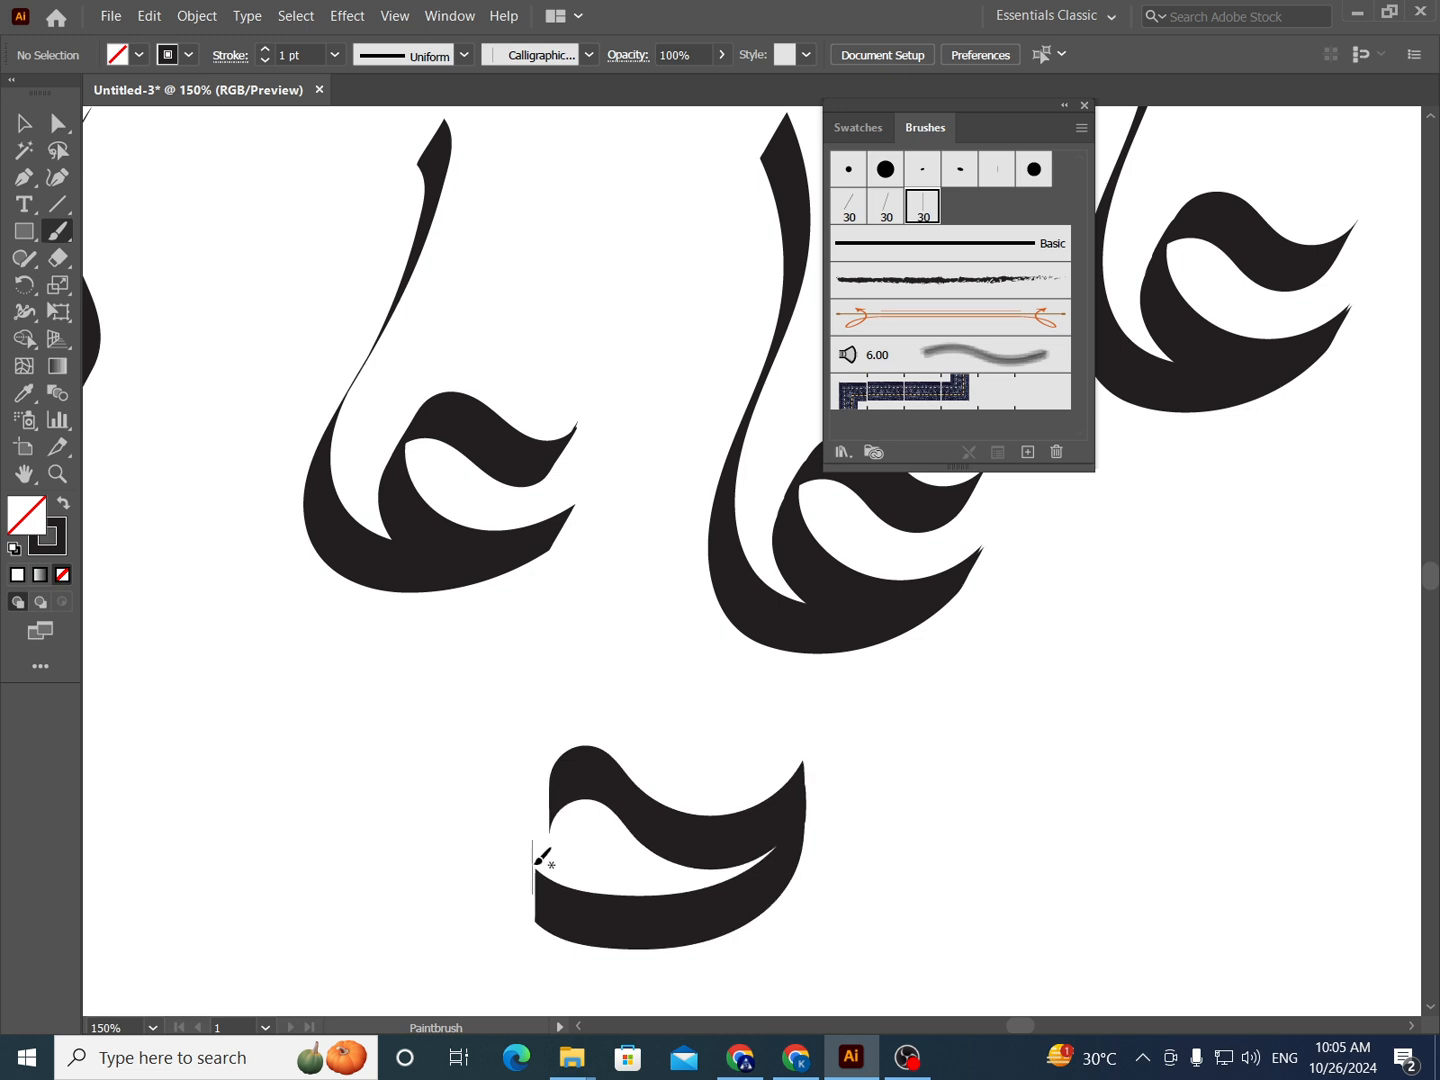
# - Paint two connected حو letterforms, one above the other, to the lower right of the wave-and-bowl shape, undoing the first attempt
pyautogui.scroll(-3, 799, 769)
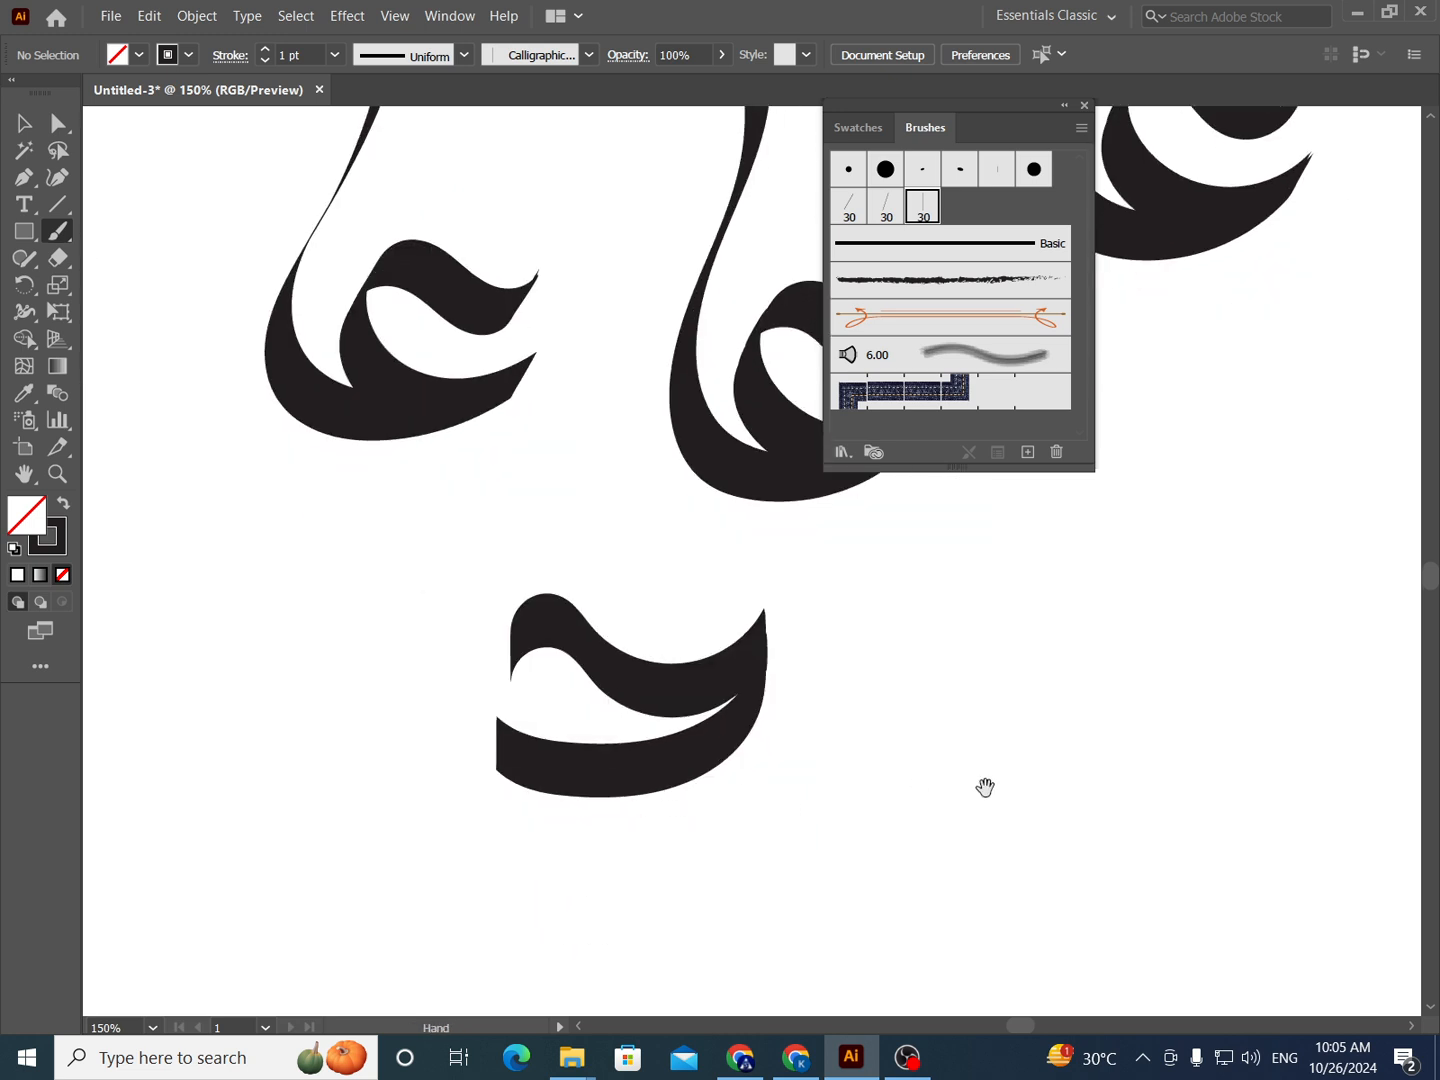
pyautogui.moveTo(985, 768)
pyautogui.mouseDown()
pyautogui.moveTo(984, 716)
pyautogui.moveTo(1060, 771)
pyautogui.moveTo(1163, 752)
pyautogui.moveTo(1138, 812)
pyautogui.moveTo(1087, 867)
pyautogui.moveTo(975, 899)
pyautogui.moveTo(875, 877)
pyautogui.mouseUp()
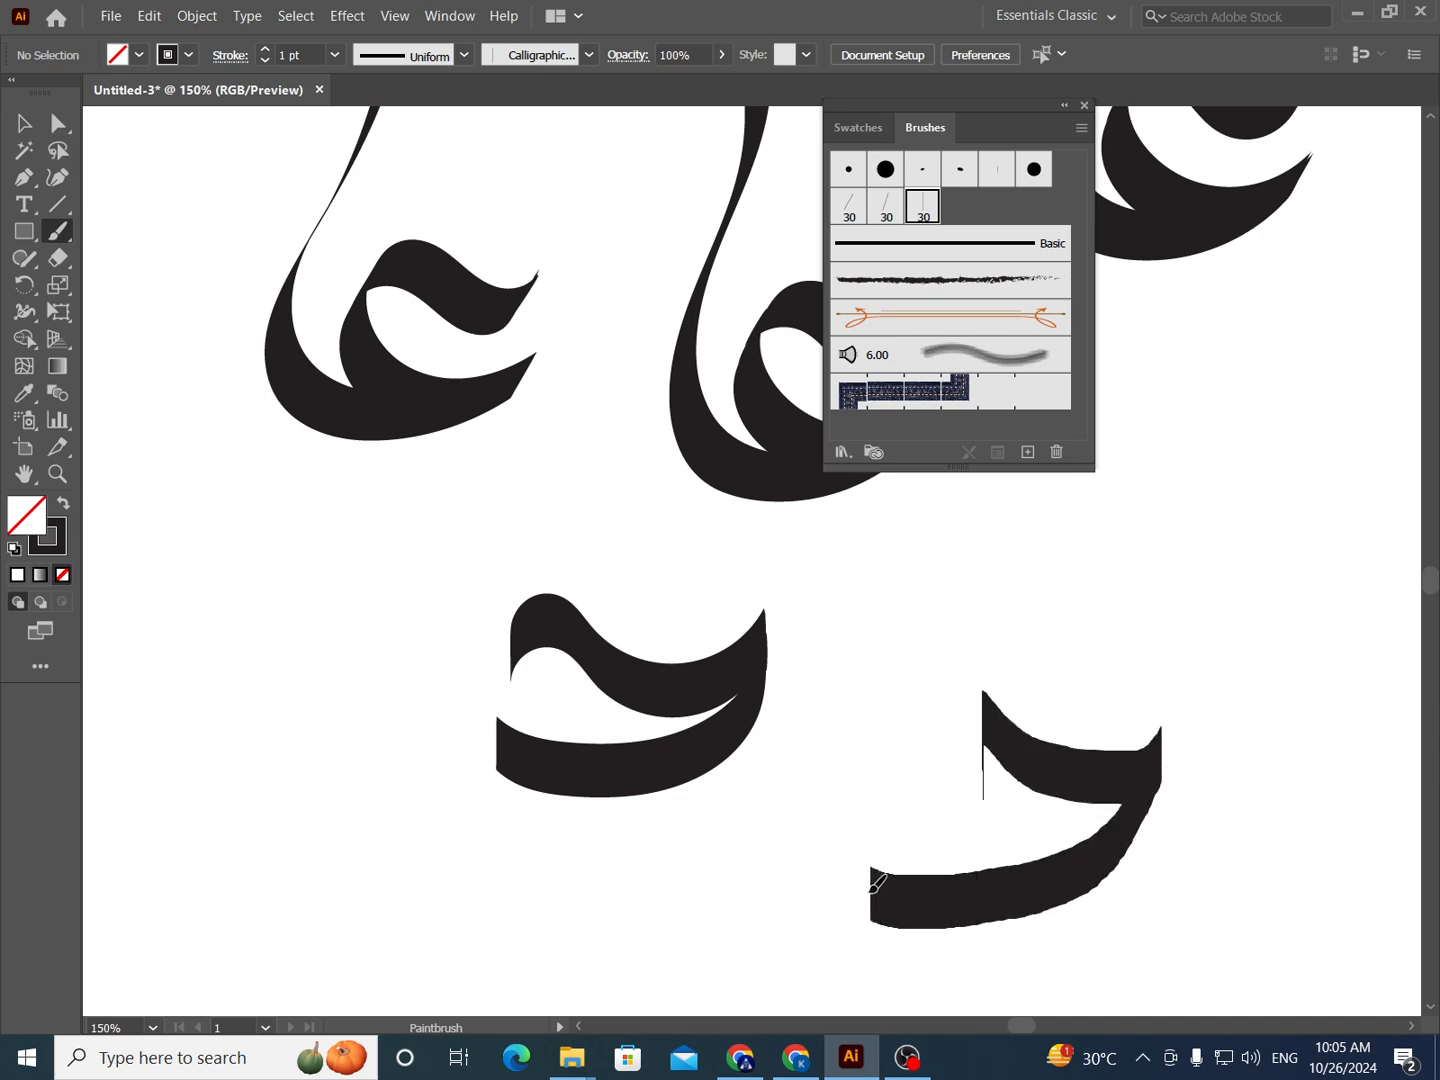
pyautogui.hotkey('ctrl', 'z')
pyautogui.moveTo(1074, 812)
pyautogui.mouseDown()
pyautogui.moveTo(1061, 746)
pyautogui.moveTo(1208, 794)
pyautogui.moveTo(1045, 925)
pyautogui.moveTo(890, 880)
pyautogui.moveTo(962, 852)
pyautogui.moveTo(949, 968)
pyautogui.moveTo(871, 990)
pyautogui.moveTo(813, 964)
pyautogui.moveTo(829, 897)
pyautogui.mouseUp()
pyautogui.scroll(-1, 788, 818)
pyautogui.moveTo(764, 800); pyautogui.dragTo(717, 688)
pyautogui.moveTo(926, 925)
pyautogui.mouseDown()
pyautogui.moveTo(871, 743)
pyautogui.moveTo(929, 770)
pyautogui.moveTo(1006, 765)
pyautogui.moveTo(900, 863)
pyautogui.moveTo(754, 852)
pyautogui.moveTo(818, 822)
pyautogui.moveTo(800, 941)
pyautogui.moveTo(689, 943)
pyautogui.mouseUp()
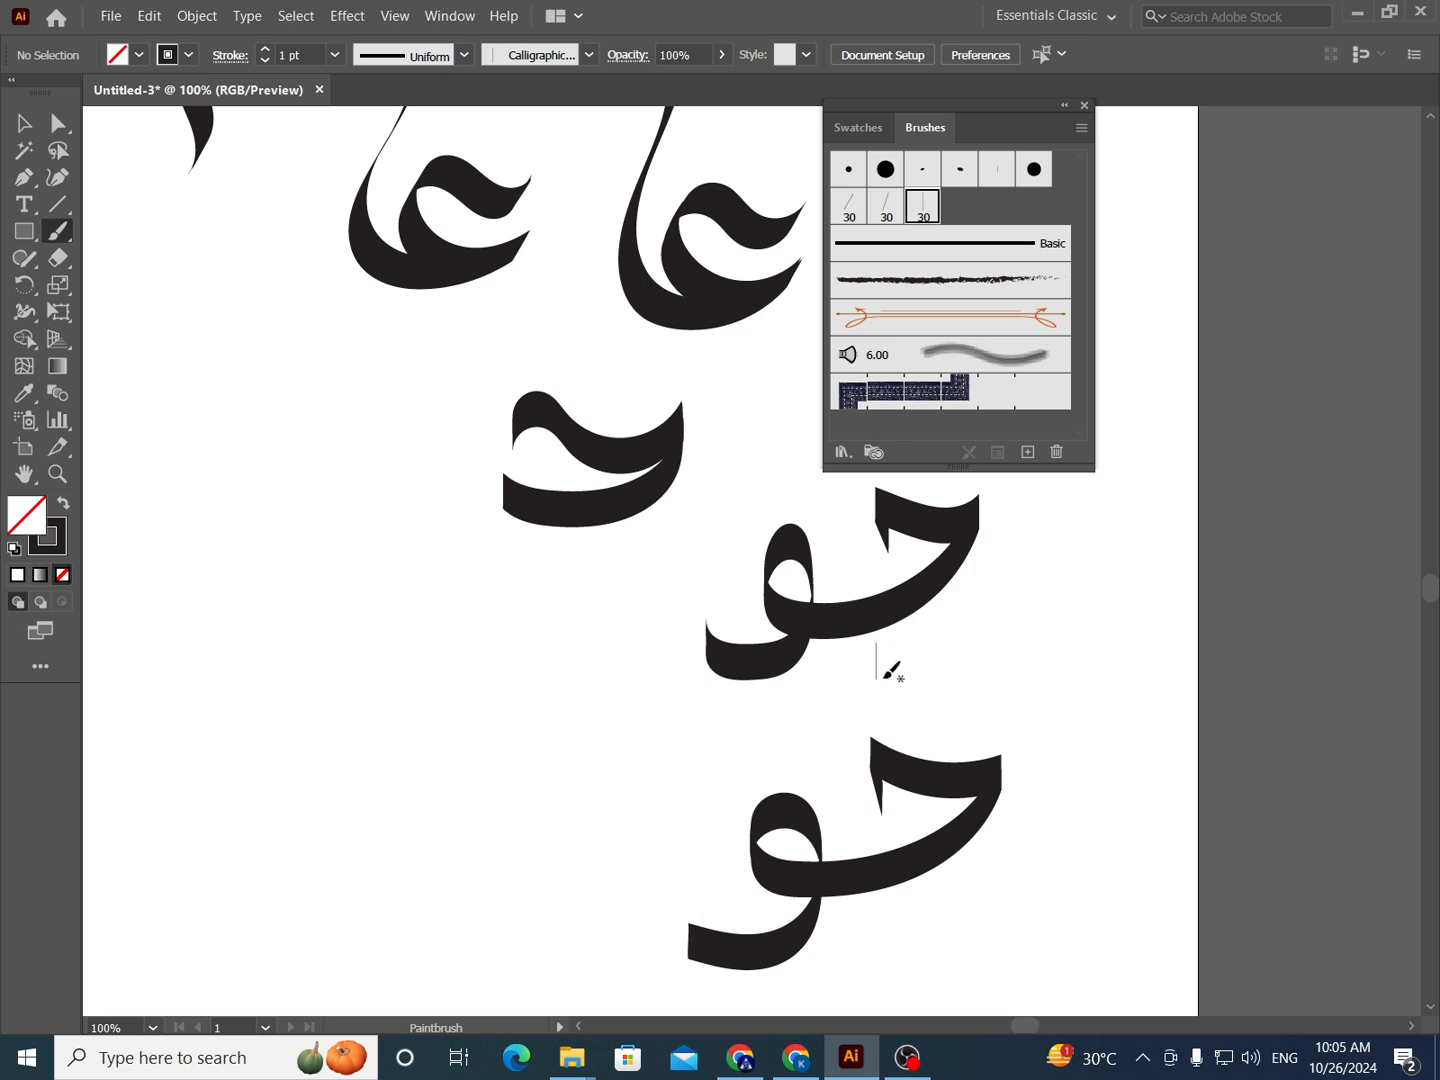
# - Try a medium Paintbrush fidelity, return it to fully Smooth and accept the tool options
pyautogui.moveTo(717, 733); pyautogui.dragTo(762, 742)
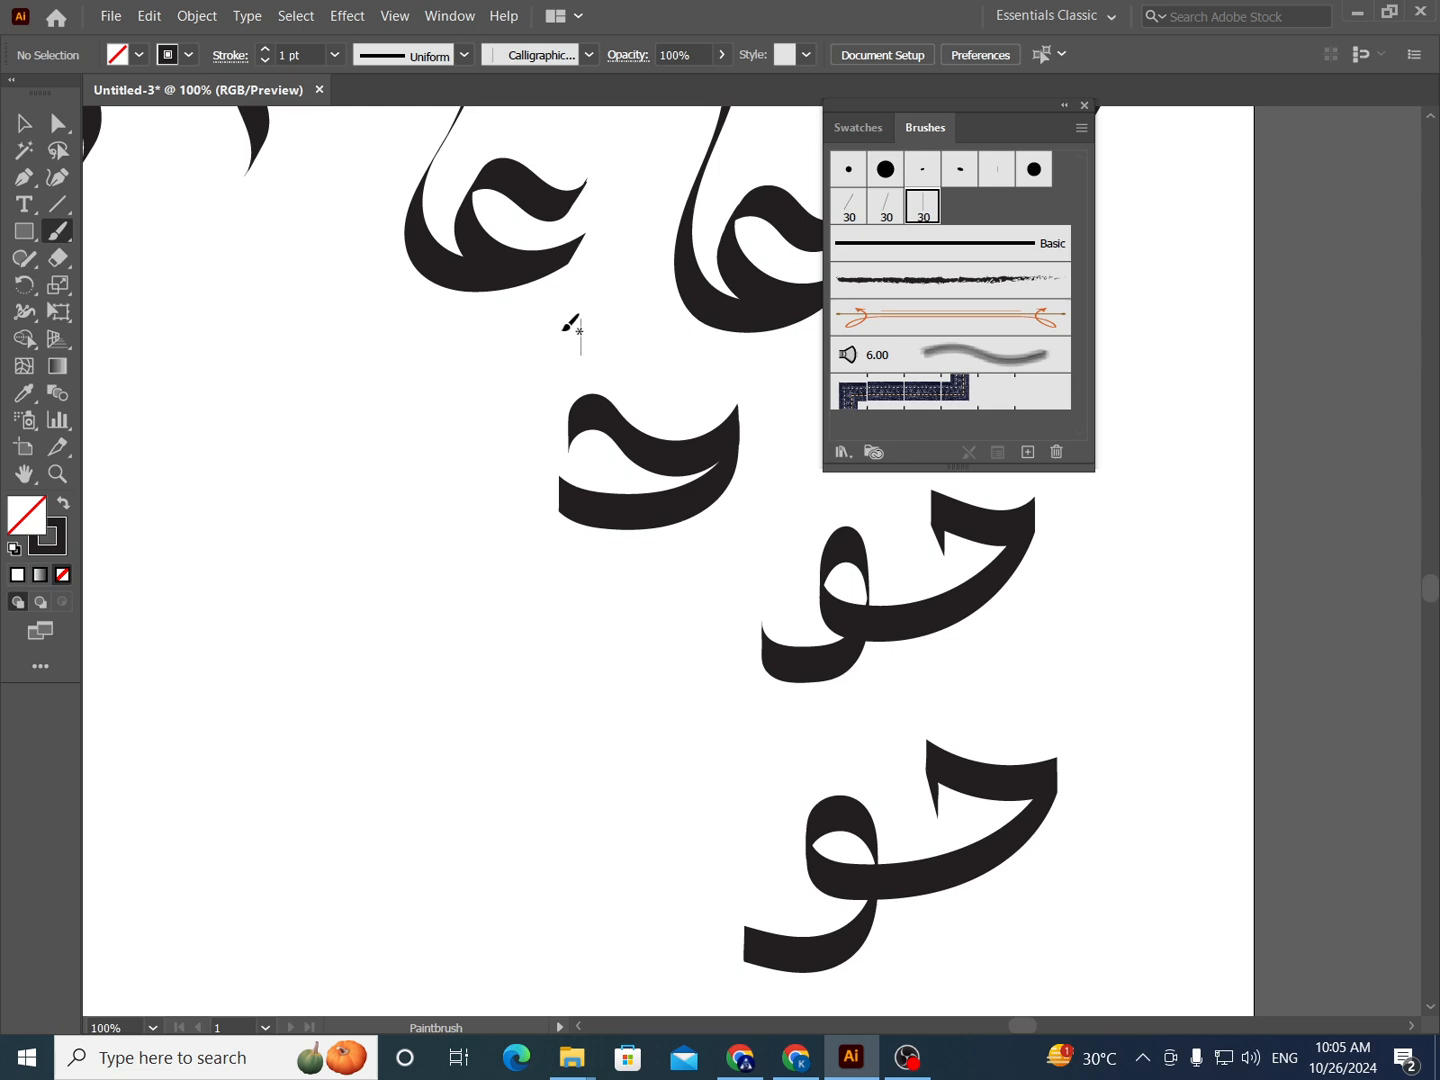
pyautogui.doubleClick(57, 234)
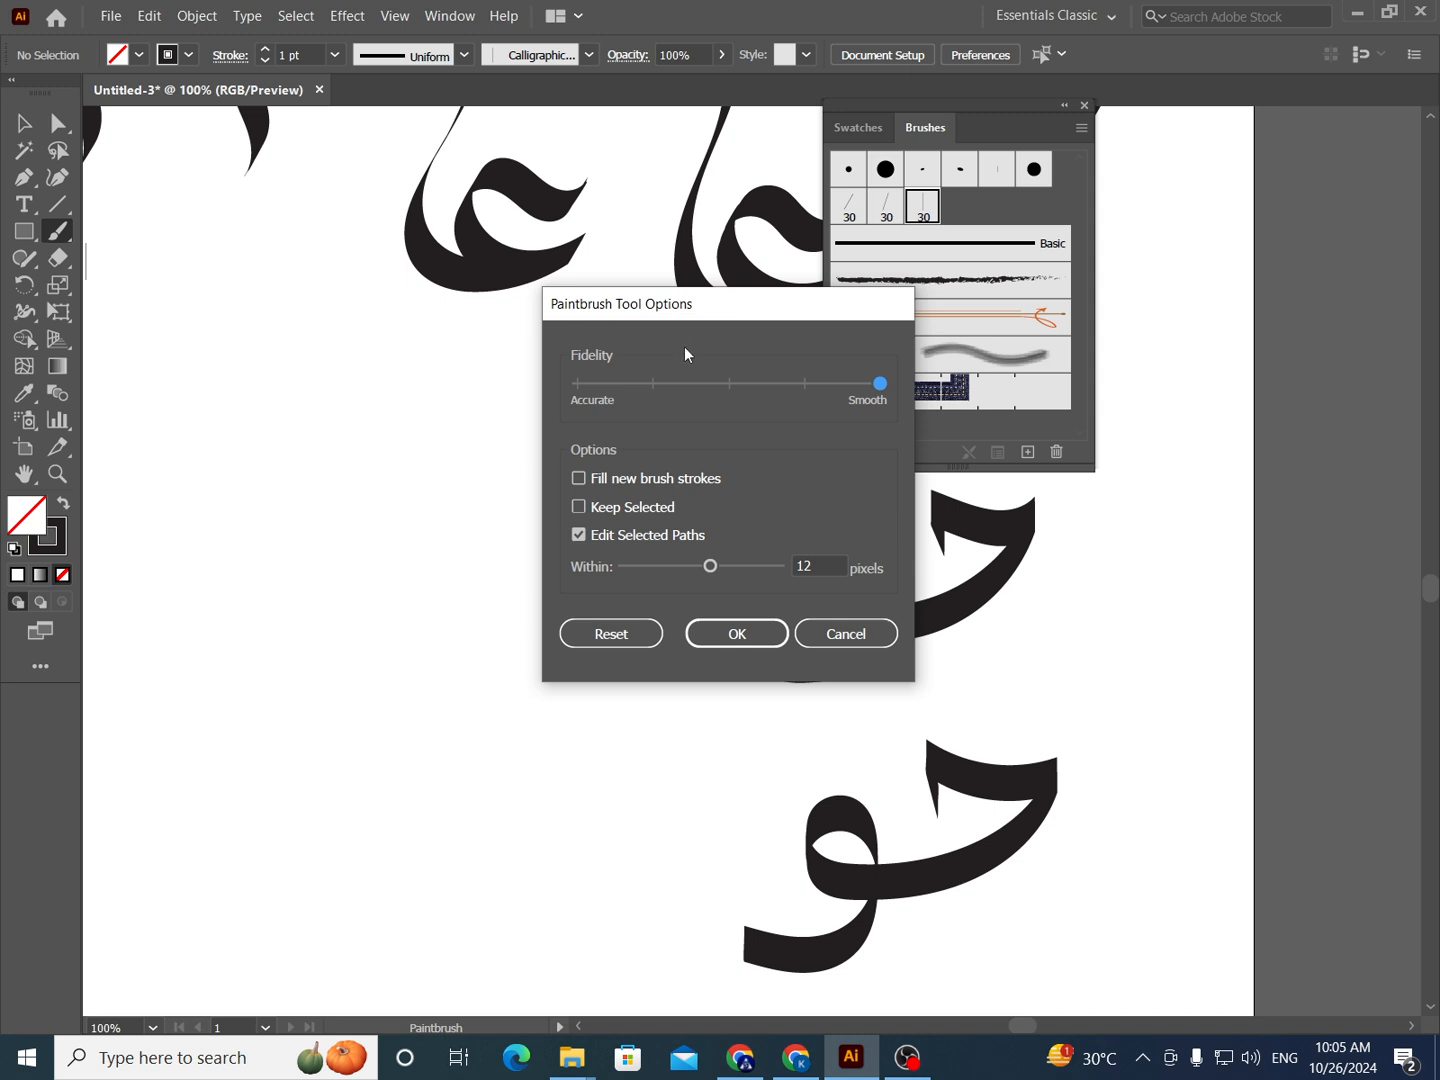
pyautogui.click(730, 384)
pyautogui.click(879, 383)
pyautogui.click(751, 635)
# - Make the 72° flat 30 pt calligraphic brush active and check its angle, roundness and size options
pyautogui.press('space')
pyautogui.moveTo(629, 434); pyautogui.dragTo(619, 476)
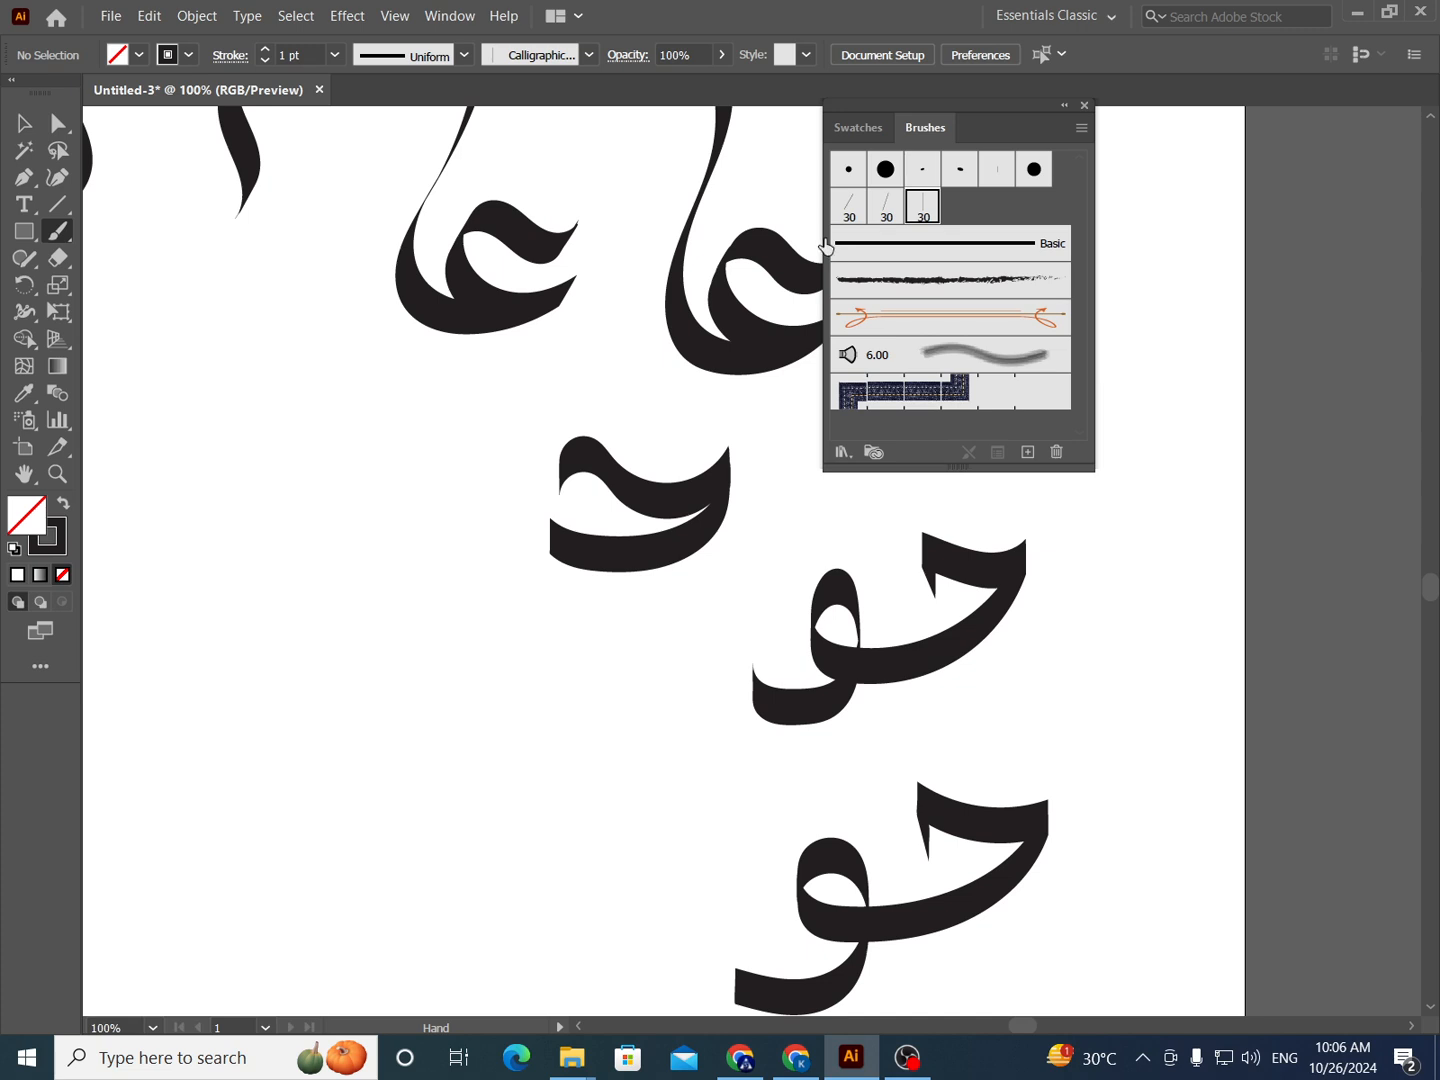
pyautogui.moveTo(663, 483); pyautogui.dragTo(683, 643)
pyautogui.moveTo(623, 528); pyautogui.dragTo(762, 660)
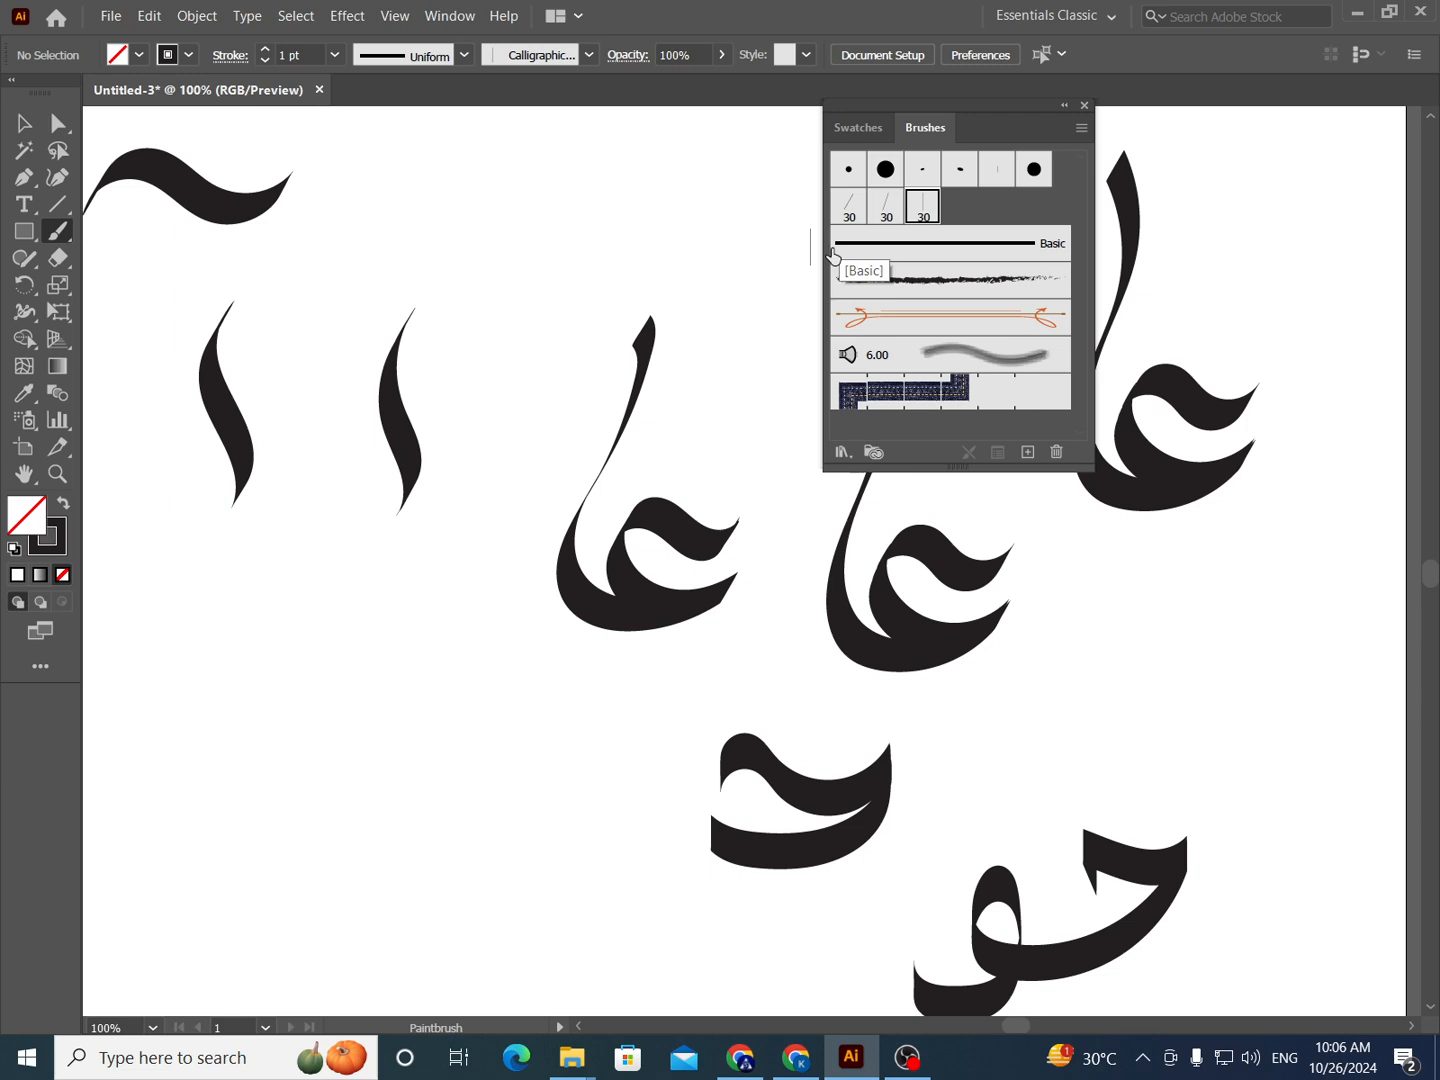
pyautogui.moveTo(649, 354); pyautogui.dragTo(544, 402)
pyautogui.click(886, 211)
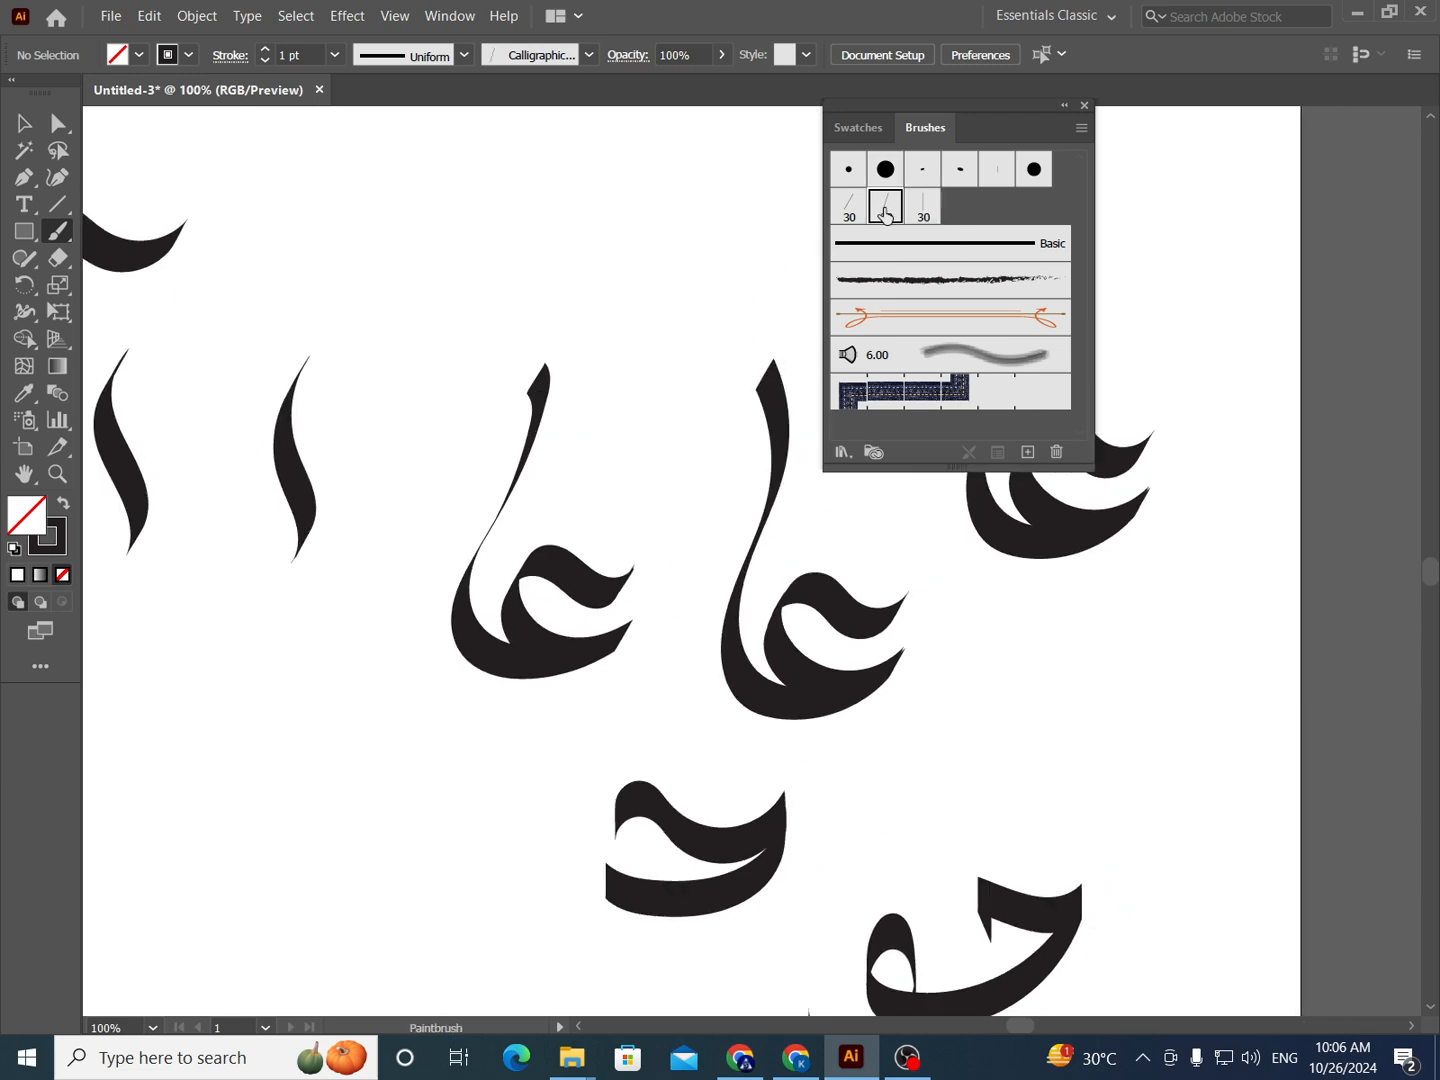
pyautogui.scroll(2, 700, 252)
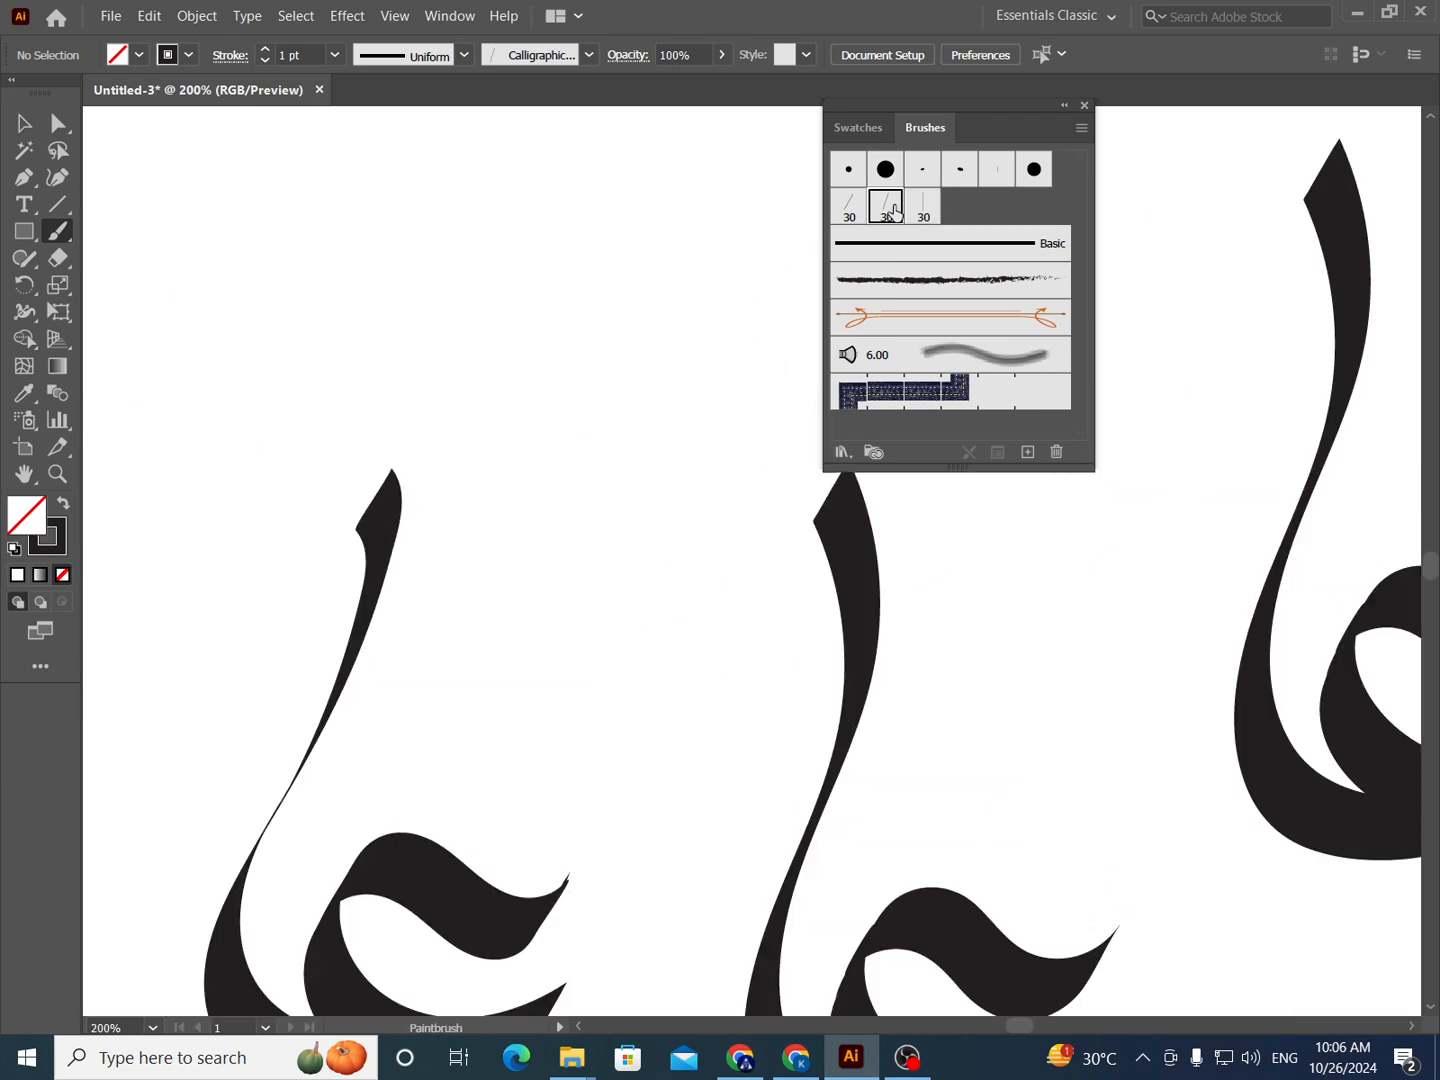
pyautogui.doubleClick(887, 207)
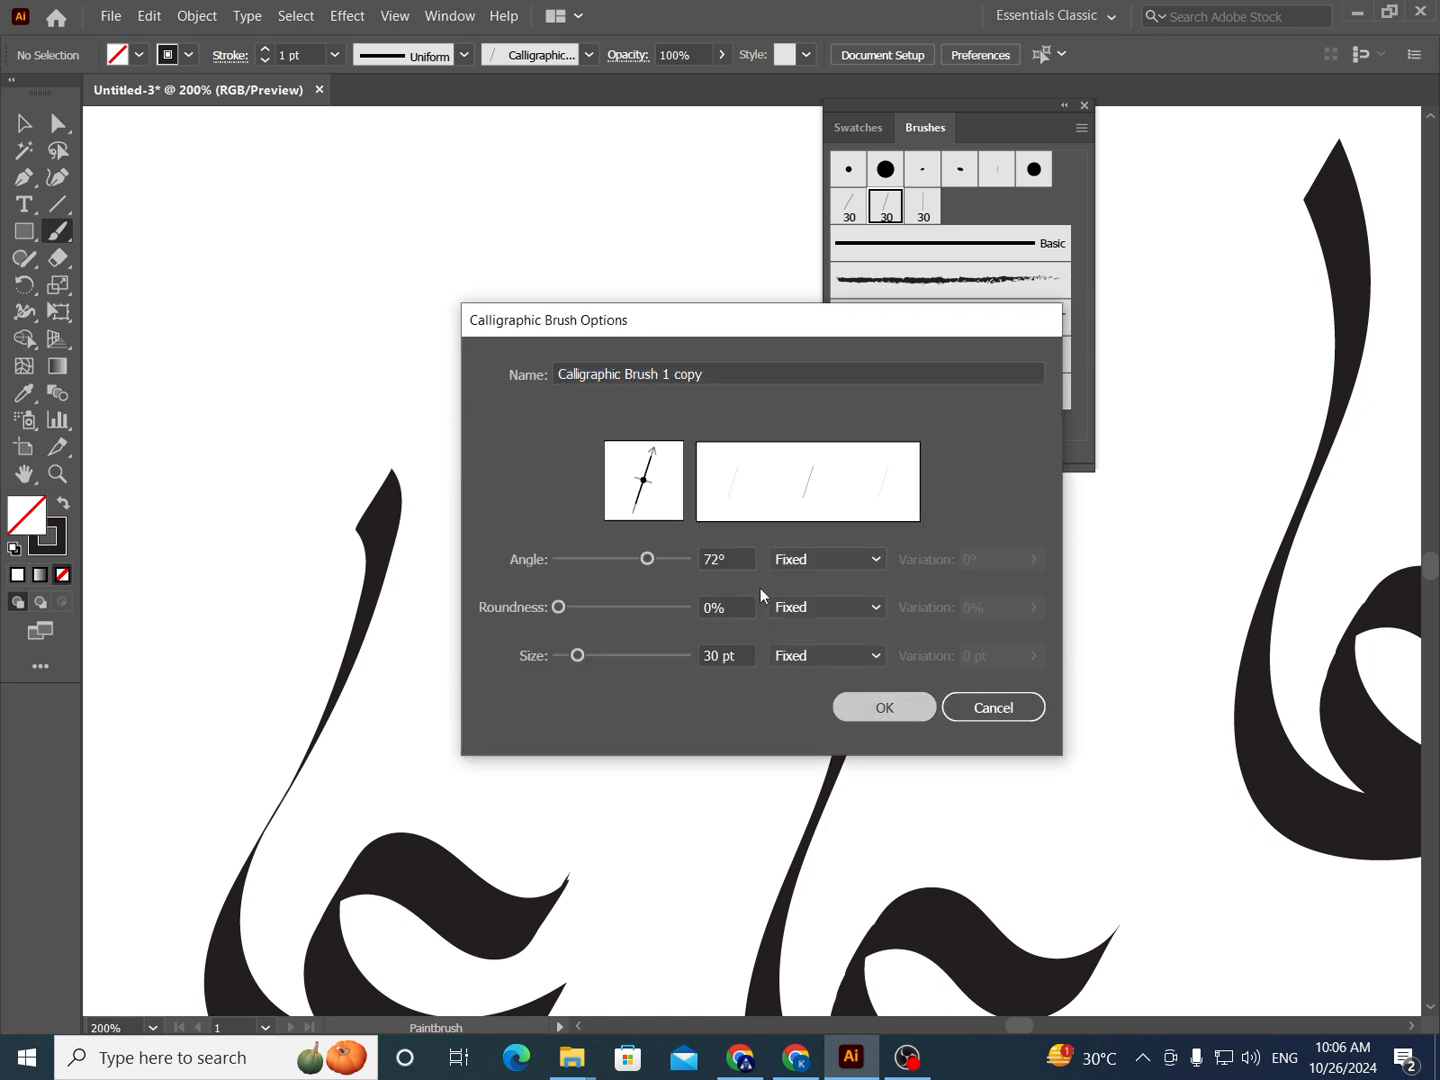
pyautogui.press('Escape')
# - Try painting a tall curved vertical stroke in the empty area above the letterforms with the 72° brush, and undo each attempt
pyautogui.moveTo(636, 157)
pyautogui.mouseDown()
pyautogui.moveTo(650, 290)
pyautogui.moveTo(621, 341)
pyautogui.mouseUp()
pyautogui.hotkey('ctrl', 'z')
pyautogui.moveTo(668, 270)
pyautogui.mouseDown()
pyautogui.moveTo(643, 363)
pyautogui.moveTo(706, 550)
pyautogui.moveTo(701, 606)
pyautogui.moveTo(738, 558)
pyautogui.mouseUp()
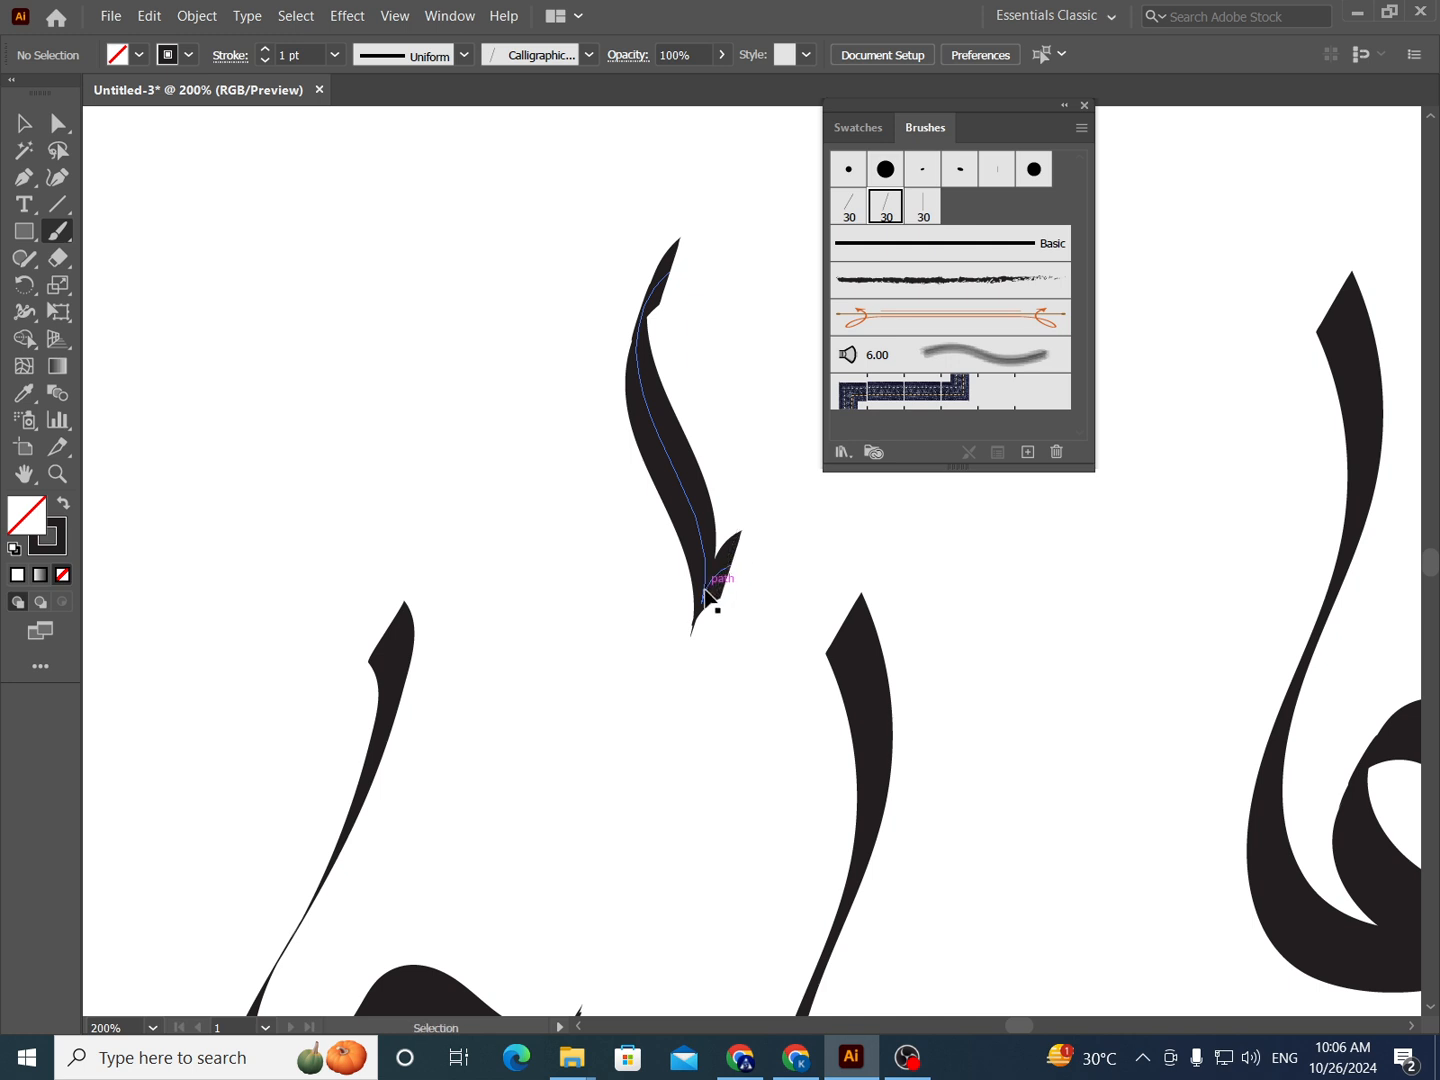
pyautogui.hotkey('ctrl', 'z')
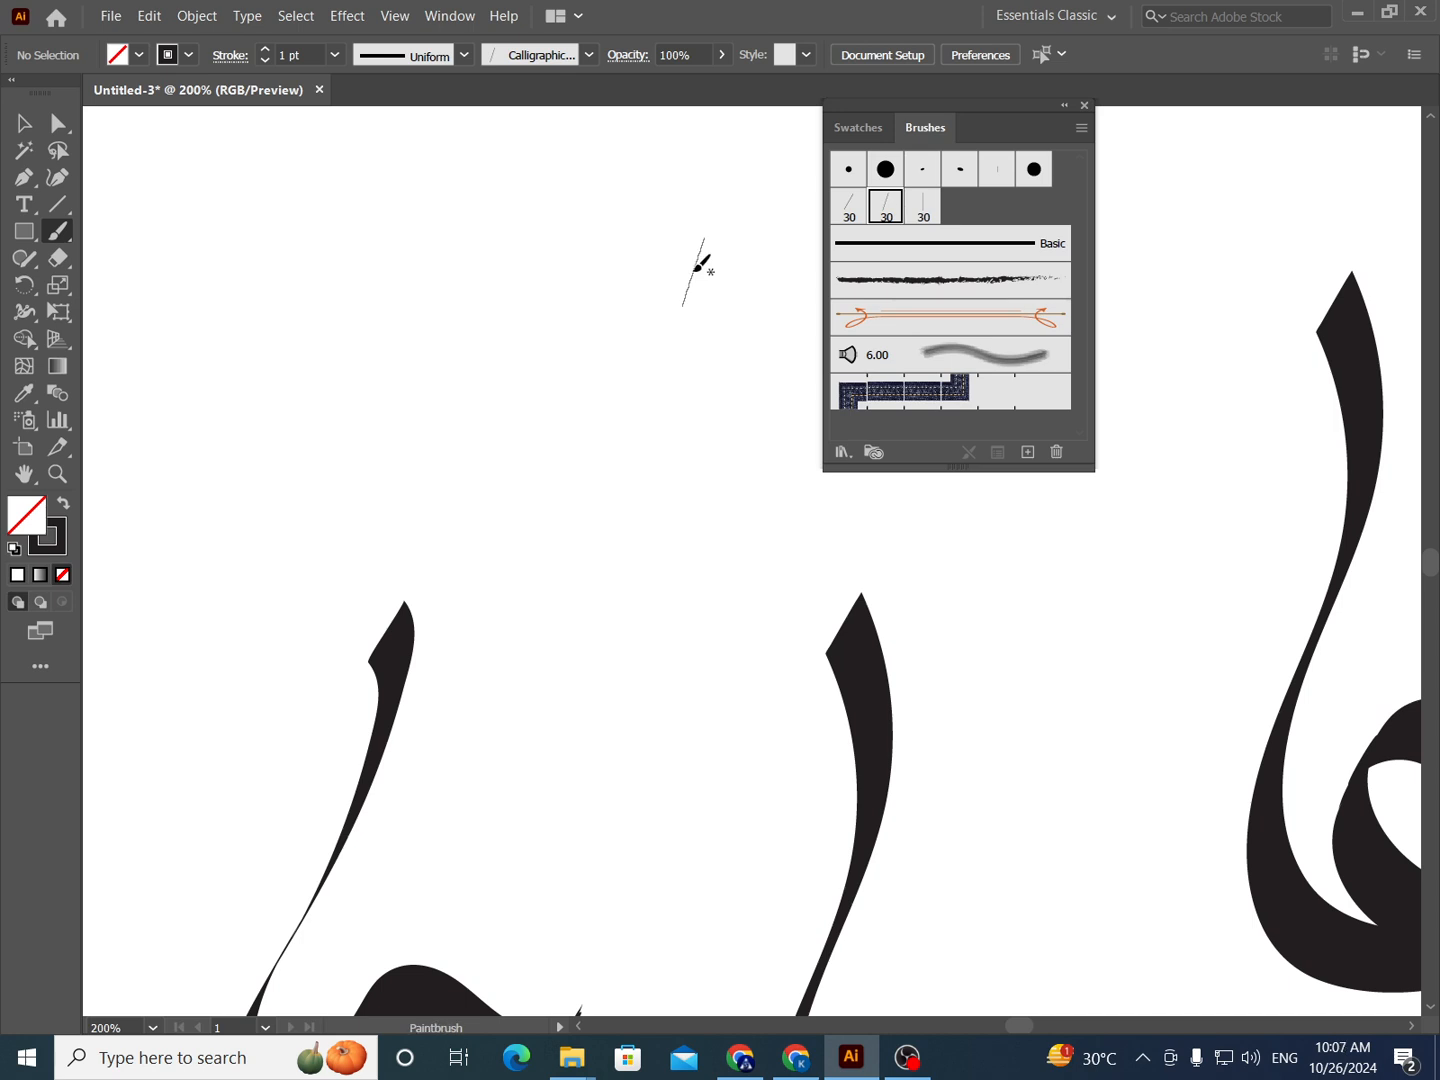
pyautogui.scroll(-1, 677, 319)
pyautogui.moveTo(782, 482); pyautogui.dragTo(675, 299)
pyautogui.scroll(-2, 941, 474)
pyautogui.moveTo(941, 475); pyautogui.dragTo(629, 305)
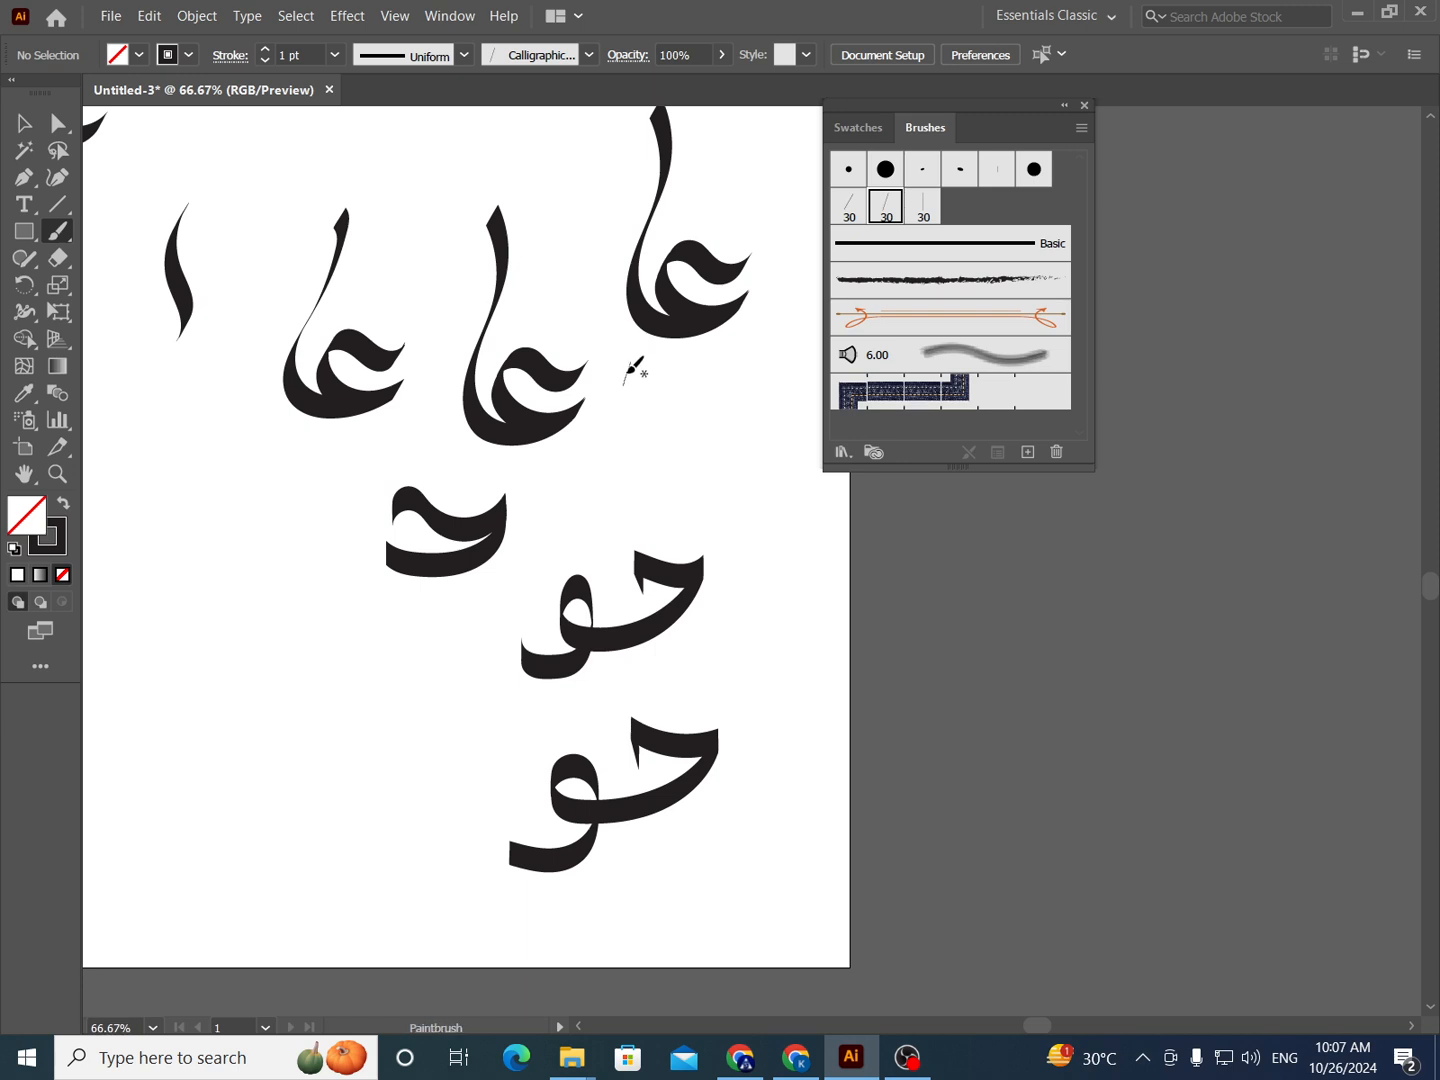